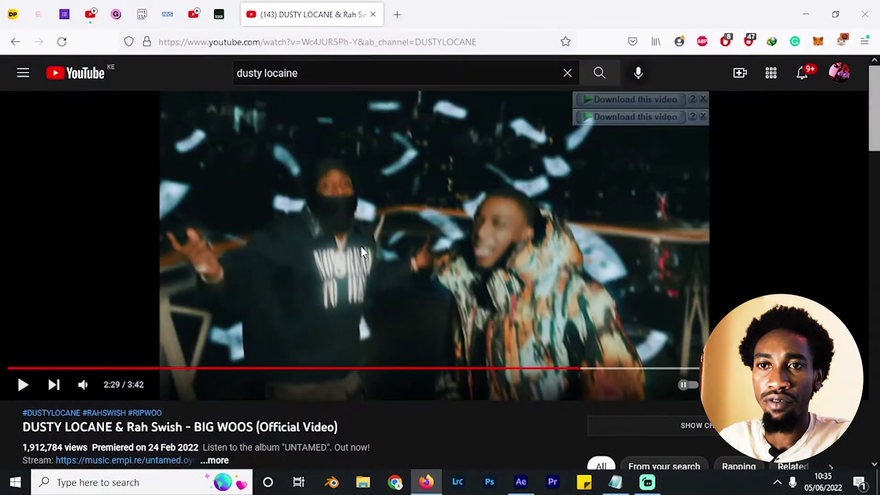
Play the BIG WOOS music video in full screen and pause it at the phone-screen transition around 2:36
scroll(279, 201, down, 3)
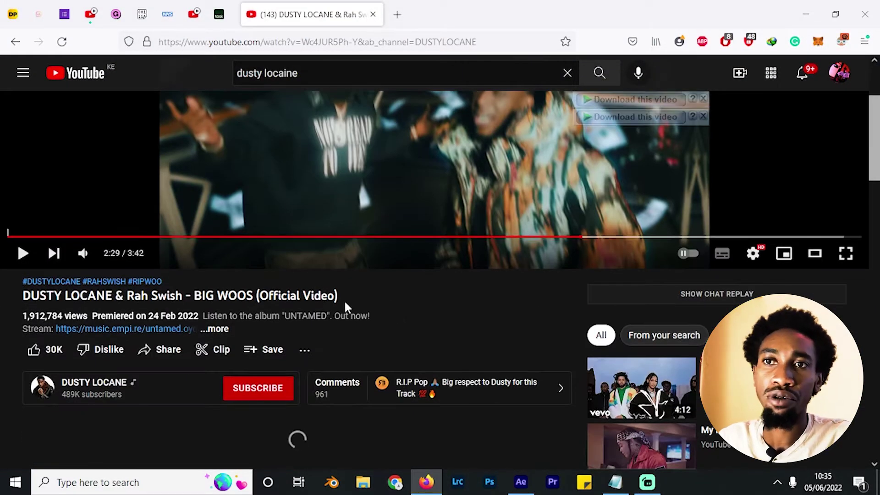
scroll(439, 318, up, 3)
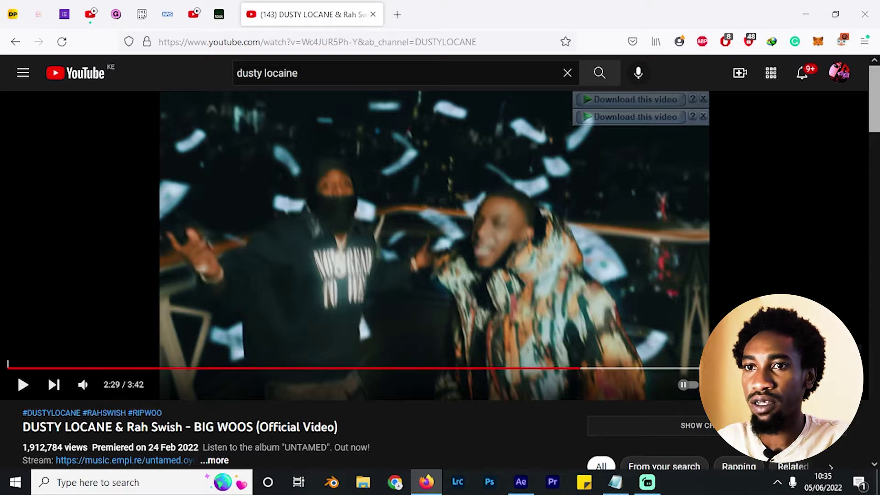
key(f)
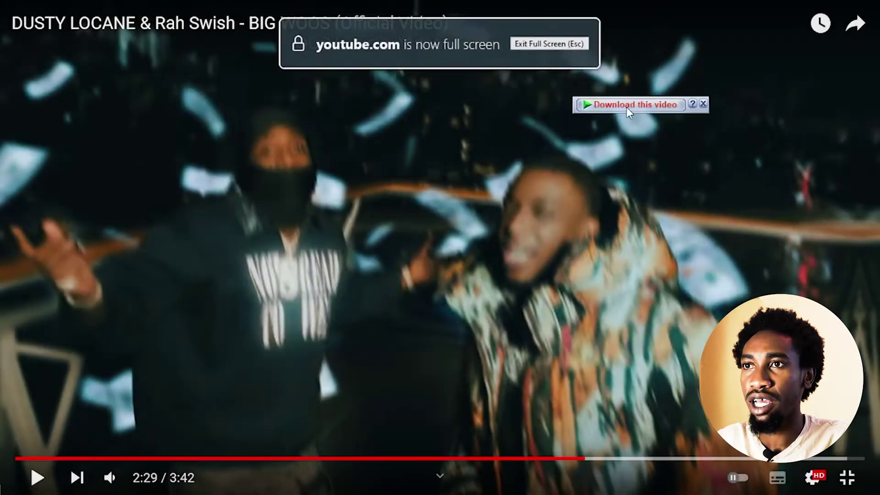
key(space)
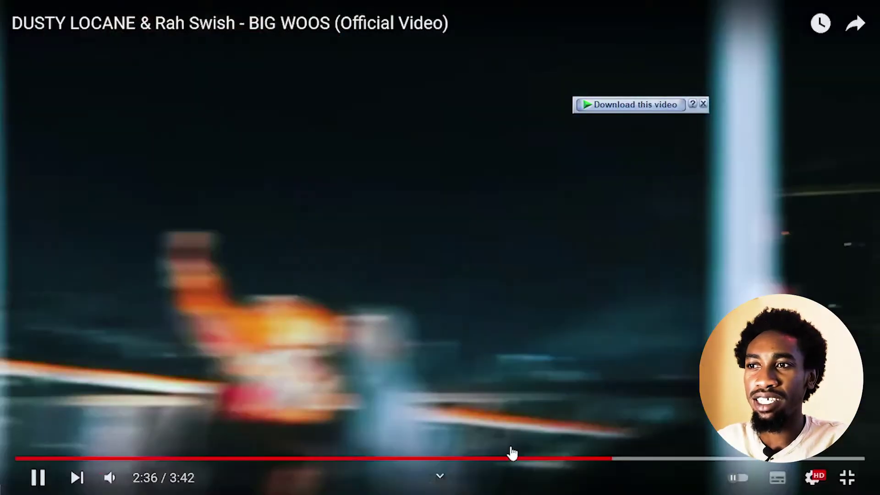
click(522, 396)
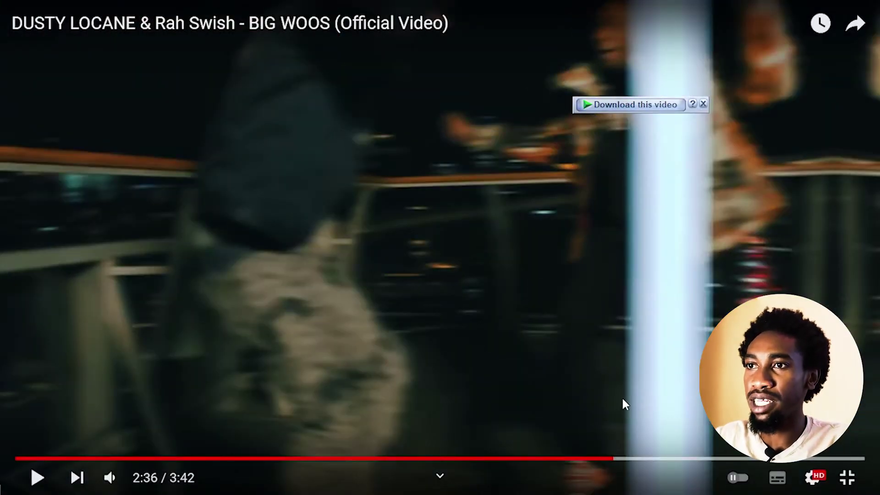
Rewind the video to about 2:26 and study the TikTok-style transition at reduced playback speed, pausing at the key moments
key(j)
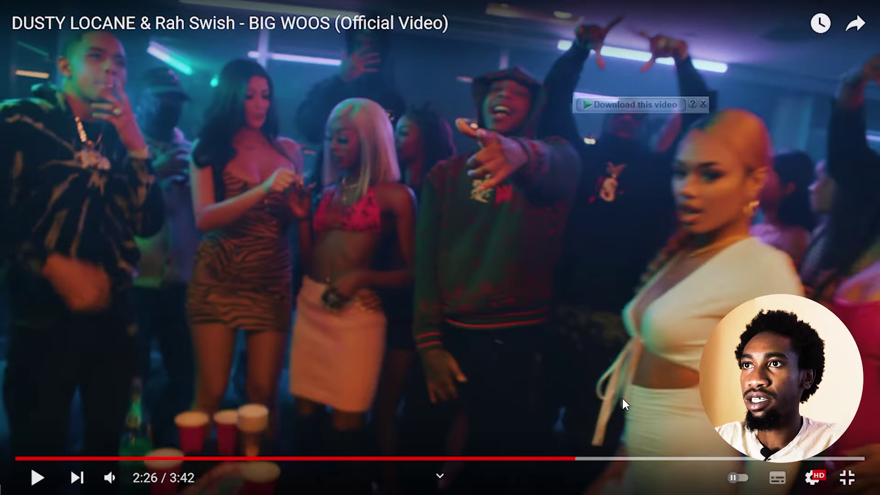
key(shift+comma)
key(shift+comma)
key(k)
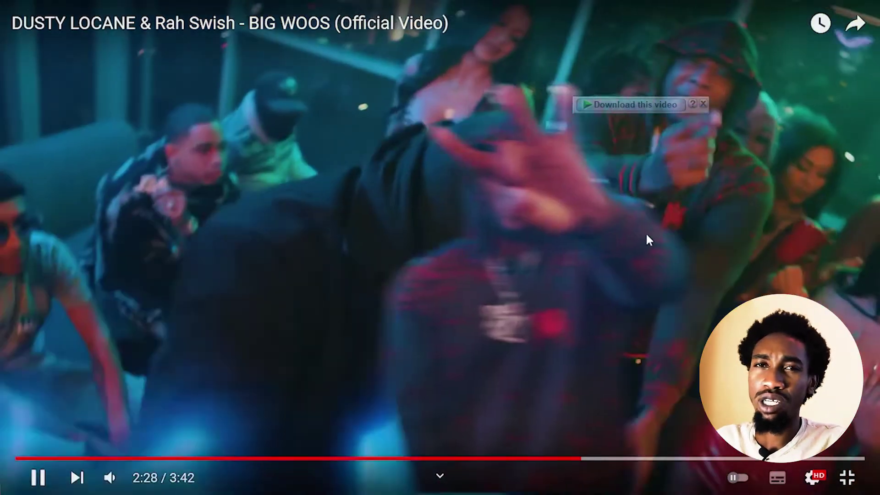
key(k)
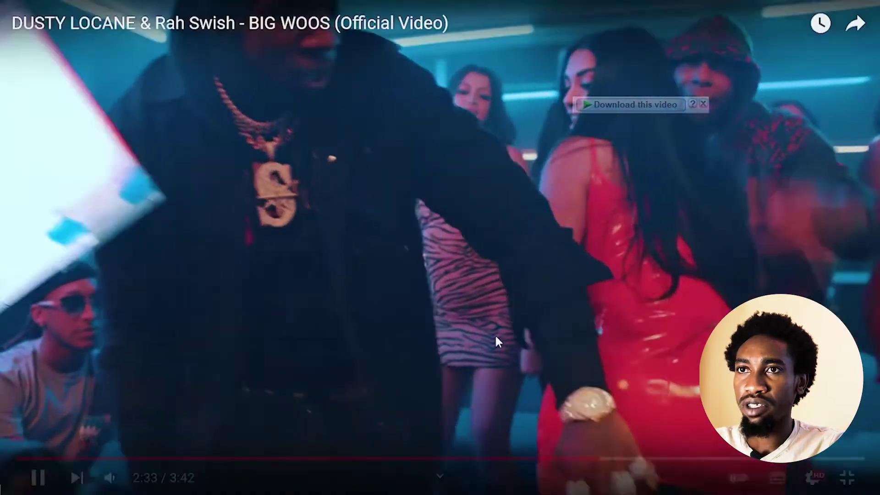
key(k)
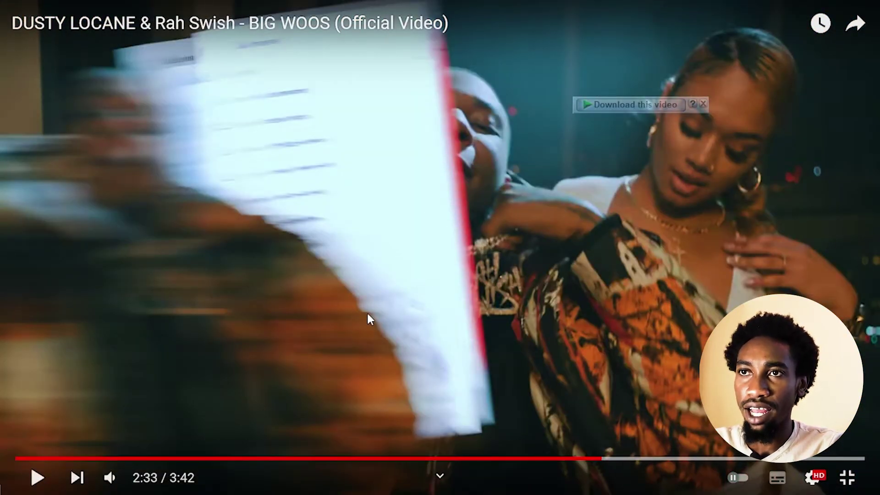
key(k)
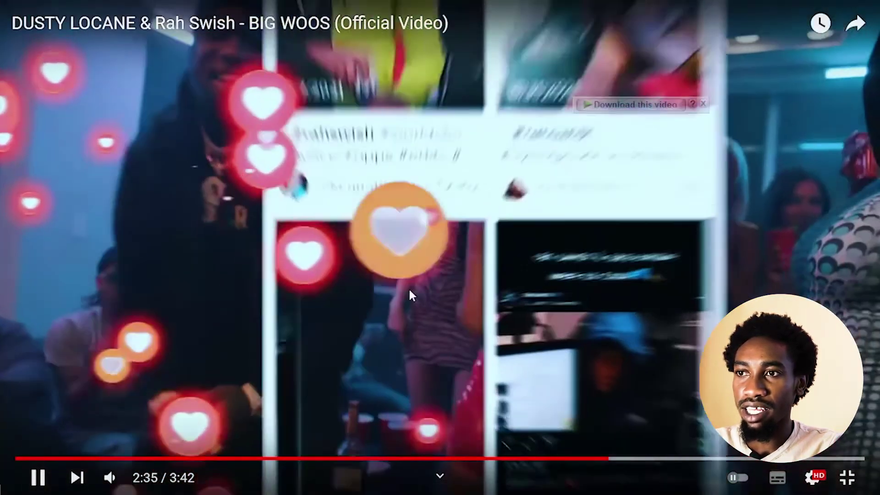
click(409, 289)
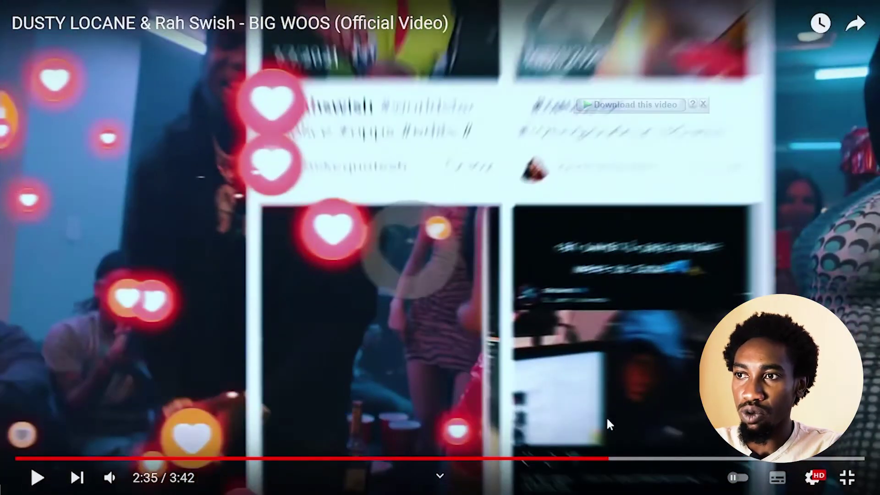
click(605, 459)
key(k)
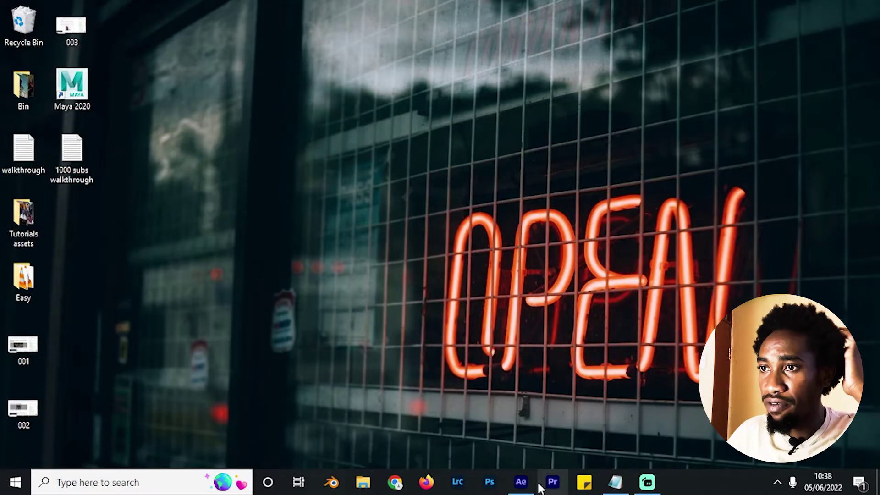
Switch to After Effects and scrub through the finished DUSTY LOCANE & Rah Swish composition, ending back at its start
click(525, 481)
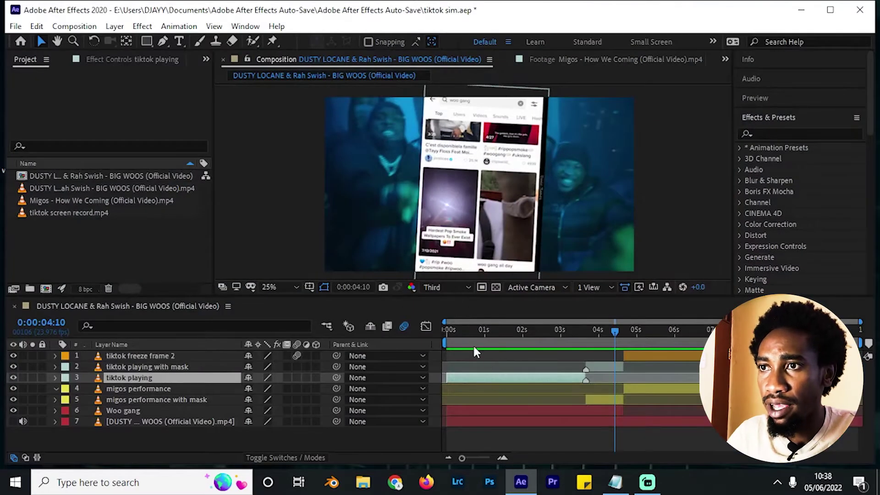
drag(464, 297, 458, 319)
drag(471, 353, 713, 385)
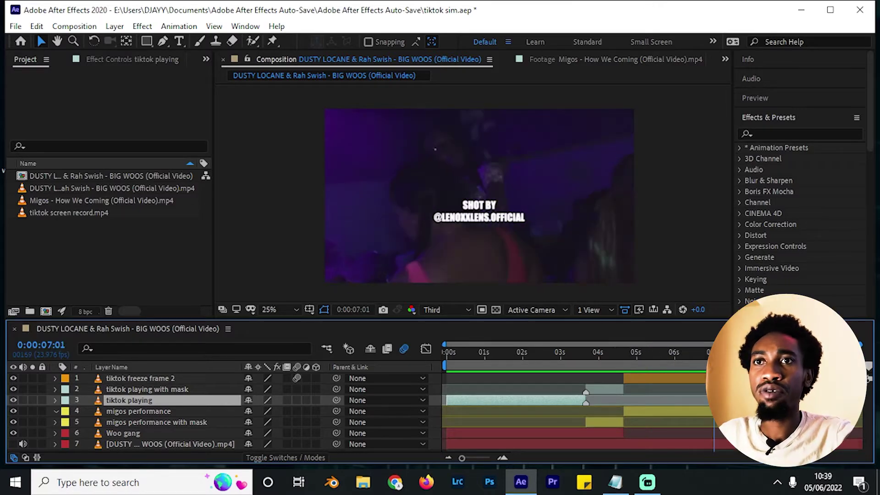
drag(472, 361, 426, 370)
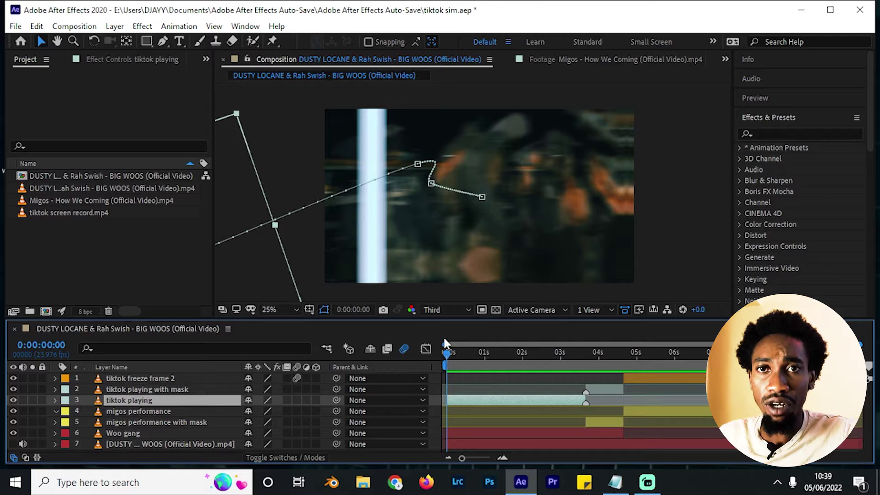
Open the tiktok screen record.mp4 footage, preview the scrolling search results in an enlarged viewer, and restore the normal layout
click(73, 213)
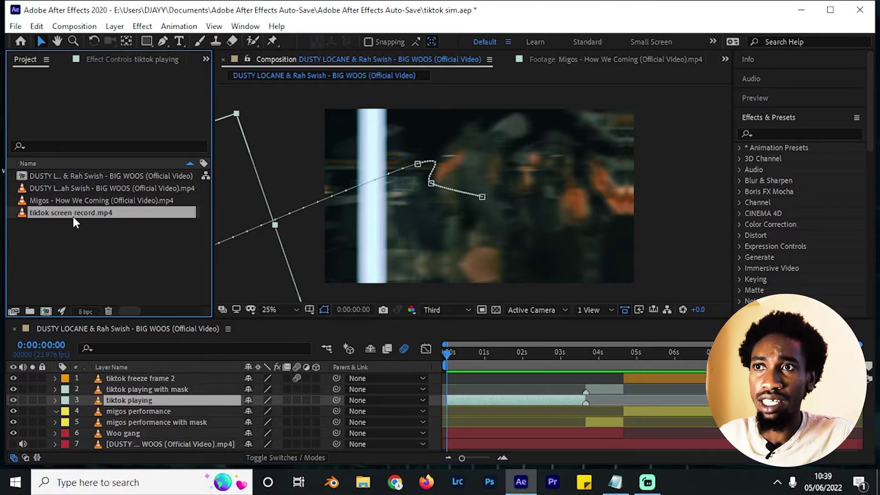
double_click(79, 213)
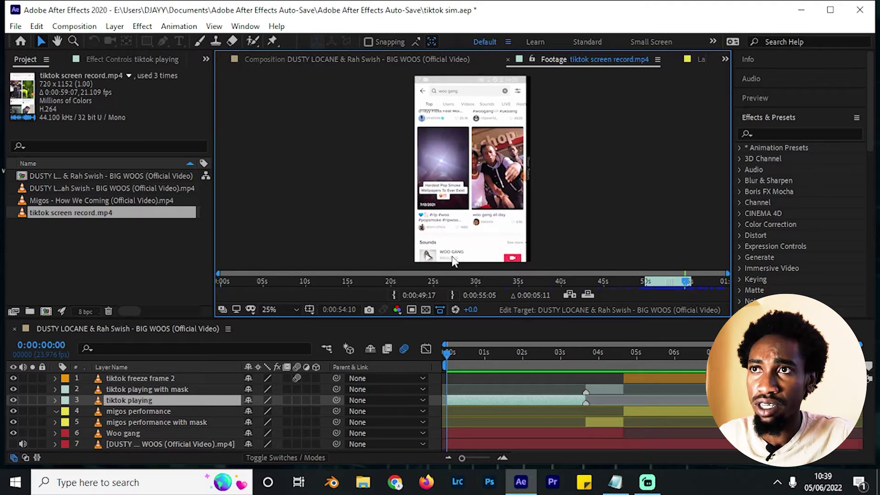
drag(241, 278, 218, 279)
key(space)
key(grave)
drag(24, 434, 808, 432)
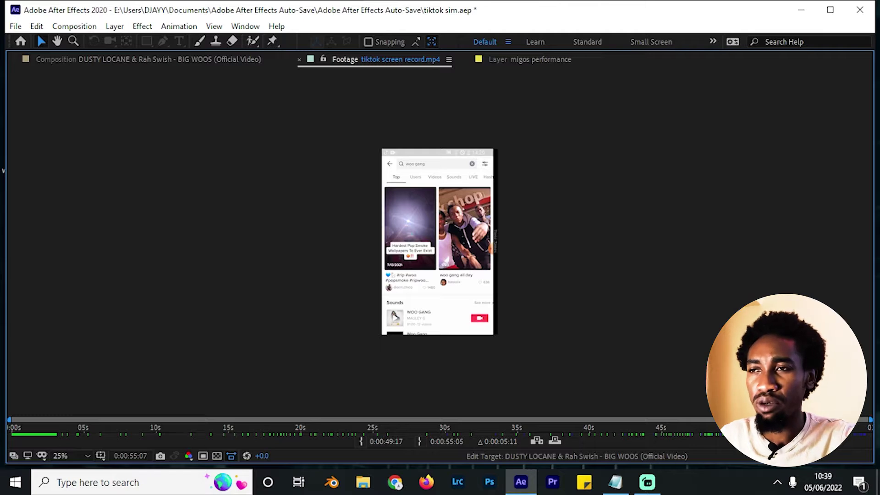
key(space)
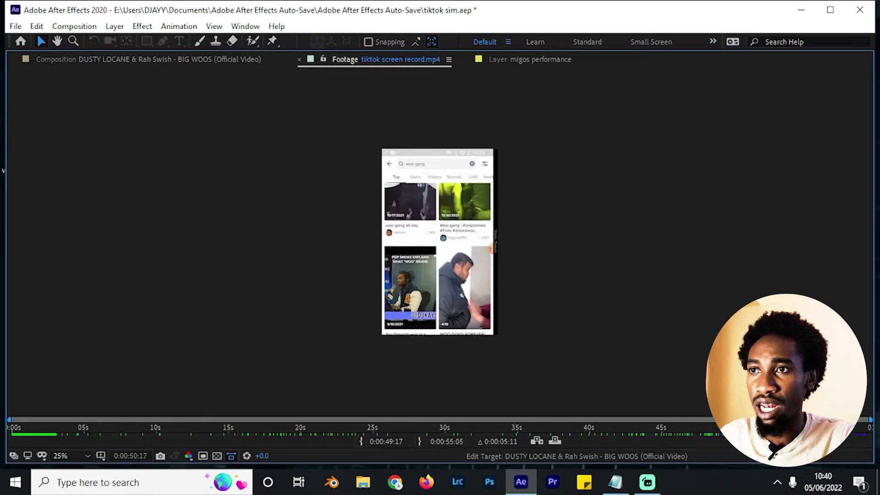
key(grave)
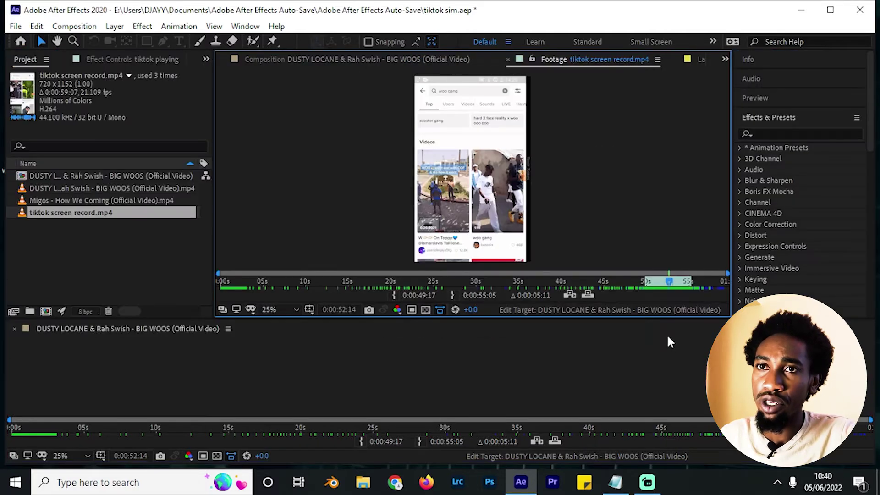
Create a composition named "tik tok transition" at 1920 x 1080, 23.976 fps, with a duration of 0:00:10:20
click(79, 248)
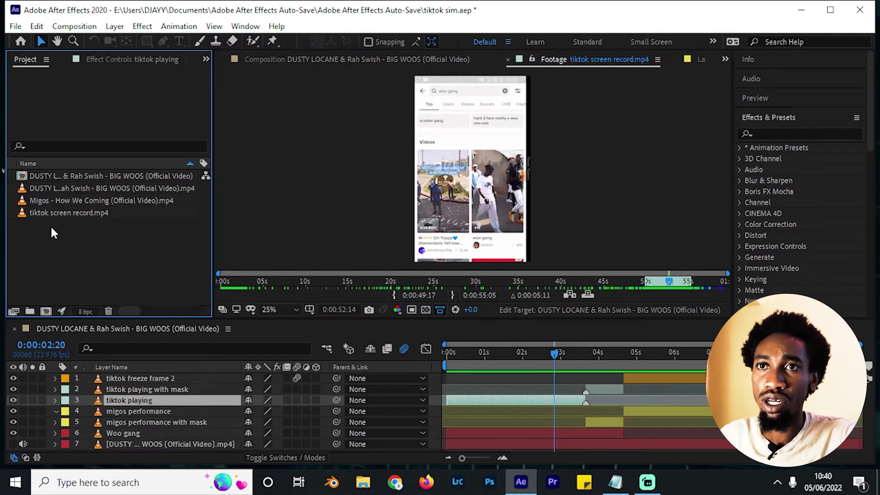
click(53, 213)
click(128, 279)
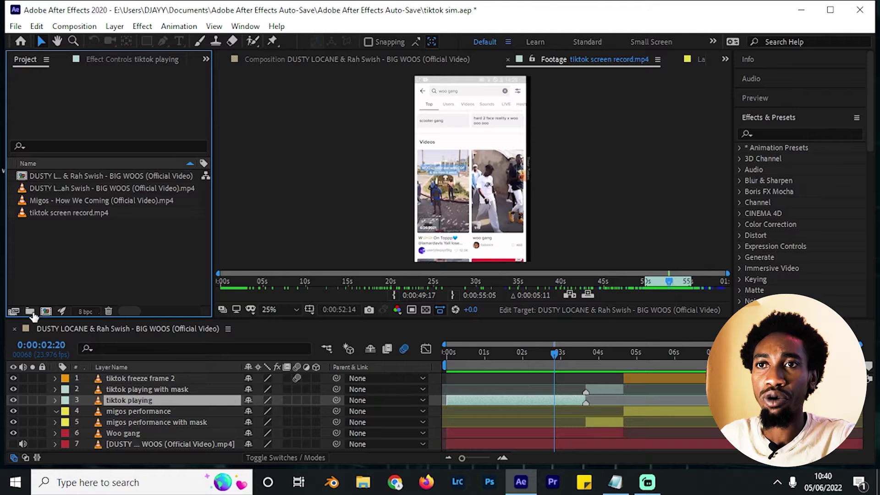
click(47, 312)
text(tik tok transition)
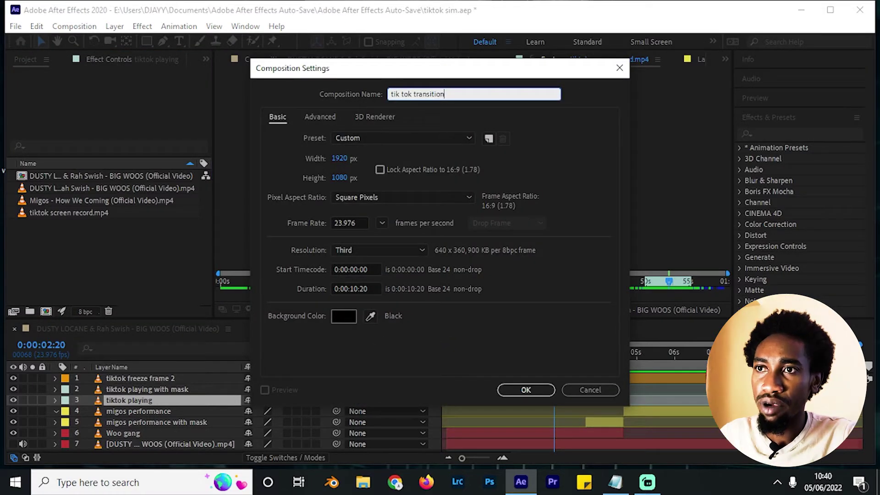
click(357, 289)
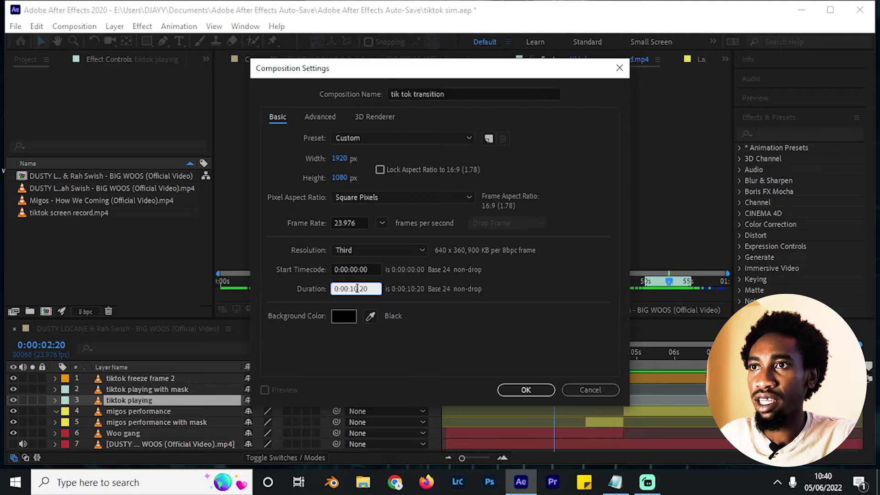
click(525, 390)
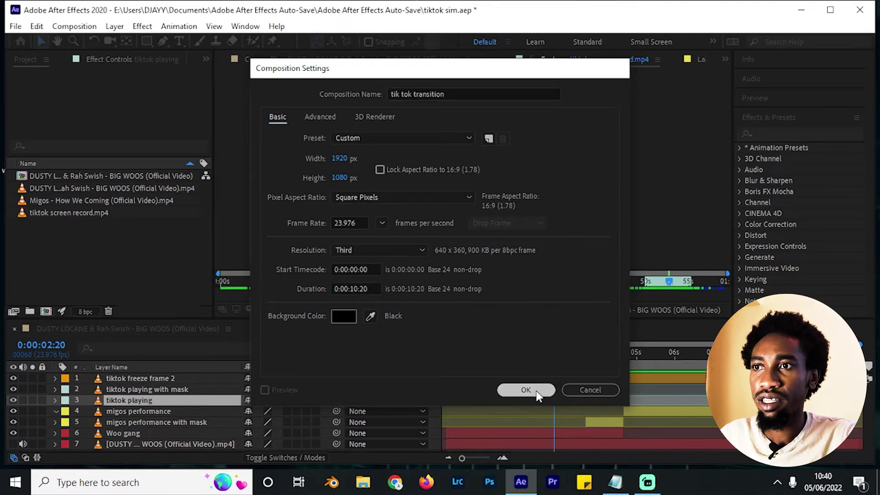
Copy the Woo gang layer from the finished composition into the tik tok transition composition and scrub through the clip
click(76, 191)
double_click(75, 188)
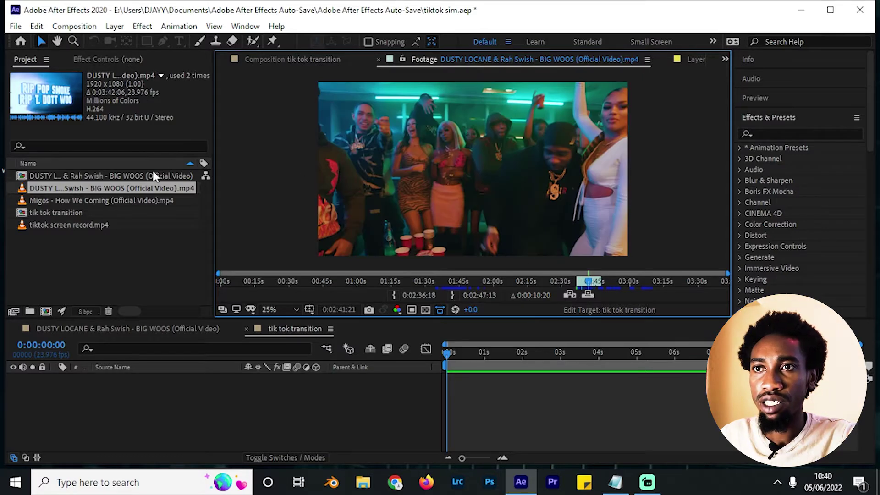
click(175, 328)
click(165, 444)
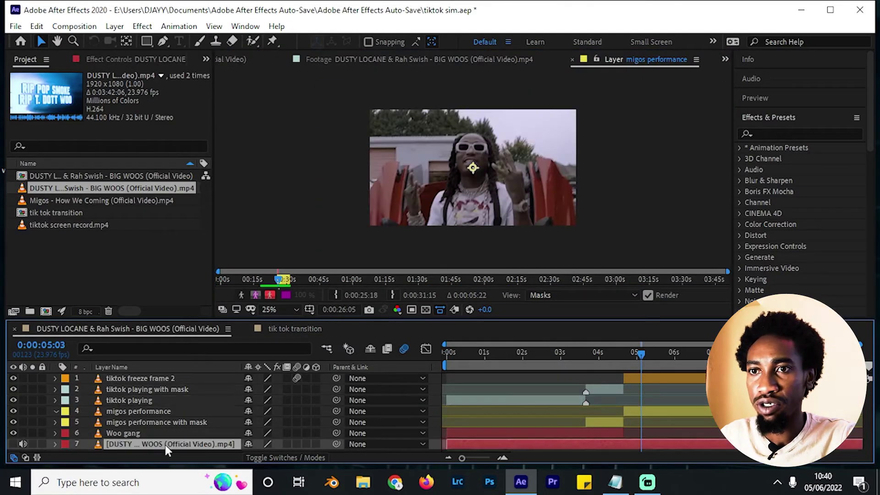
click(164, 433)
click(295, 328)
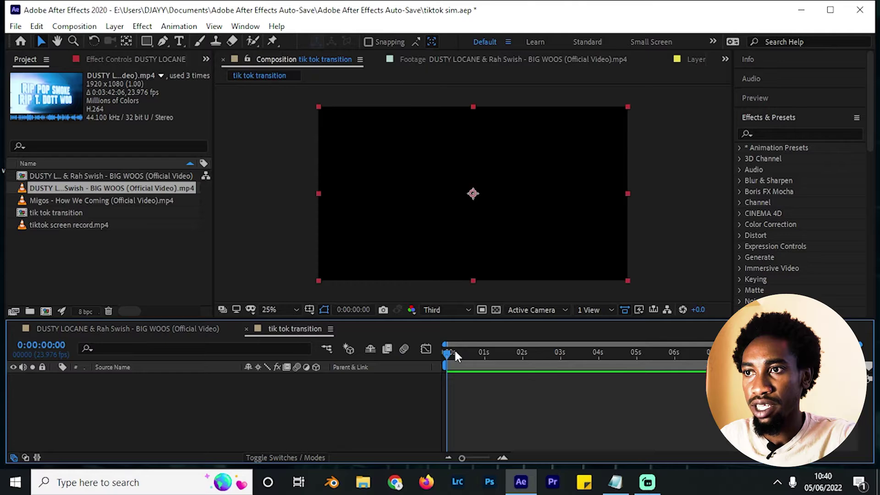
key(ctrl+slash)
click(480, 355)
drag(500, 366, 517, 359)
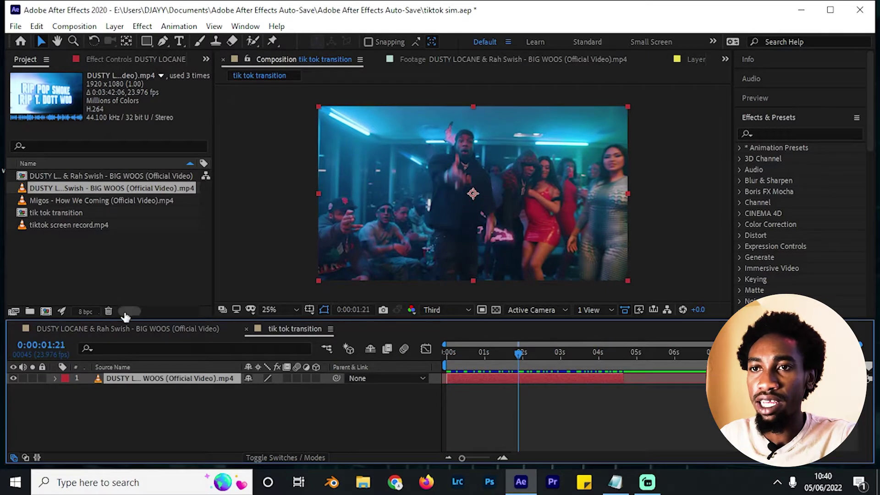
Copy the migos performance layer into the tik tok transition composition above the first clip and check the cut between them
click(135, 328)
click(168, 411)
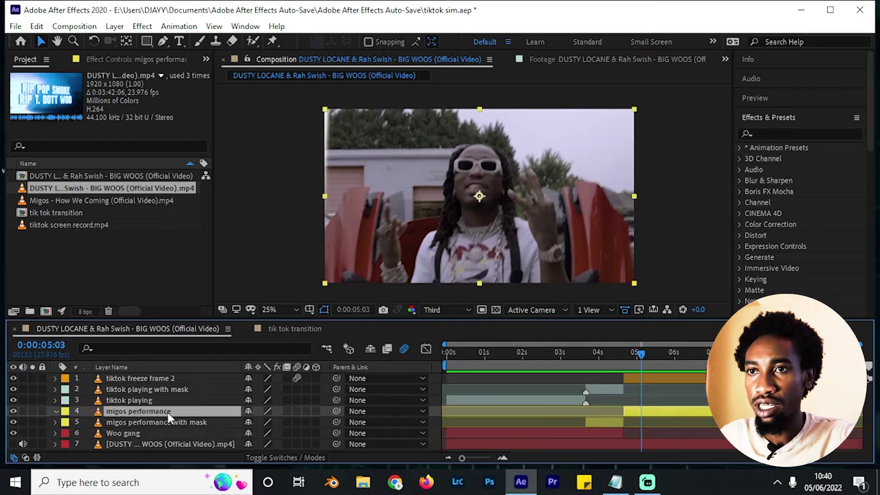
click(295, 329)
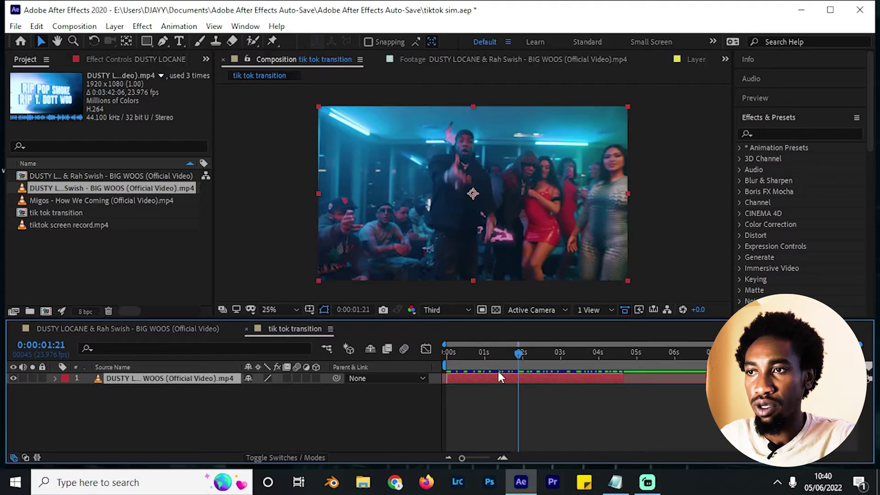
key(Home)
key(ctrl+v)
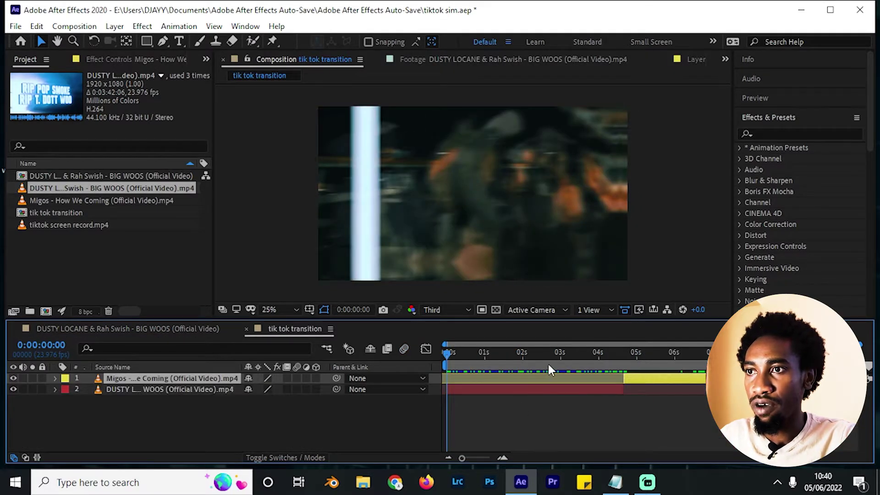
drag(448, 350, 627, 356)
Check the finished composition for reference and scrub the opening of the first clip in the tik tok transition composition
click(128, 328)
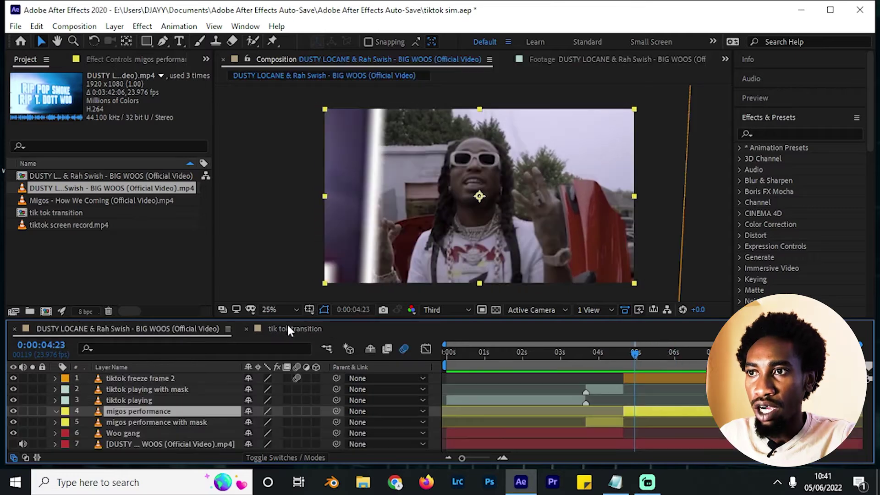
click(289, 329)
drag(472, 361, 442, 370)
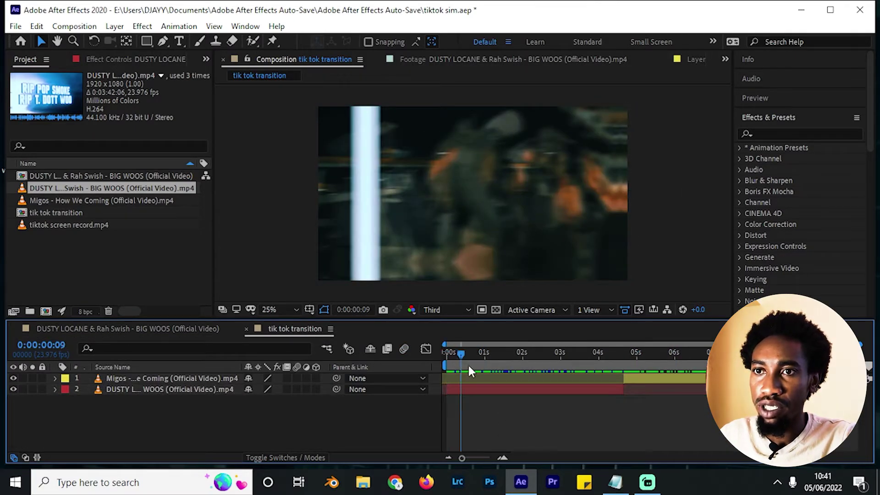
click(496, 353)
click(171, 390)
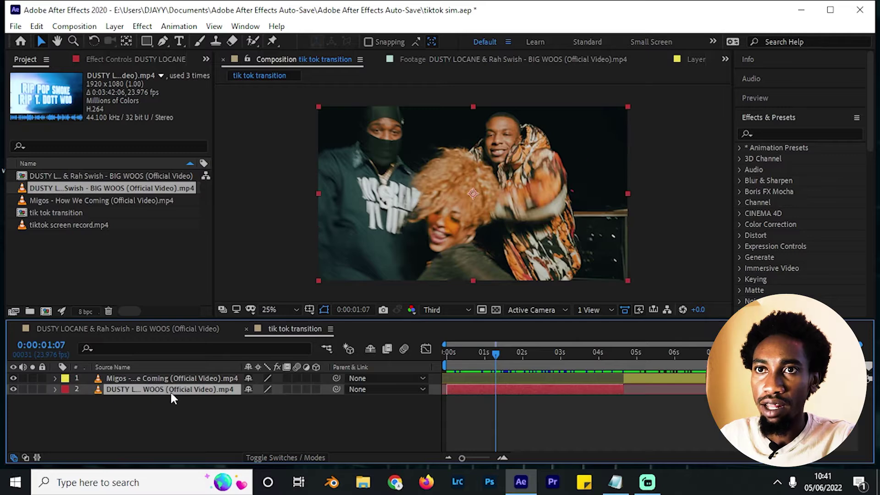
Review the tiktok screen record.mp4 footage and add it to the tik tok transition composition between the two performance clips
click(78, 212)
click(78, 229)
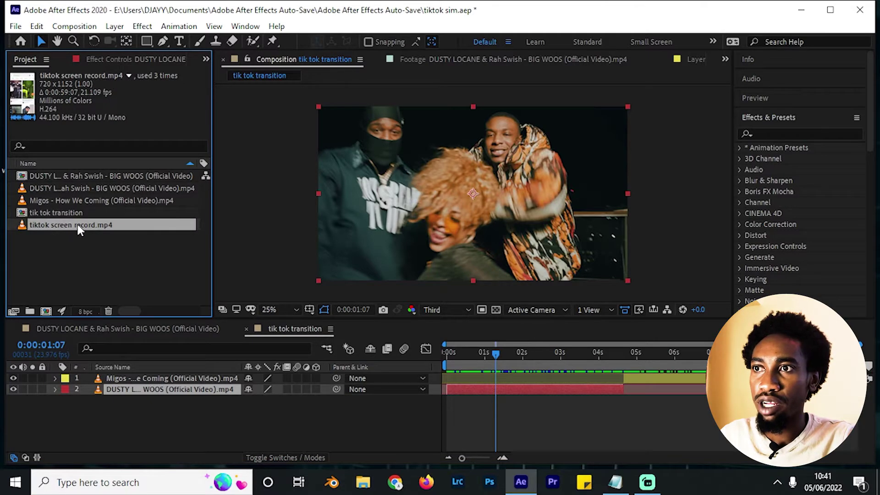
double_click(76, 222)
drag(554, 287, 683, 285)
drag(120, 223, 165, 384)
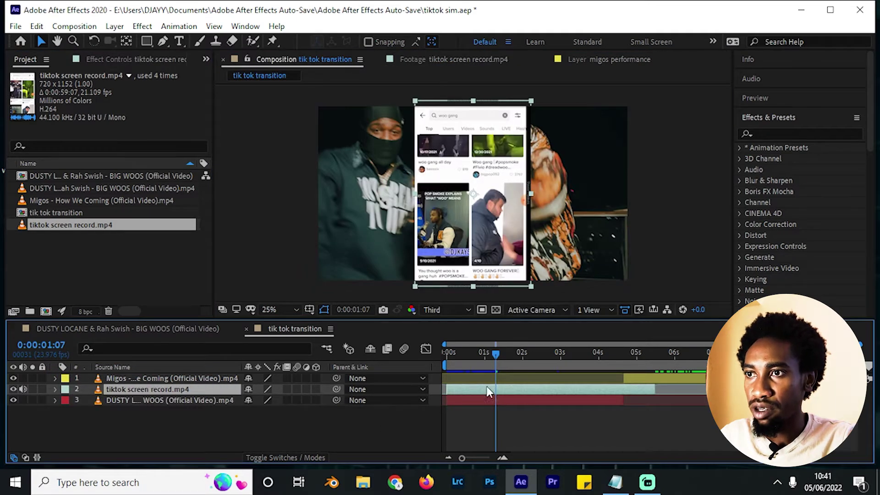
Shift the Migos clip to start where the screen recording layer ends, and preview the composition from the beginning
drag(474, 360, 605, 365)
click(663, 380)
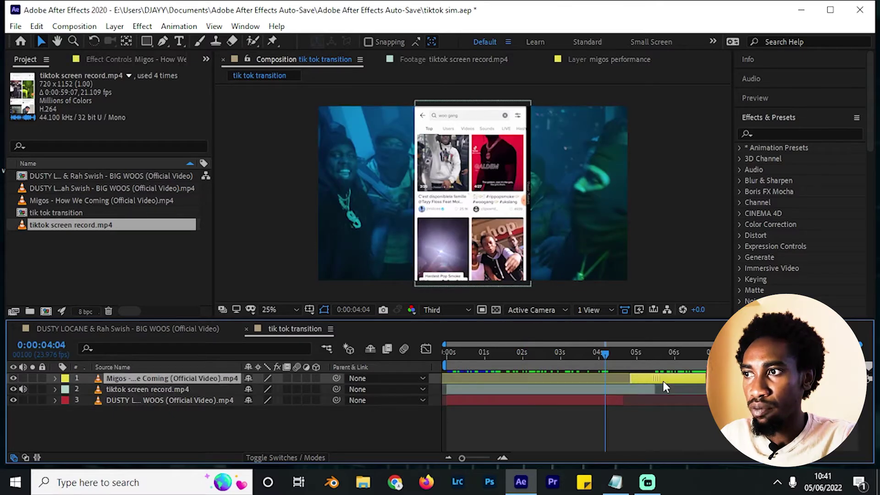
mouse_move(605, 353)
mouse_down()
mouse_move(639, 352)
mouse_move(622, 353)
mouse_up()
click(231, 415)
key(Home)
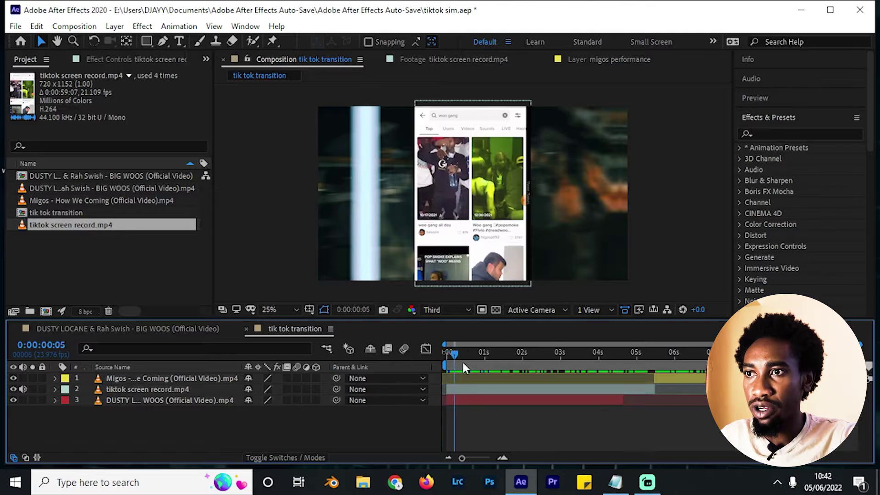
key(space)
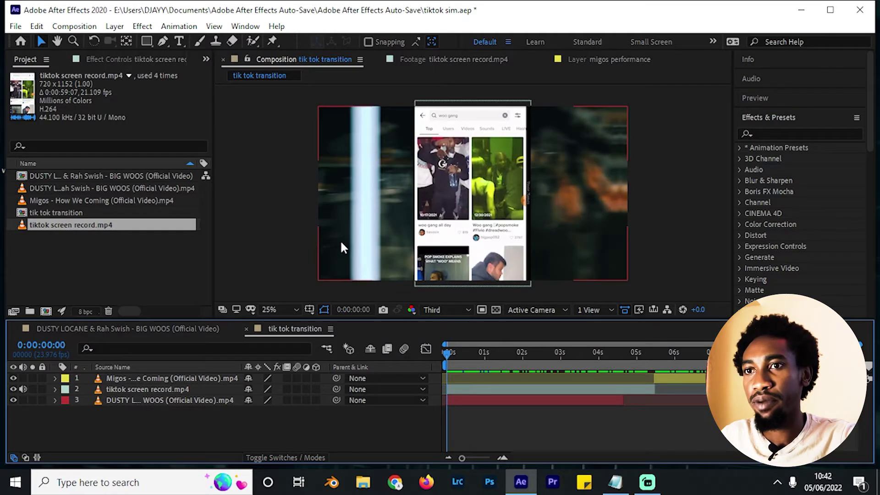
Reveal the screen recording layer's position, scale and rotation, and start keyframing all three at 0:00:00:00
click(146, 387)
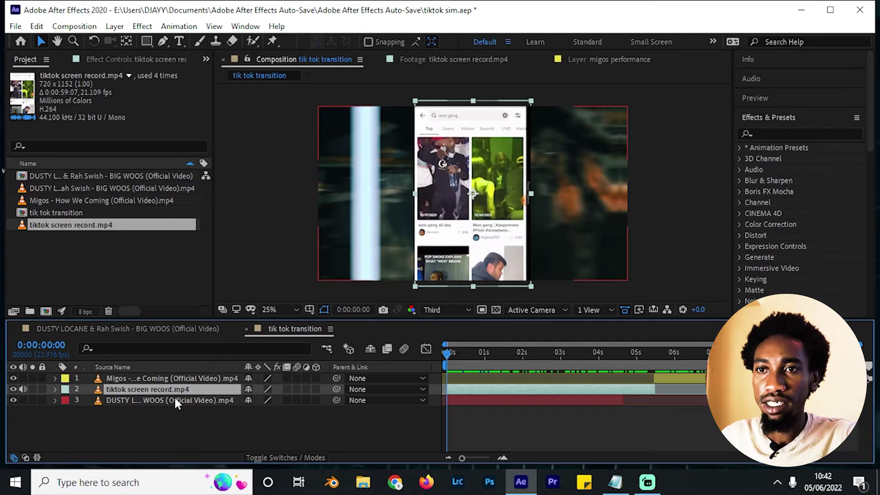
key(s)
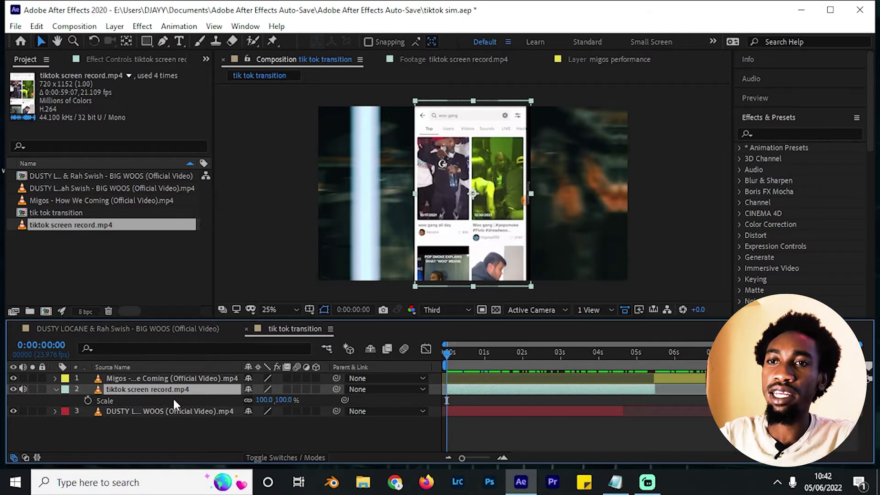
key(shift+r)
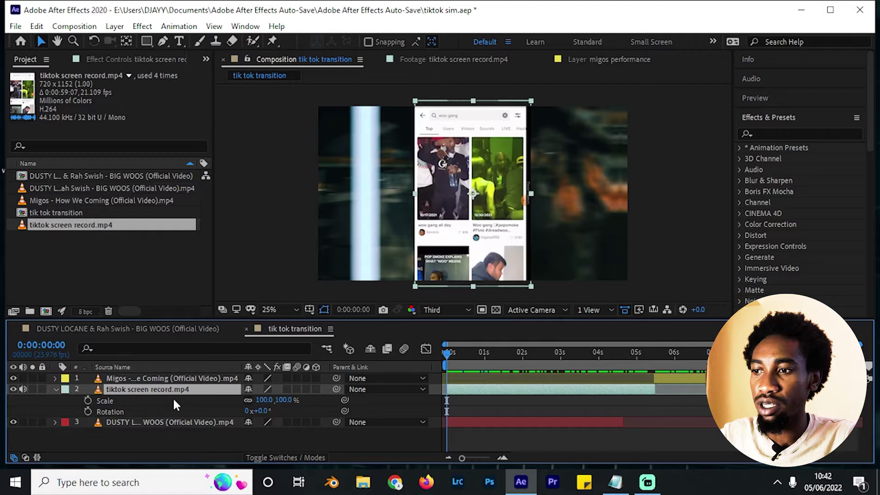
key(shift+p)
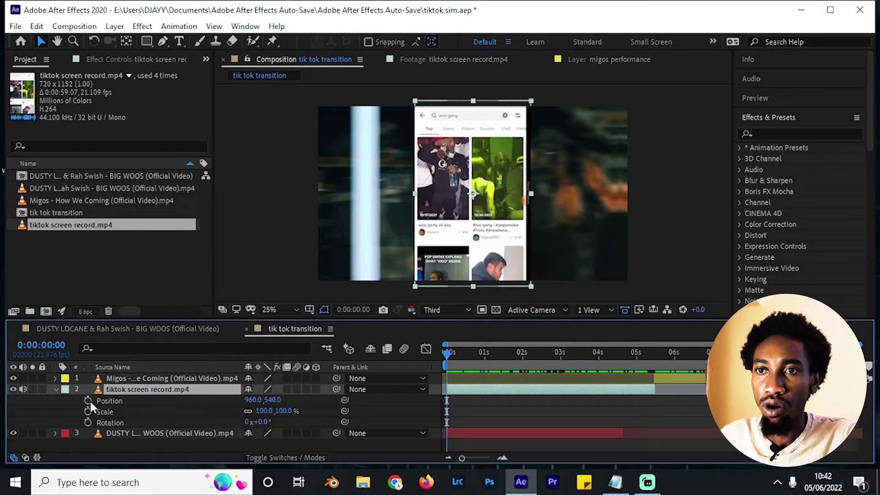
drag(88, 400, 88, 422)
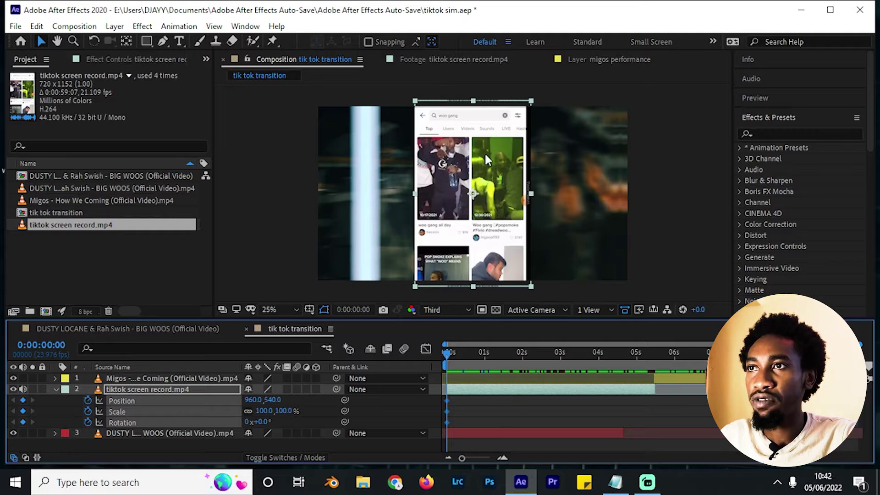
Set the screen recording's starting pose outside the left of the frame at position -800, 1012, scale 127% and rotation -30°
drag(497, 138, 489, 147)
drag(314, 142, 197, 198)
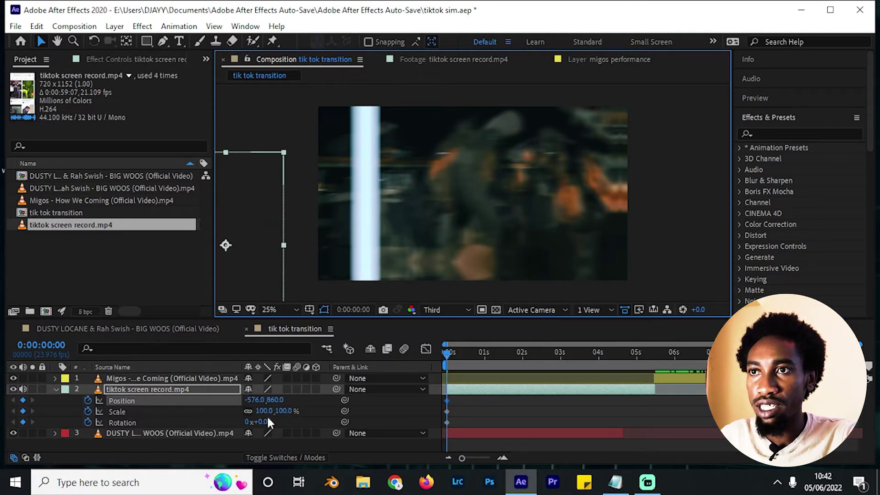
key(comma)
drag(266, 421, 296, 421)
drag(326, 204, 308, 217)
At 0:00:01:03, add a position keyframe bringing the tilted screen recording into the upper middle of the frame
click(466, 361)
drag(473, 367, 489, 367)
drag(313, 211, 422, 145)
scroll(472, 194, up, 1)
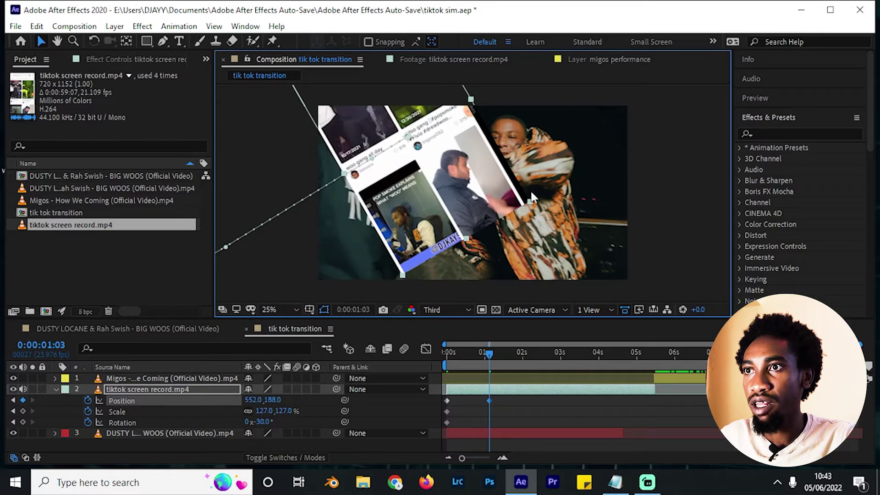
drag(414, 171, 451, 179)
At 0:00:01:21, keyframe the screen recording at position 900, 596, scale 105% and rotation 5°, and preview the entrance
drag(486, 358, 515, 361)
drag(486, 177, 507, 235)
mouse_move(258, 422)
mouse_down()
mouse_move(274, 421)
mouse_move(255, 413)
mouse_up()
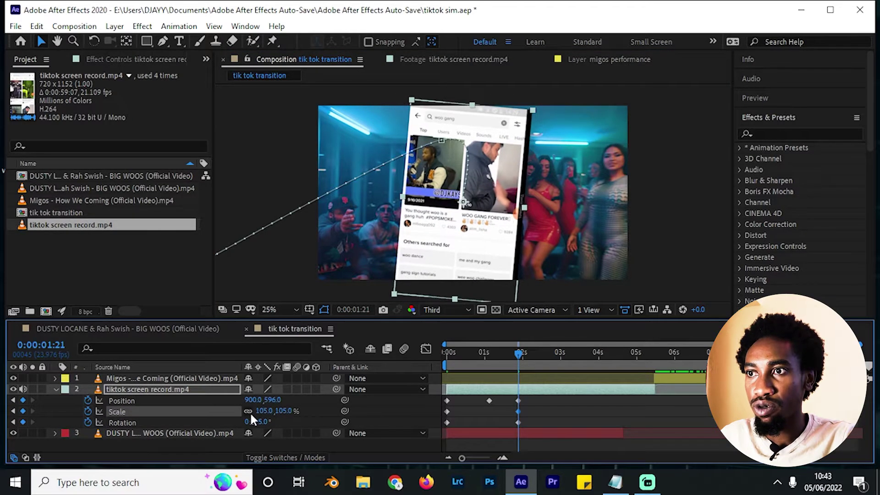
key(Home)
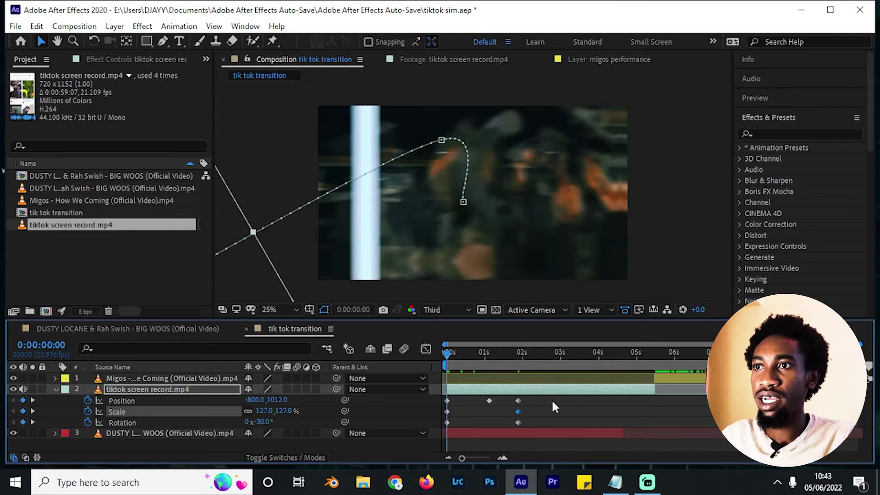
key(space)
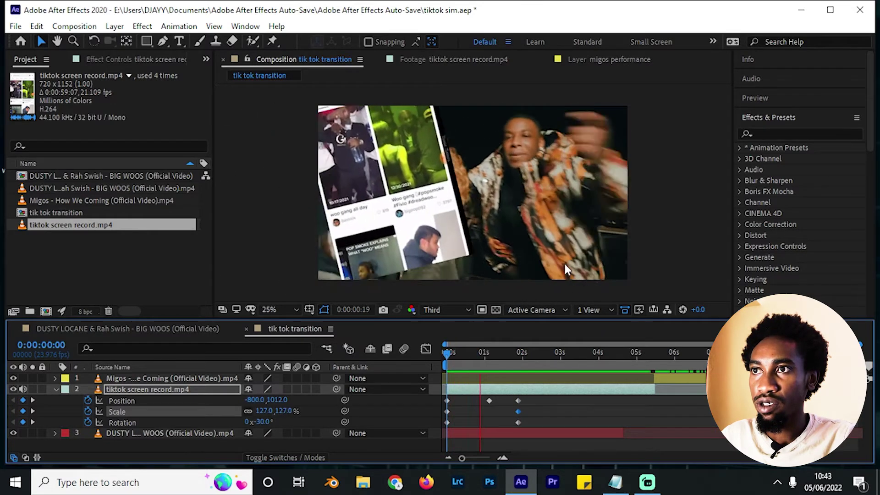
key(space)
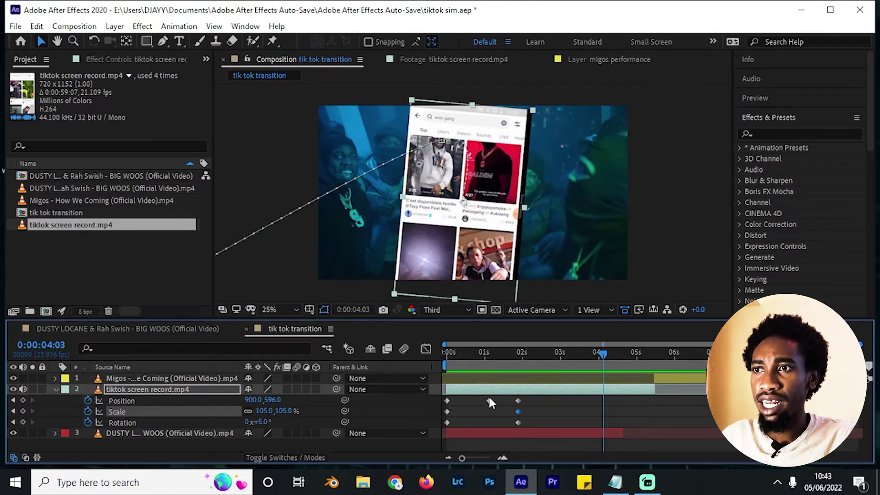
Speed up the phone's entrance by moving its later keyframes earlier, the last ones to about 1.4 s, and preview the motion
mouse_move(488, 400)
mouse_down()
mouse_move(467, 401)
mouse_move(524, 425)
mouse_move(498, 401)
mouse_up()
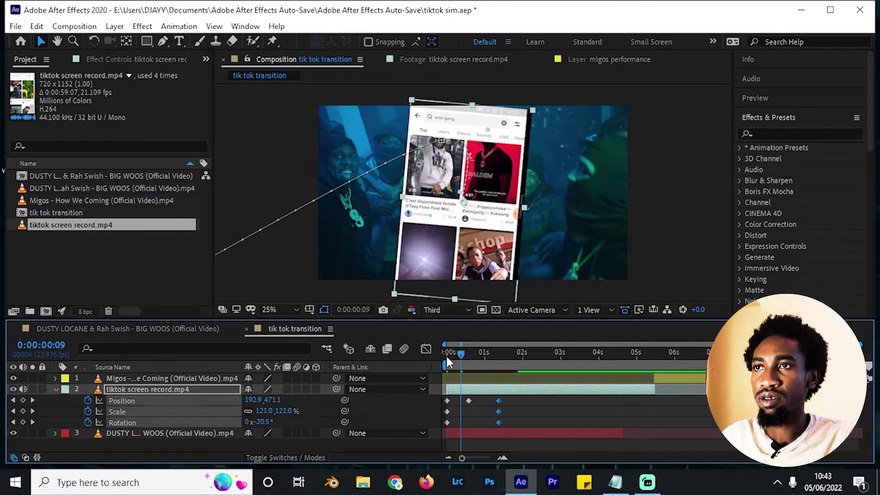
click(451, 363)
key(space)
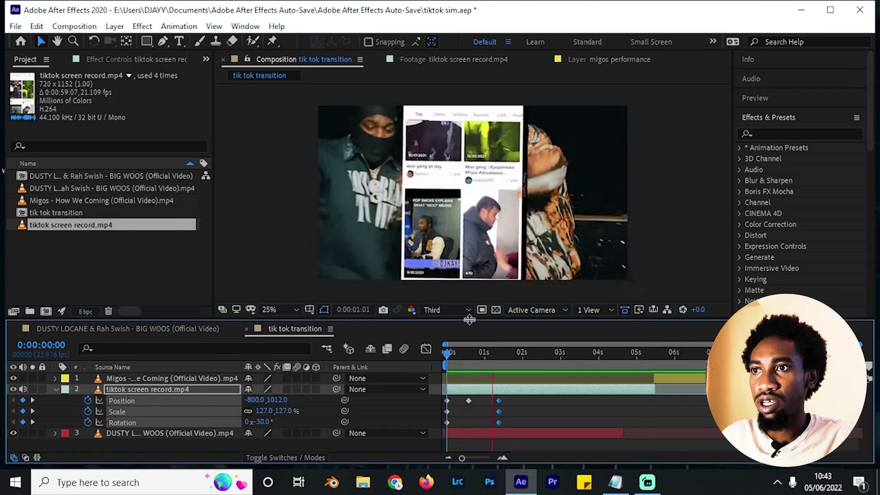
key(space)
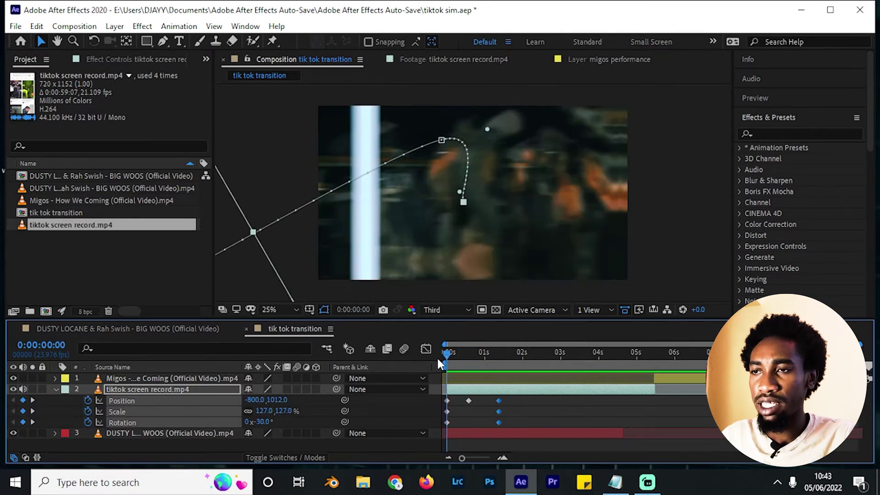
At 0:00:01:23, keyframe the screen recording at position 1220, 508 with a rotation of -4°
drag(467, 361, 523, 369)
drag(484, 293, 529, 288)
drag(259, 422, 258, 420)
drag(509, 215, 516, 206)
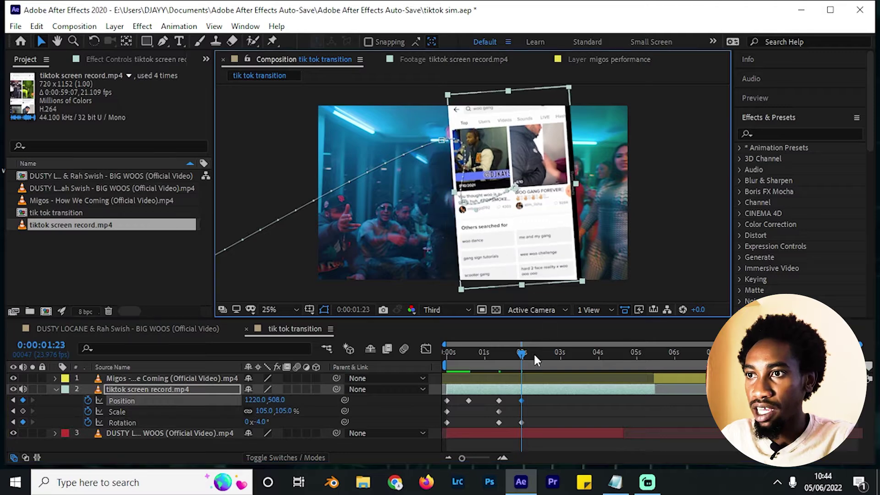
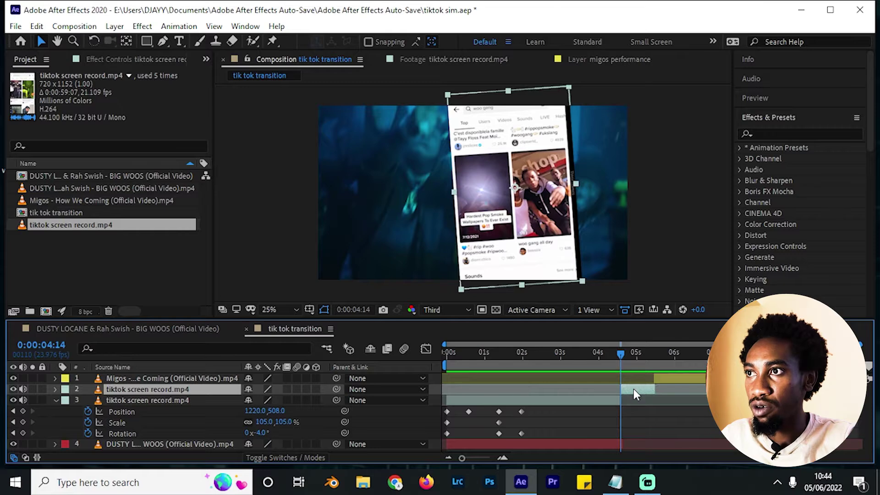
Freeze the split-off end section of the screen recording at 0:00:04:14, extend the first clip just past it, and preview
mouse_move(696, 95)
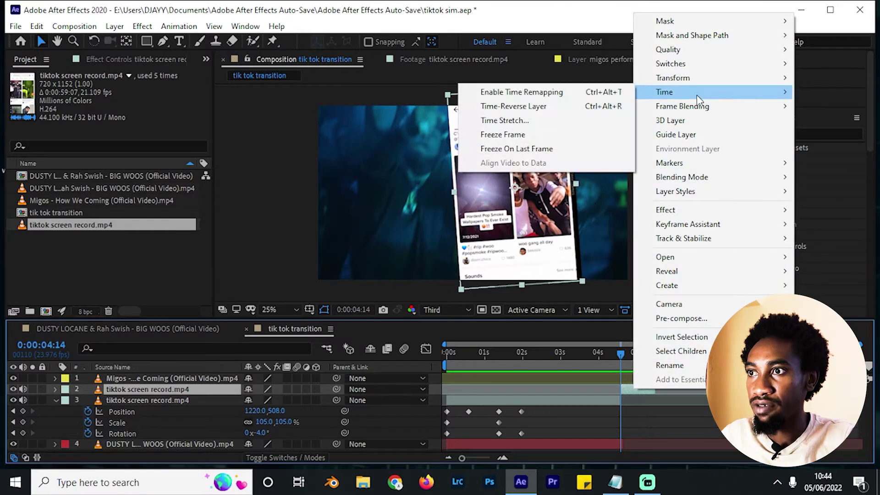
click(559, 135)
drag(621, 450, 652, 453)
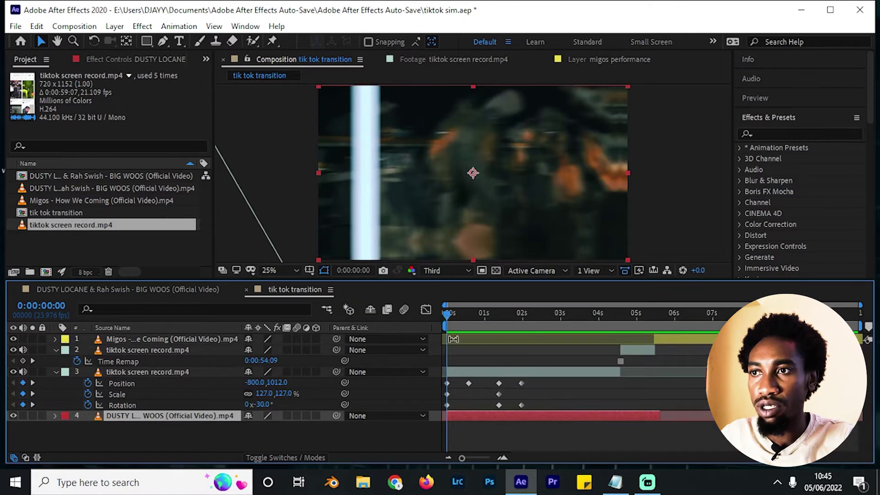
key(space)
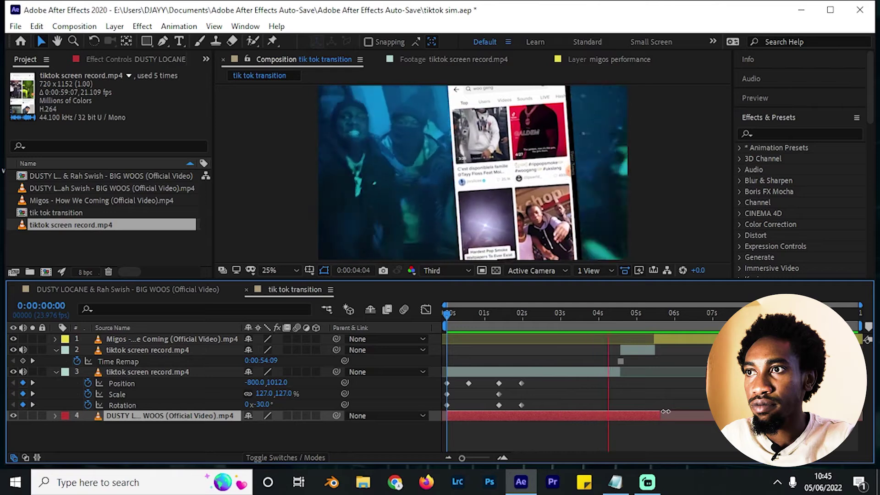
Hide the Migos clip and extend the frozen screen recording section to about 6 s
click(215, 339)
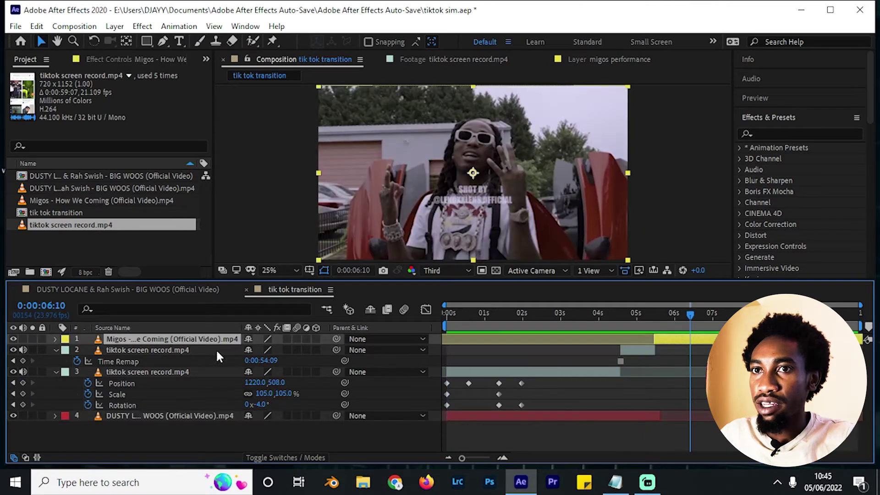
click(13, 339)
mouse_move(639, 320)
mouse_down()
mouse_move(621, 313)
mouse_move(636, 314)
mouse_up()
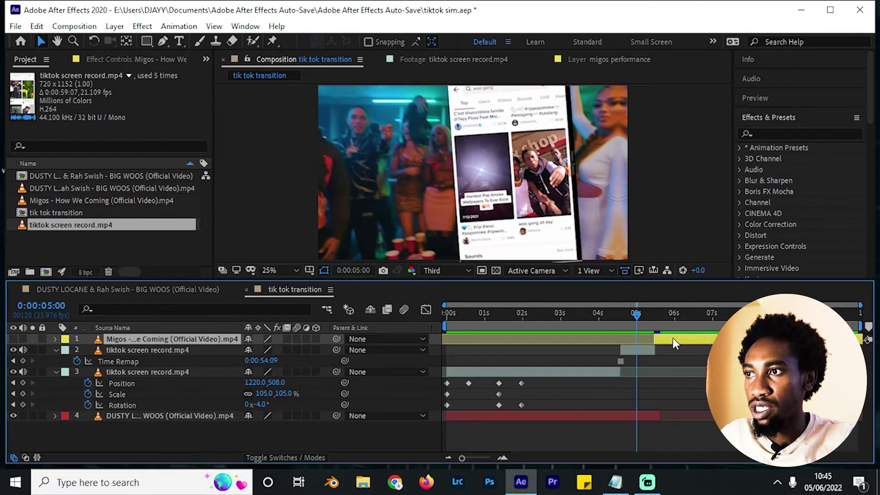
double_click(673, 343)
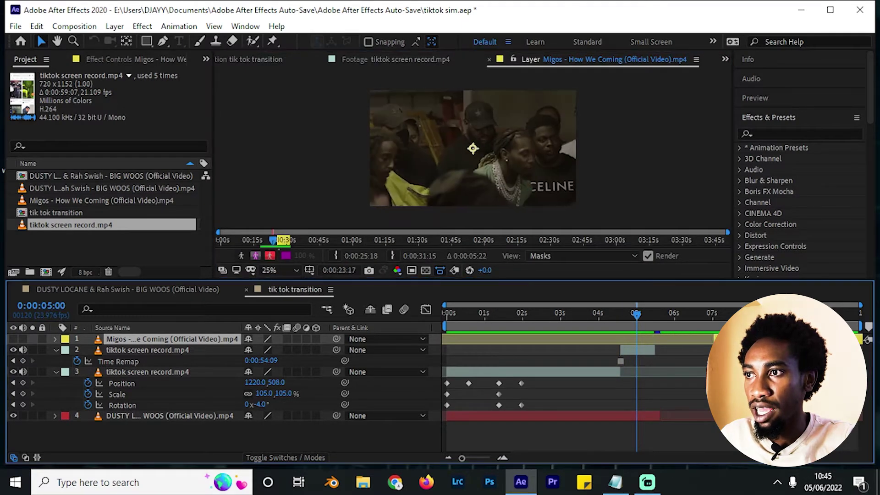
drag(654, 350, 672, 350)
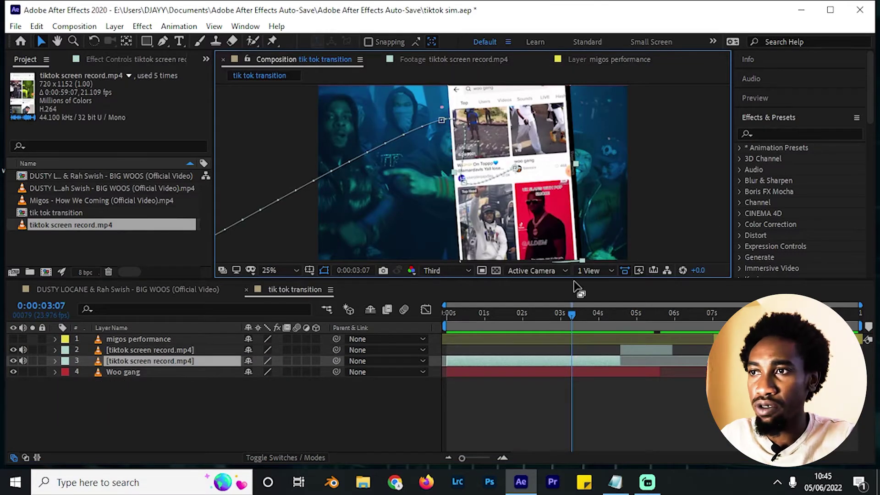
Scrub the phone animation over the Woo gang clip around 0:00:02:00 and select the moving screen recording layer
click(180, 403)
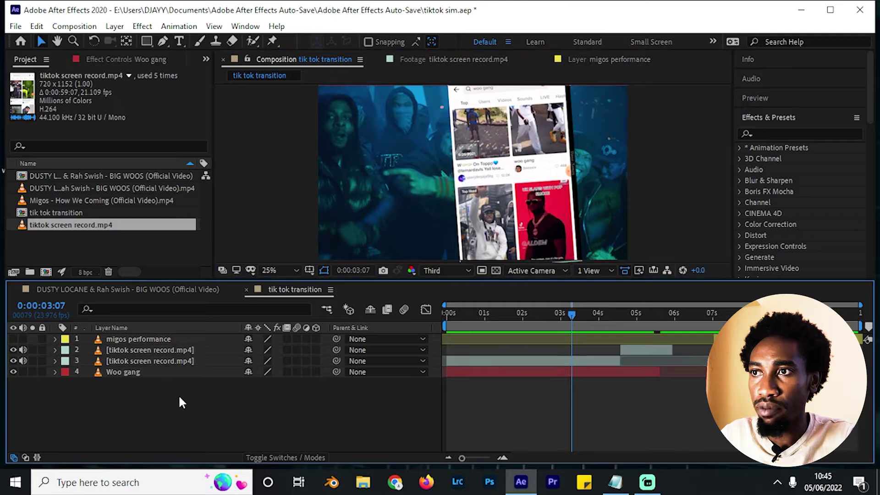
drag(520, 283, 522, 315)
click(482, 405)
drag(507, 356, 532, 362)
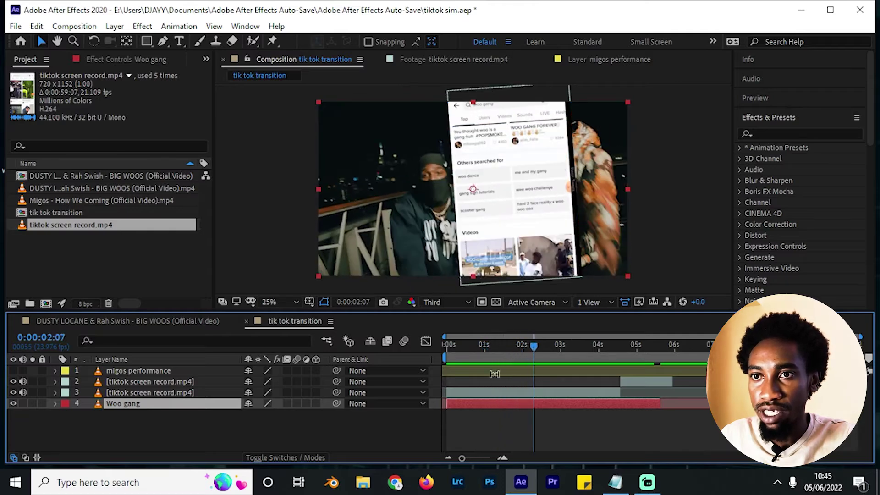
click(182, 393)
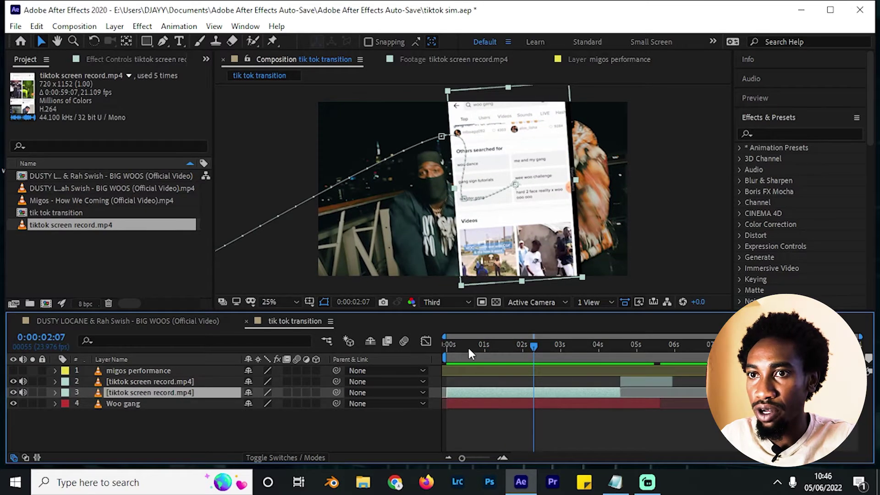
click(522, 353)
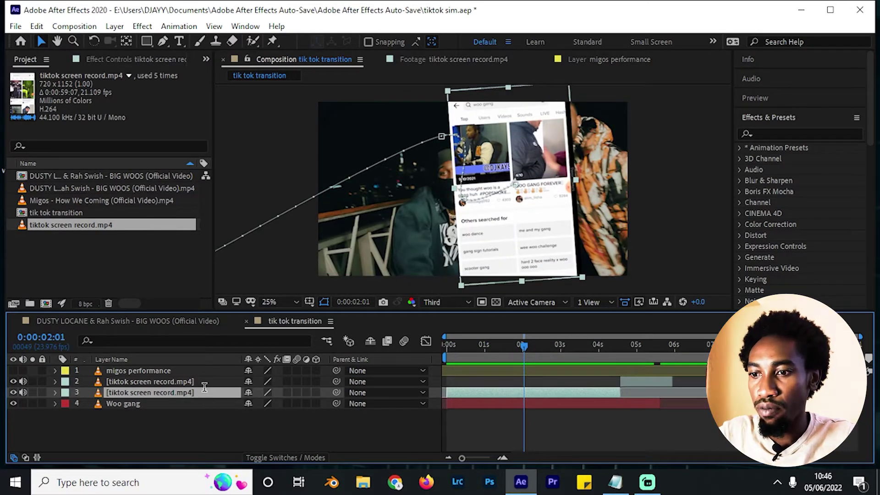
Rename the moving screen recording layer as "moving tik tok SR"
key(Return)
text(moving ti)
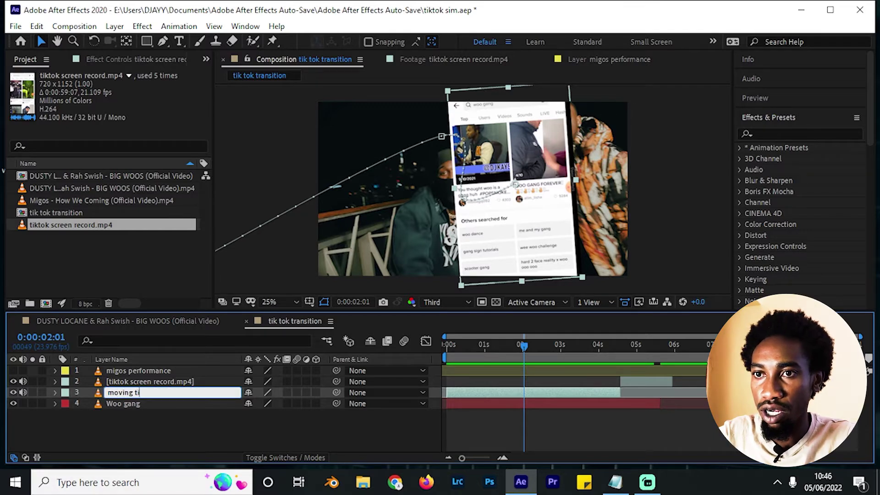
text(k tok SR)
click(334, 406)
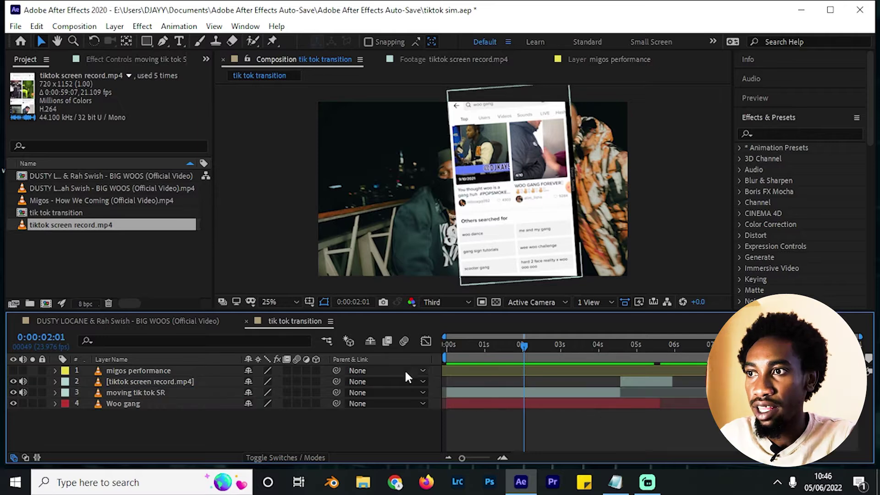
Rename the frozen screen recording section as "tik tok freeze frame"
drag(524, 341, 622, 356)
click(636, 381)
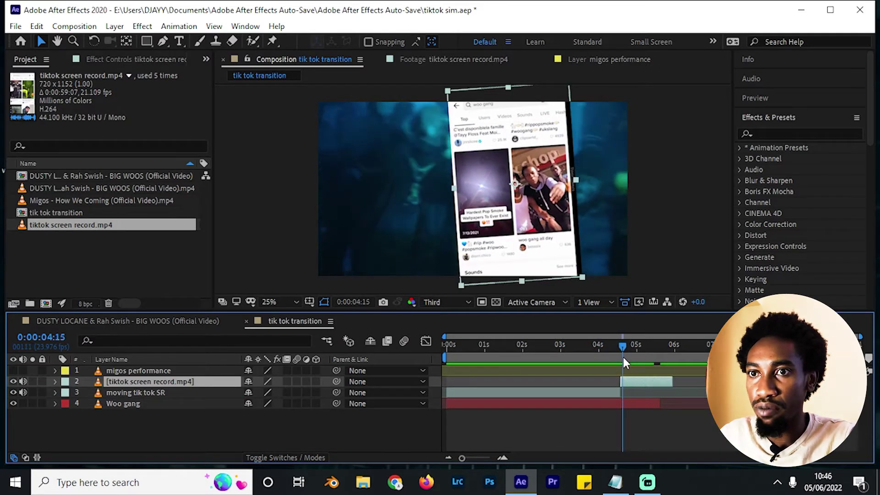
text(freeze frame)
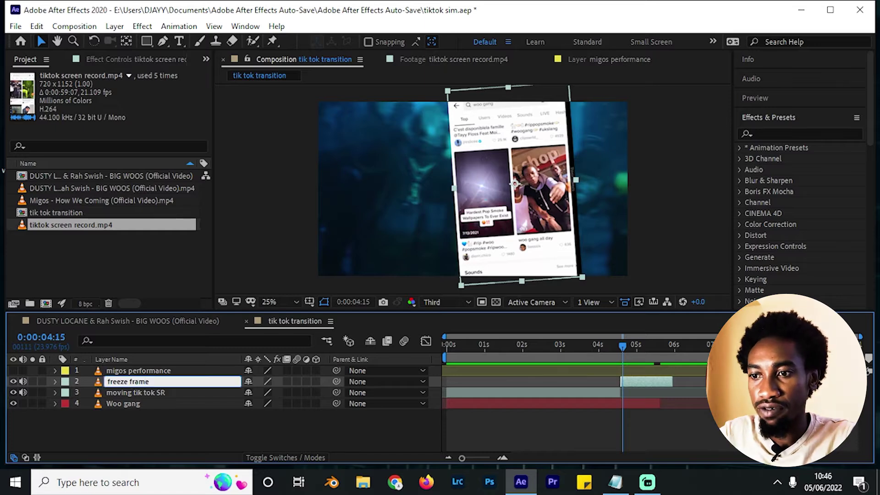
text(tik tok)
key(Return)
Extend the end of the Woo gang clip to about 6 s, level with the freeze frame's end
drag(454, 345, 658, 352)
drag(661, 403, 676, 405)
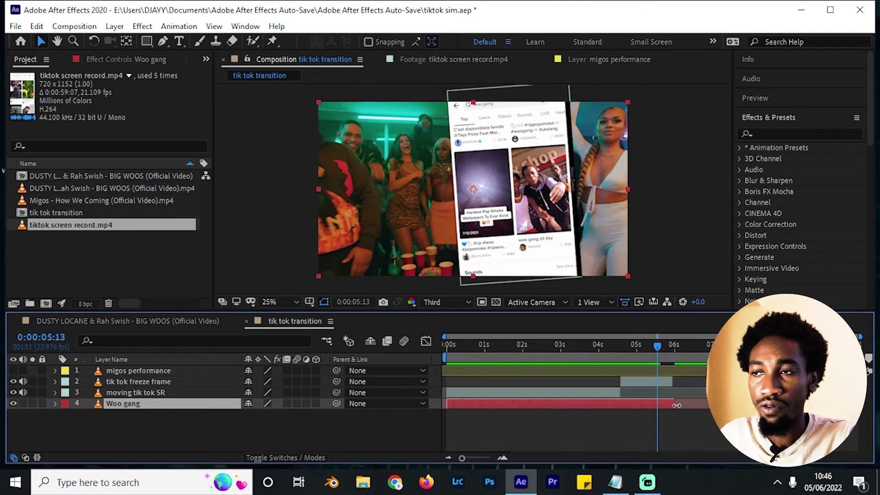
Split the moving tik tok SR layer at 0:00:03:16, where the shop video thumbnail is about to scroll into view
drag(581, 354, 592, 356)
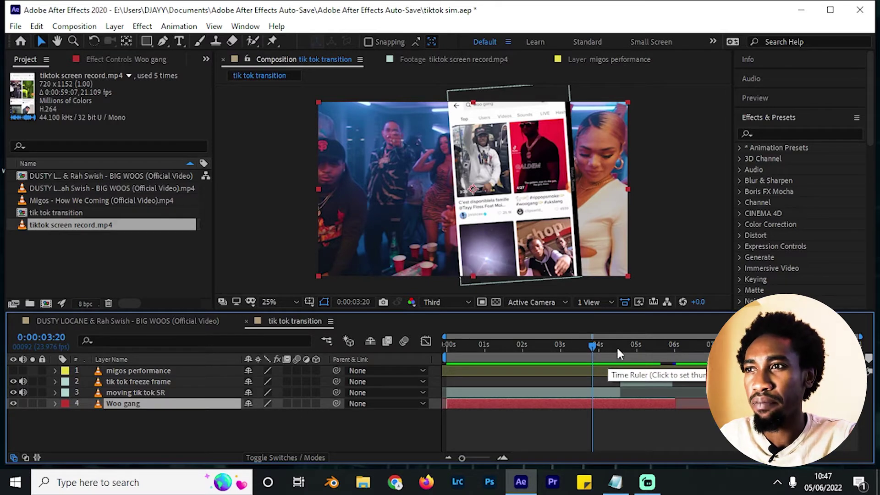
drag(595, 348, 586, 349)
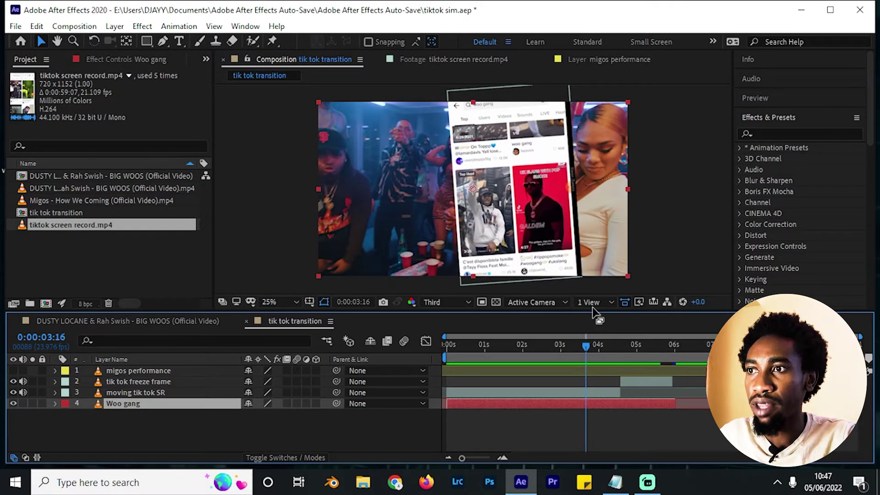
click(607, 393)
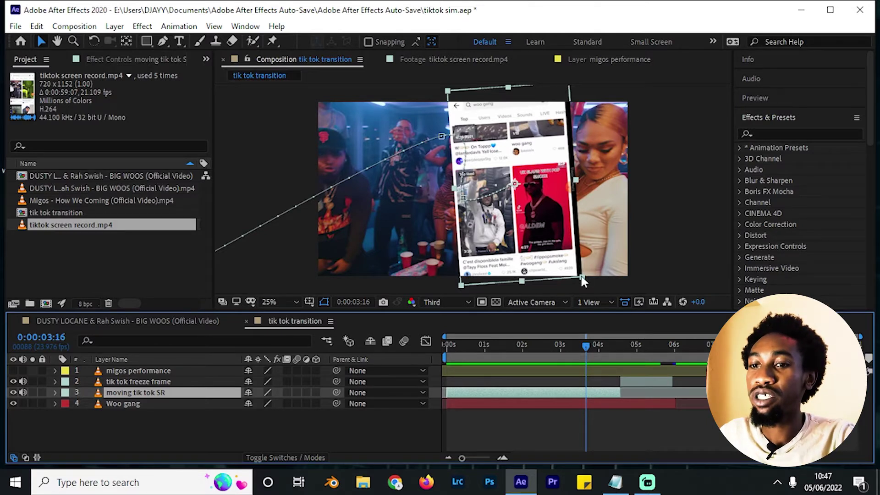
key(ctrl+shift+d)
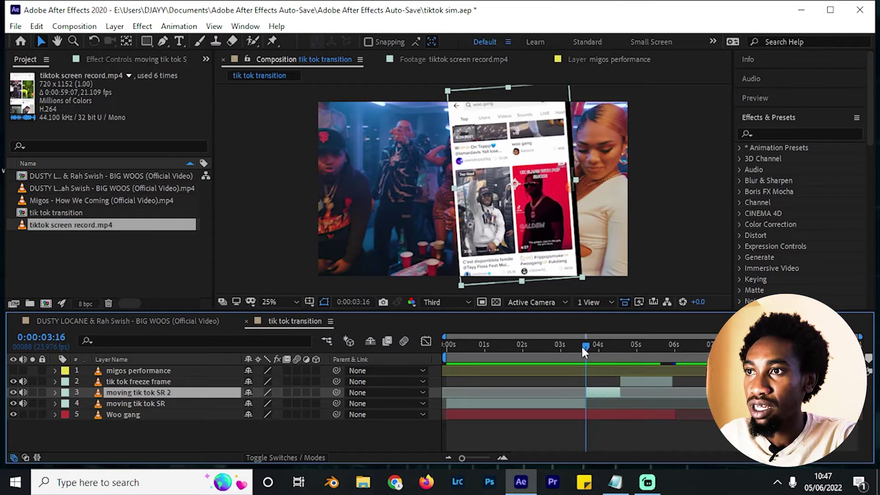
Rename the split-off section of the moving recording as "moving tik tok w mask"
drag(589, 350, 598, 355)
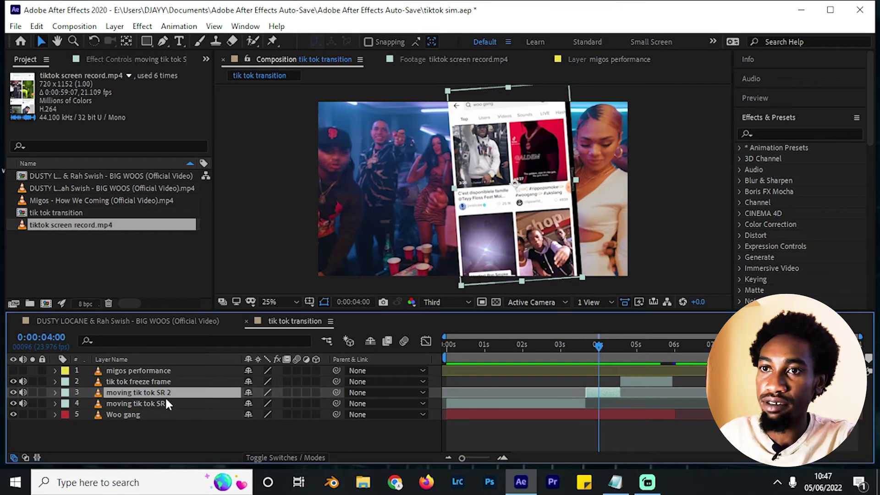
key(Return)
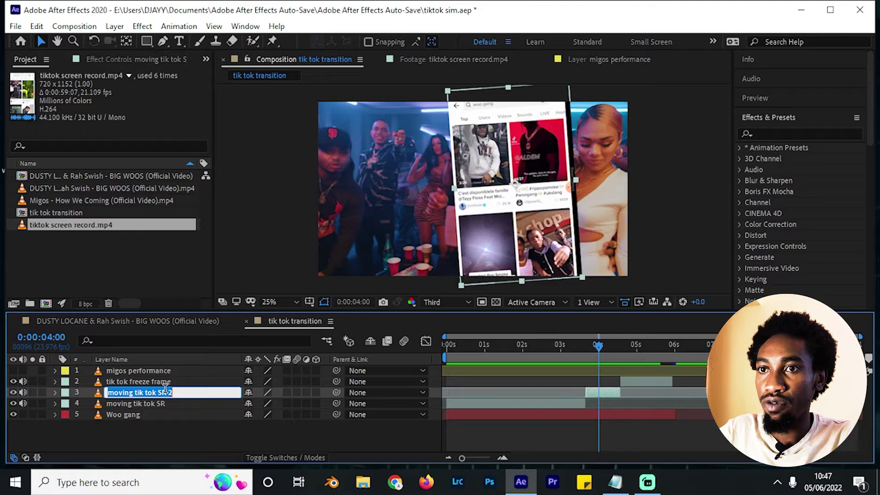
key(Right)
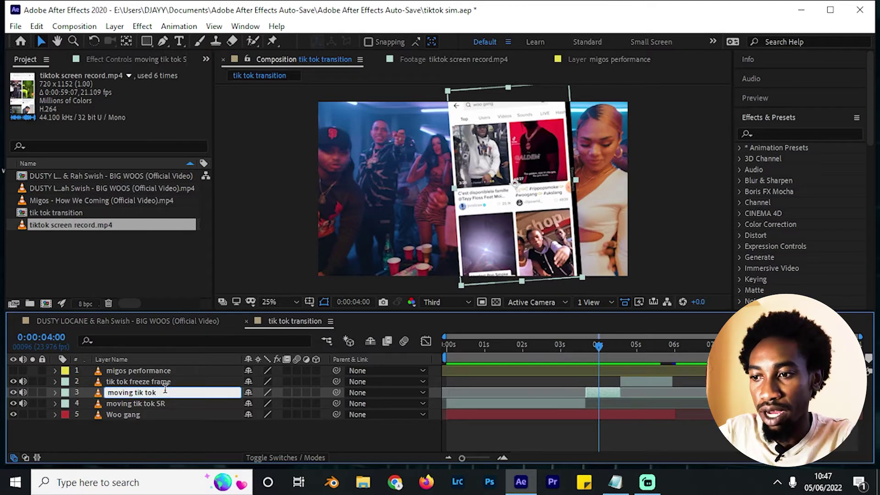
text(w mask)
key(Return)
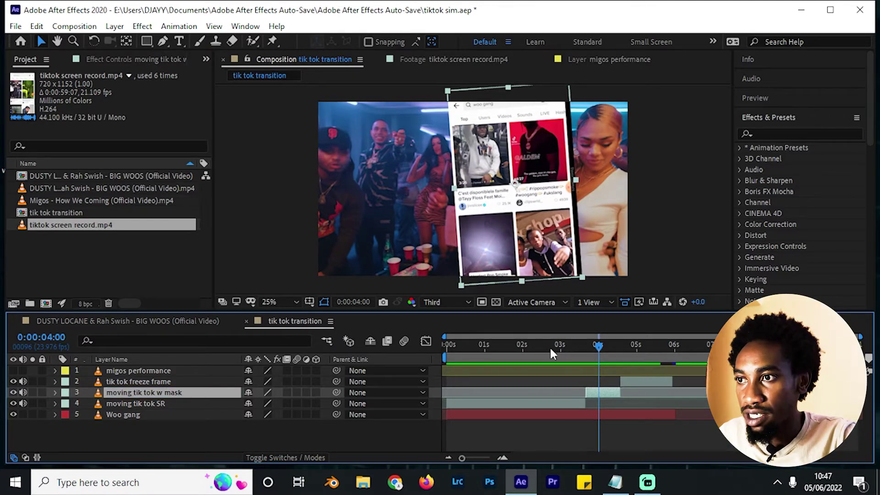
At 0:00:03:17, hide the Woo gang, moving tik tok SR and tik tok freeze frame layers to isolate the section for masking
click(588, 352)
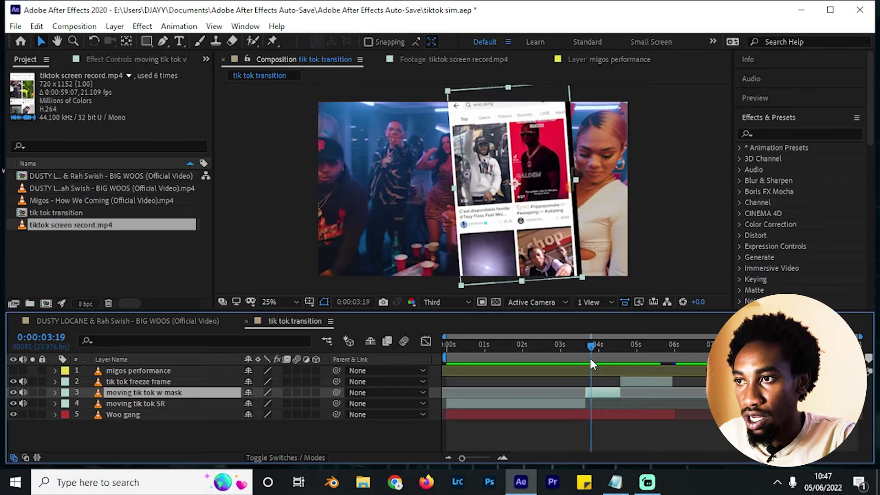
drag(590, 360, 587, 360)
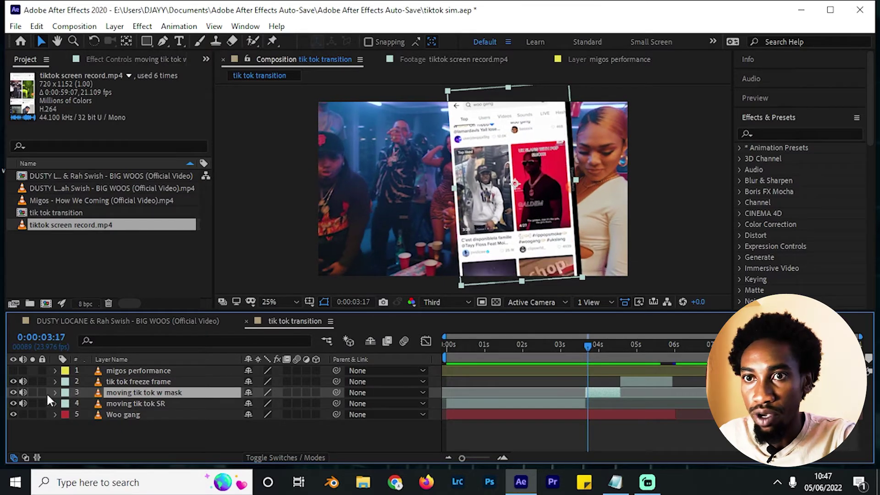
click(14, 414)
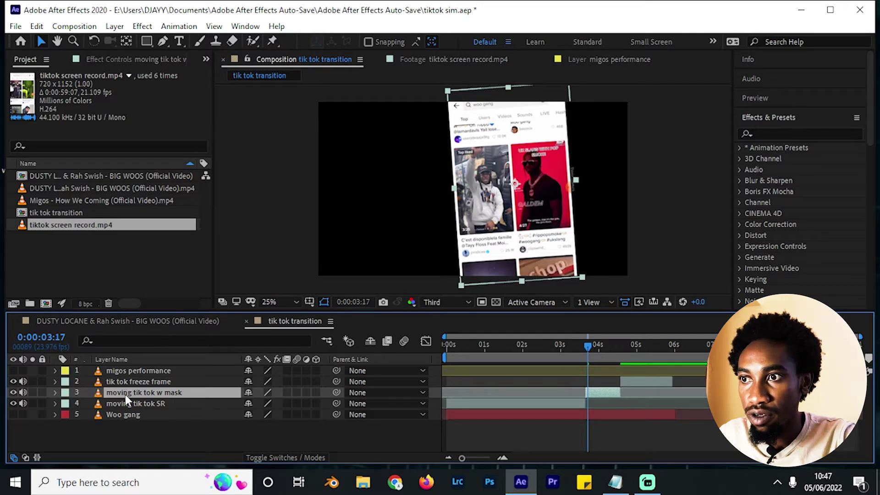
click(134, 403)
click(13, 403)
click(13, 383)
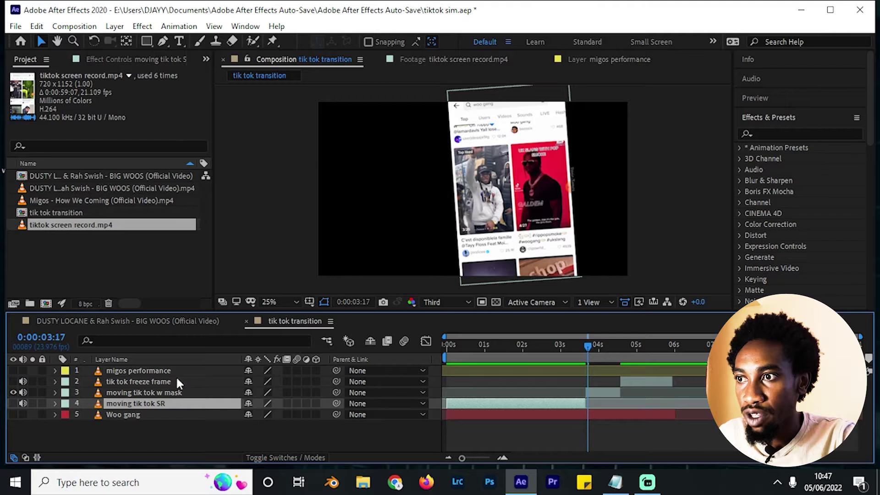
Prepare the moving tik tok w mask layer for masking with the Pen tool at 0:00:03:22, using Full preview resolution
click(612, 393)
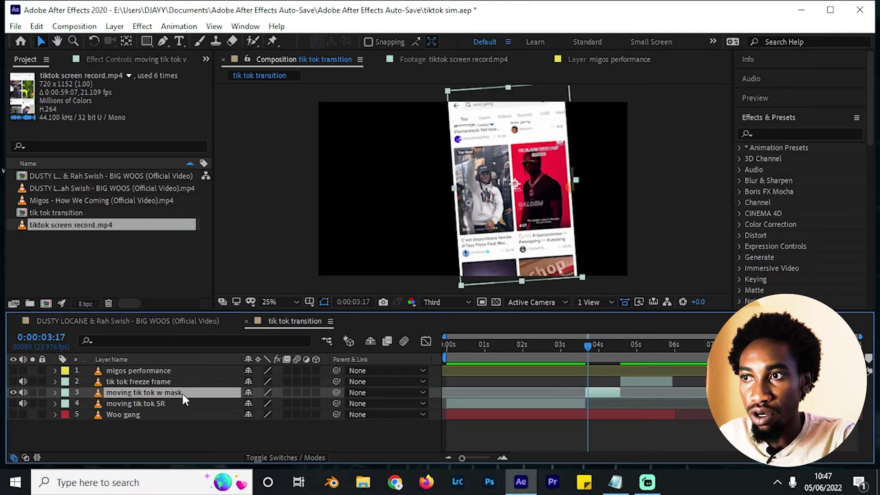
click(164, 46)
click(592, 360)
drag(591, 360, 597, 360)
scroll(596, 248, up, 2)
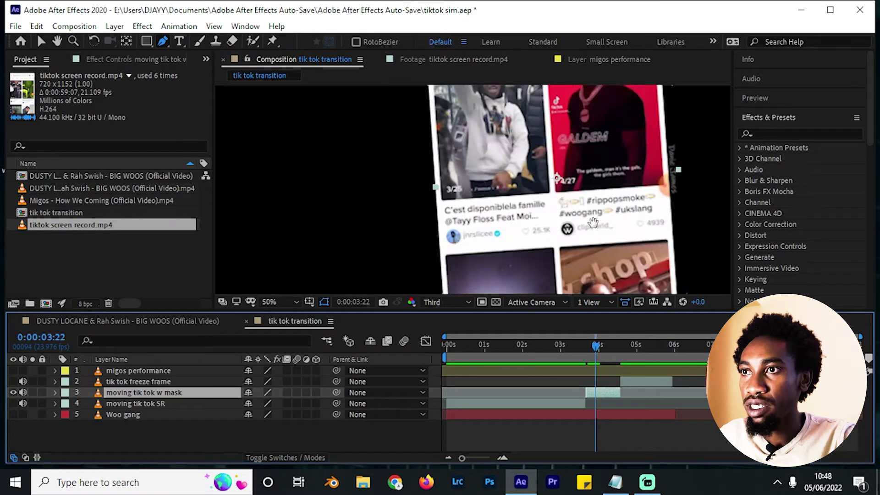
click(447, 300)
click(430, 330)
Start a mask path around the upper-left corner of the shop video thumbnail, following its rounded edge
drag(453, 225, 388, 144)
scroll(451, 158, up, 2)
key(g)
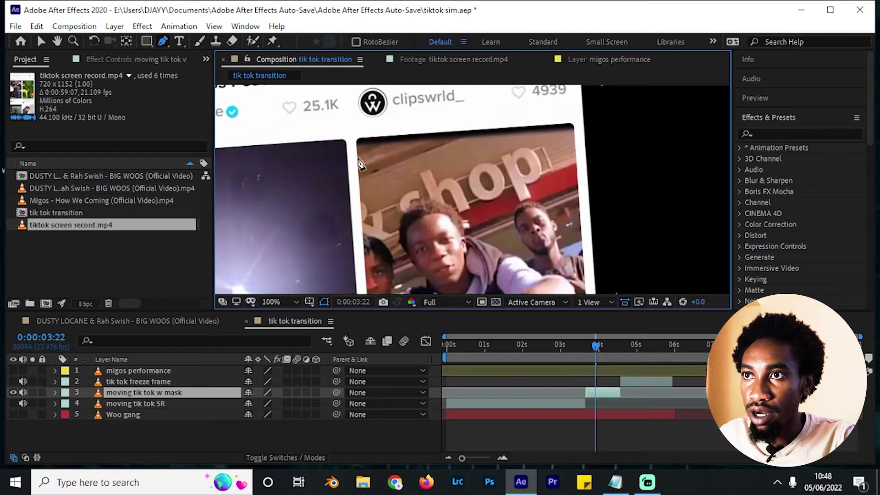
click(357, 155)
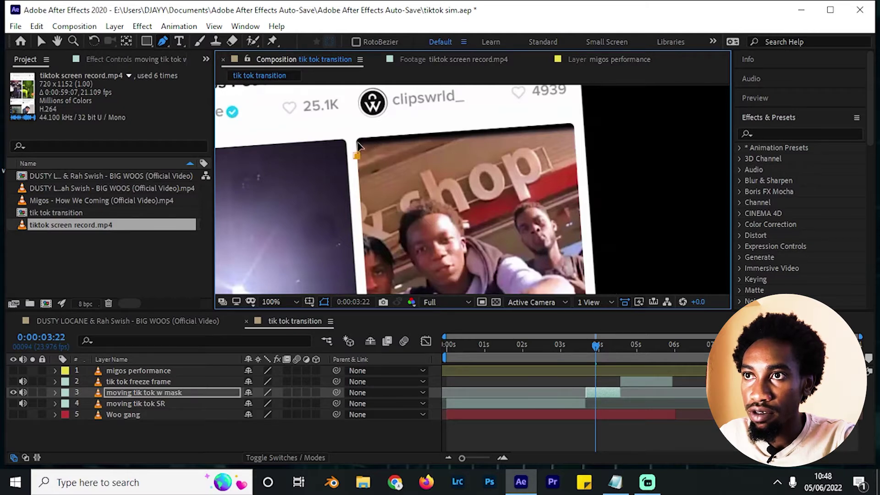
scroll(359, 146, up, 2)
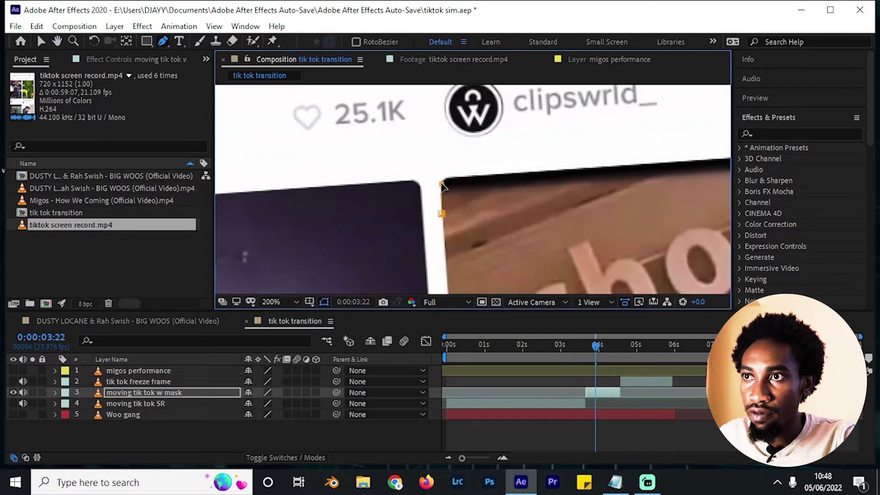
drag(449, 178, 463, 181)
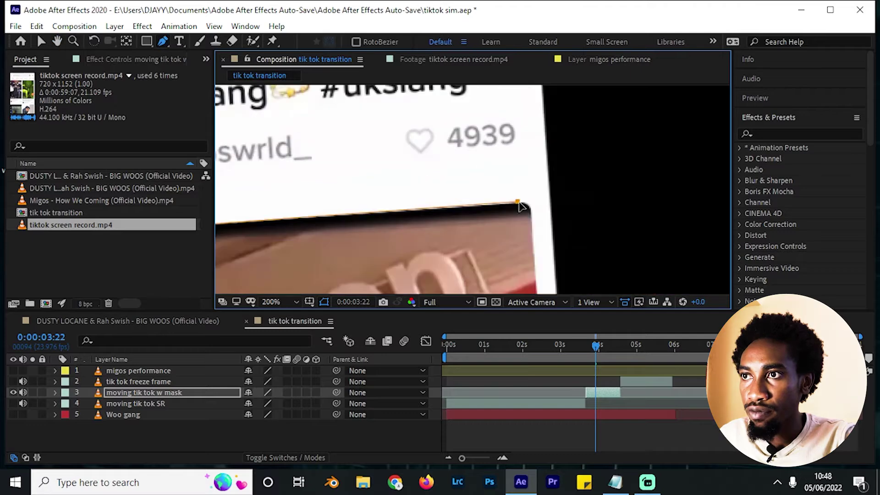
Continue the mask path around the thumbnail's upper-right corner, down its right edge and across below the composition frame
click(521, 204)
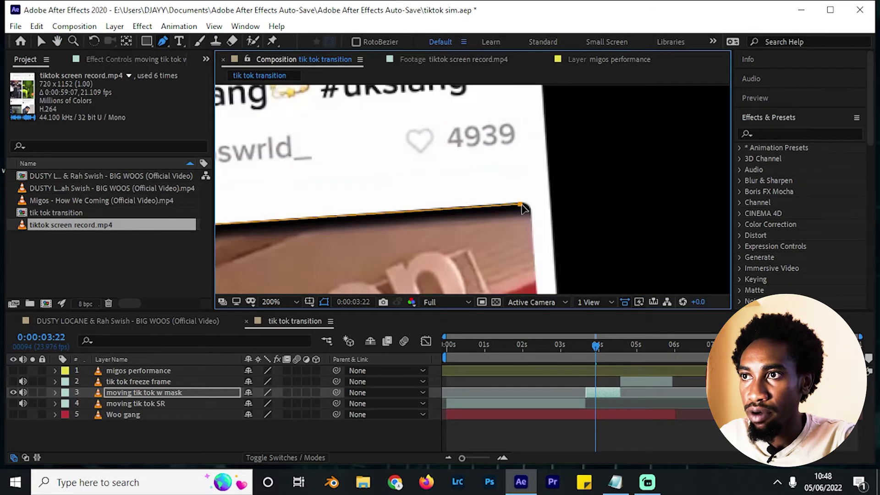
scroll(522, 229, down, 2)
drag(522, 229, 535, 67)
key(g)
scroll(535, 147, down, 3)
click(534, 227)
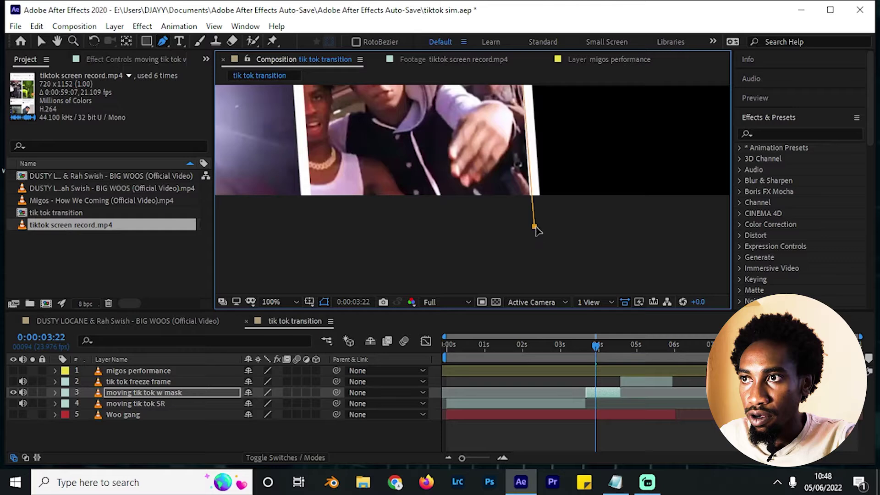
click(320, 240)
Close the mask path at its starting point and align its lower-left corner with the thumbnail's left edge
key(h)
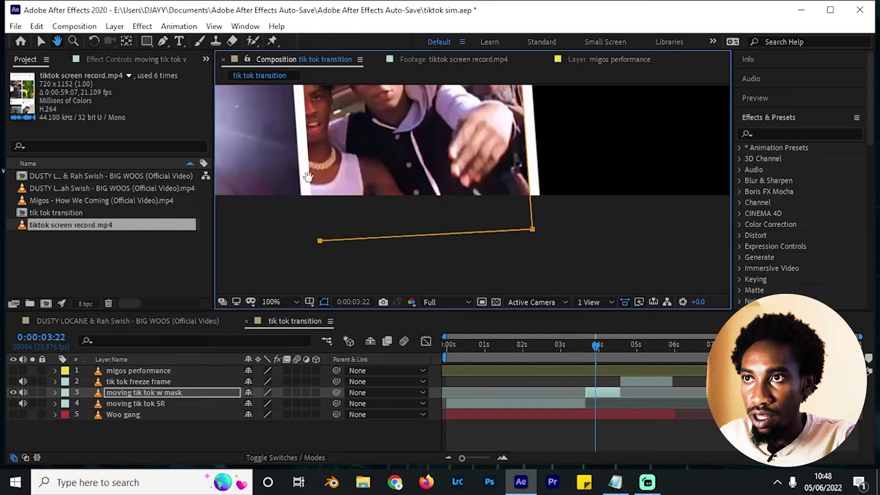
drag(308, 176, 366, 281)
key(g)
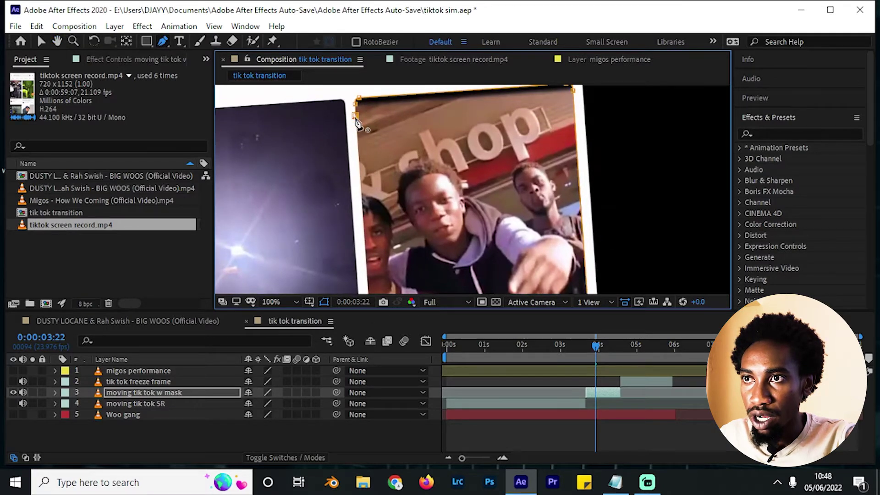
click(356, 116)
scroll(337, 280, down, 5)
drag(335, 277, 320, 280)
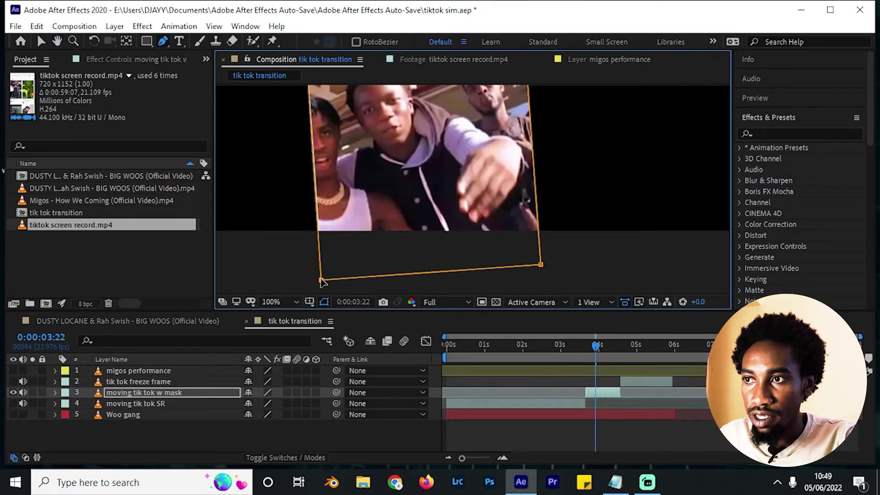
key(comma)
key(comma)
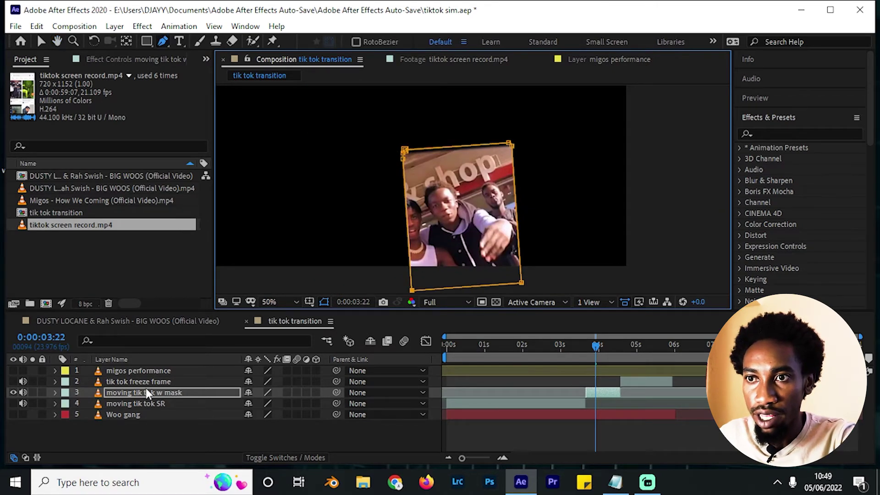
Set Mask 1's mode to None and keyframe its Mask Path at 0:00:03:22
key(m)
click(273, 401)
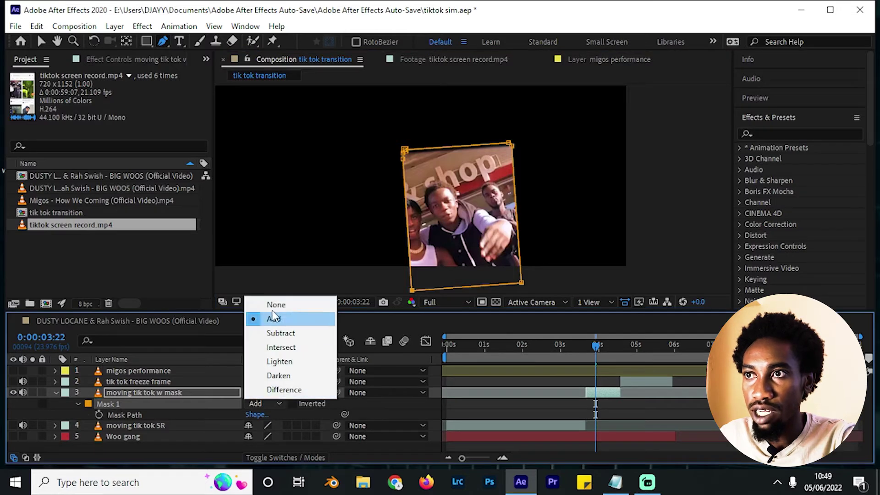
click(275, 304)
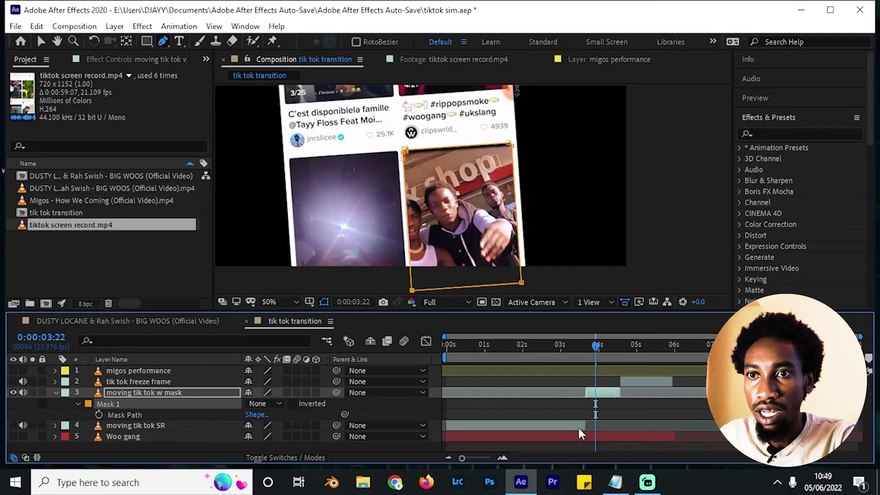
click(99, 414)
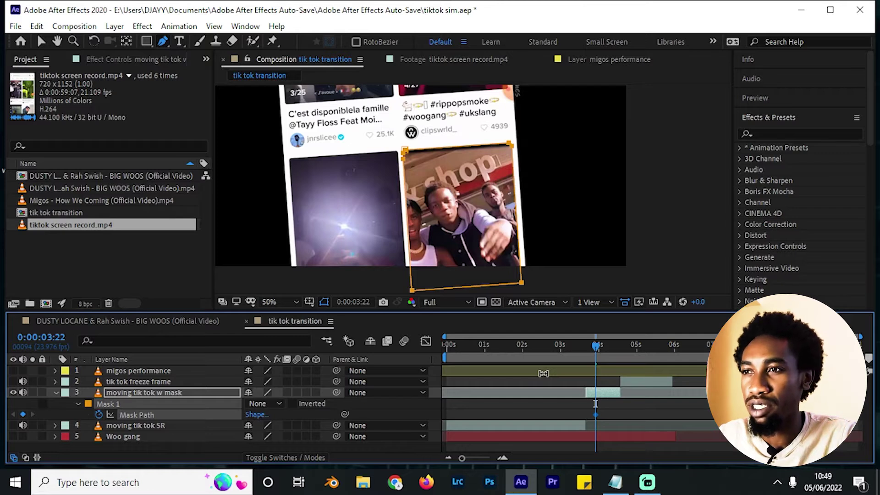
At 0:00:03:21, shift the whole Mask 1 path down to line up with the shop video thumbnail
key(Page_Up)
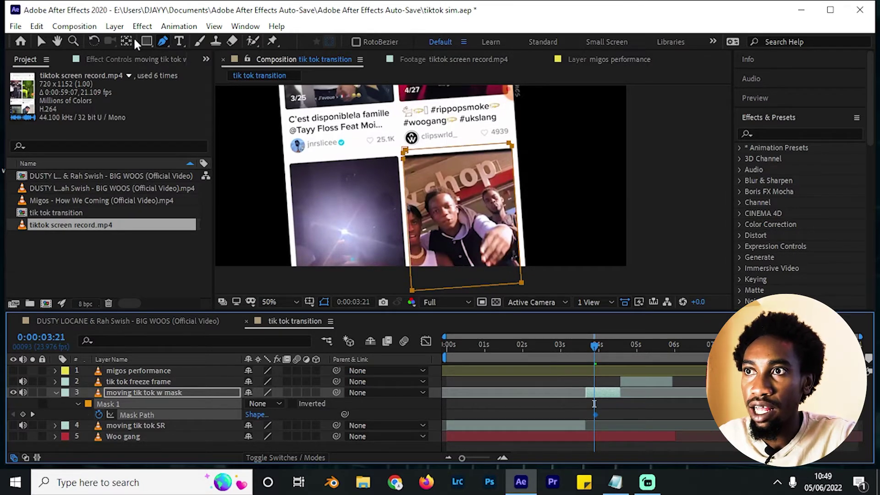
key(v)
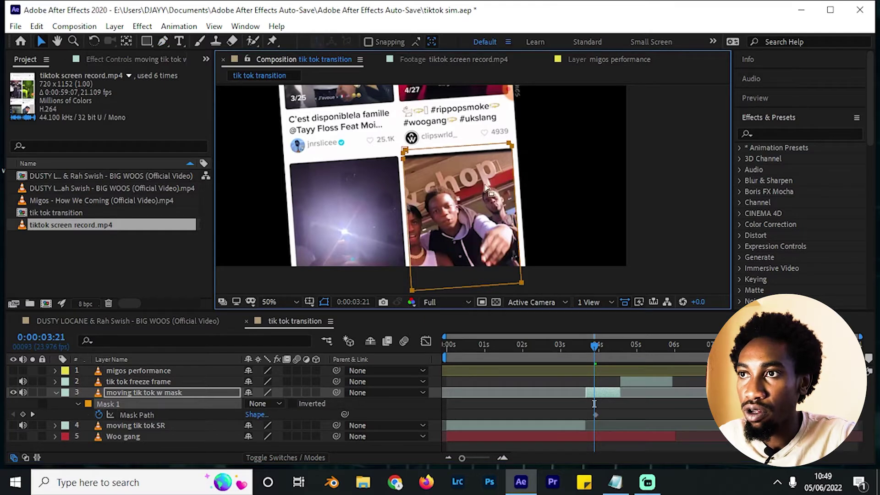
key(h)
drag(551, 192, 535, 160)
key(v)
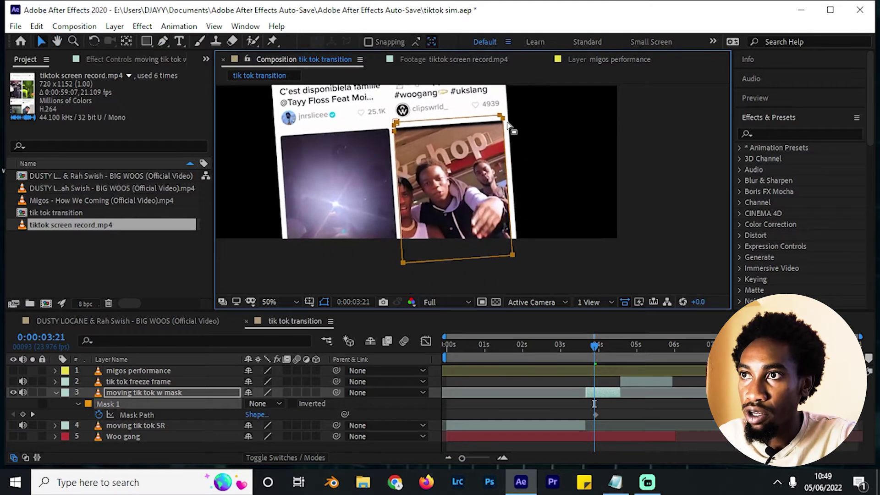
drag(504, 121, 504, 128)
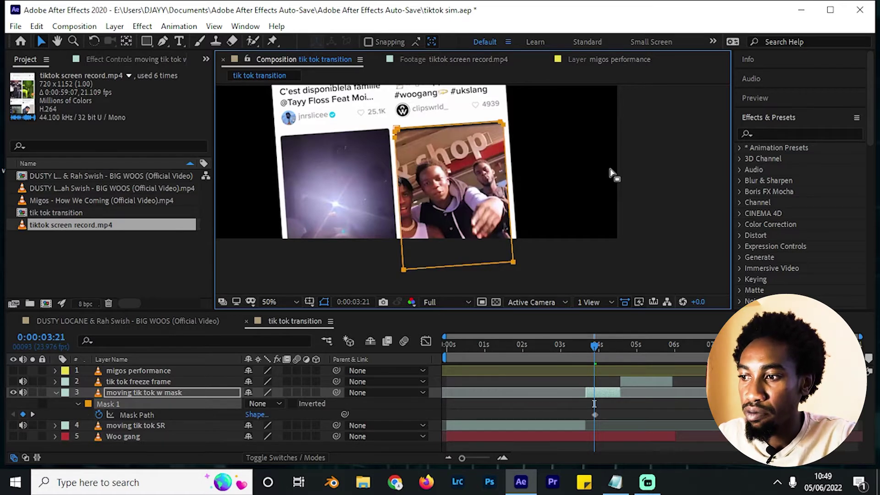
At 0:00:03:19, move all of Mask 1's points down to match the shop thumbnail's position
key(Page_Up)
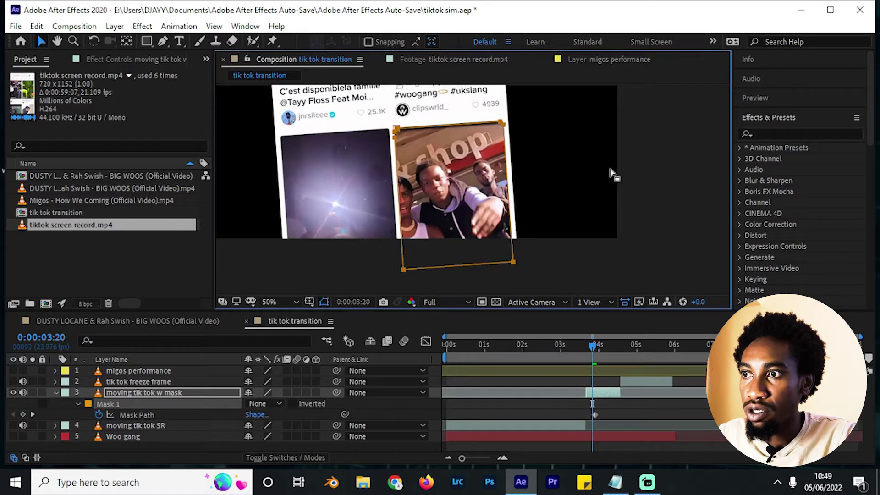
key(Page_Up)
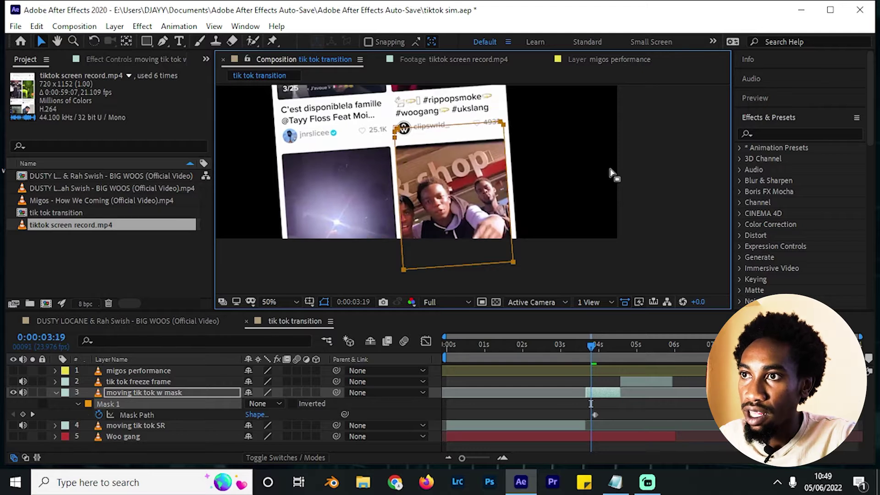
drag(513, 267, 515, 283)
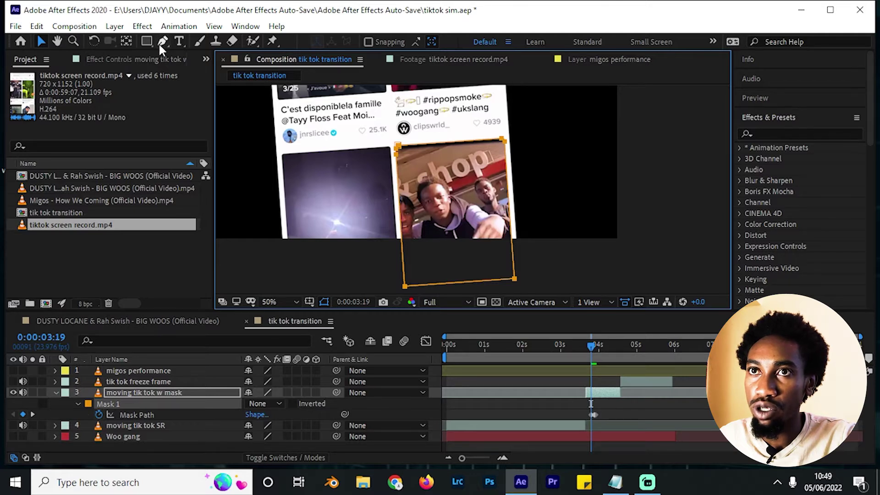
click(41, 43)
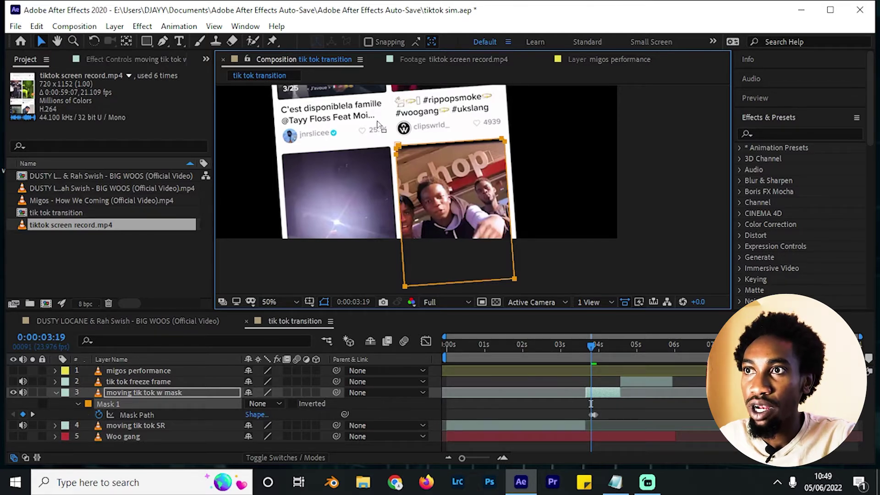
drag(526, 116, 387, 300)
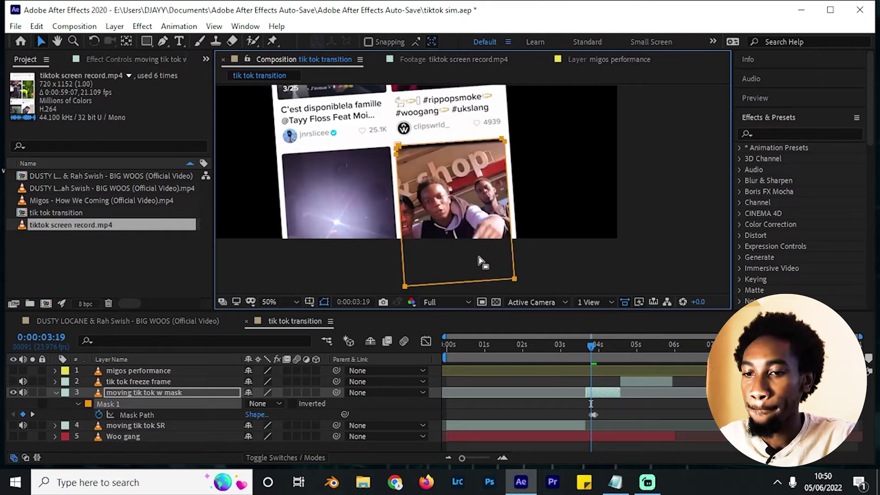
Shift Mask 1 down with the scrolling thumbnail at 0:00:03:18 and 0:00:03:17, and fully below the composition frame at 0:00:03:16
key(Page_Up)
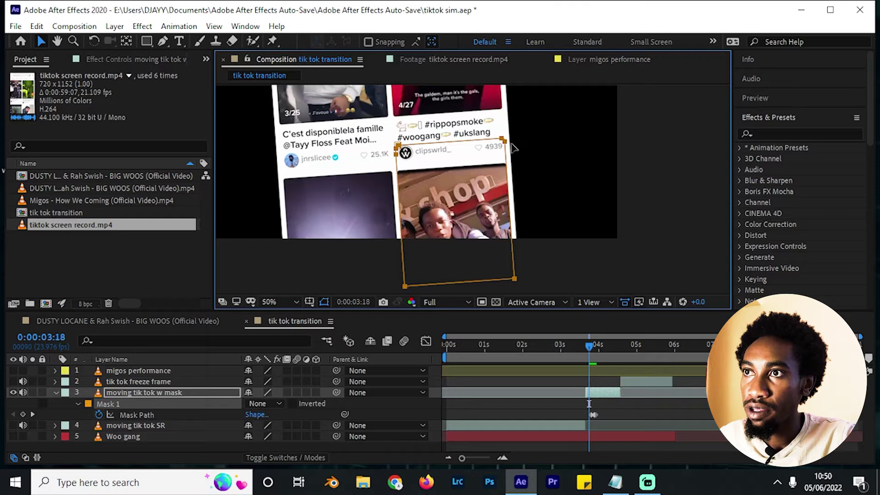
drag(506, 144, 505, 158)
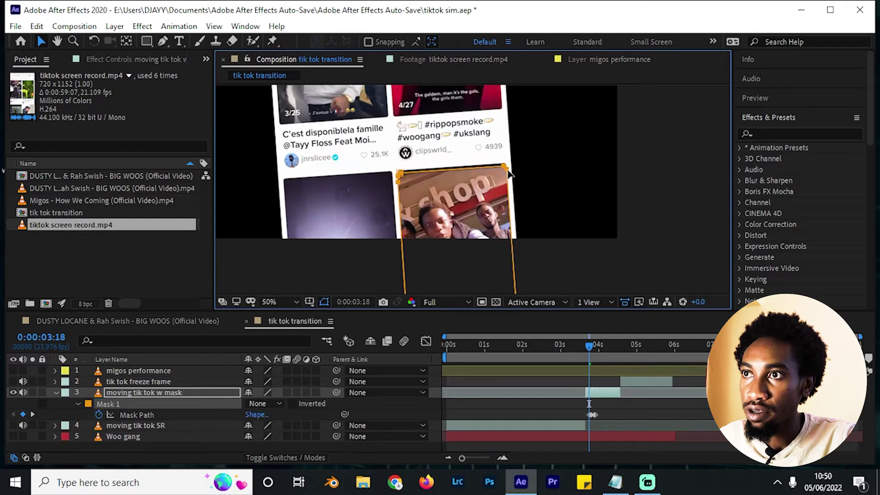
key(Page_Up)
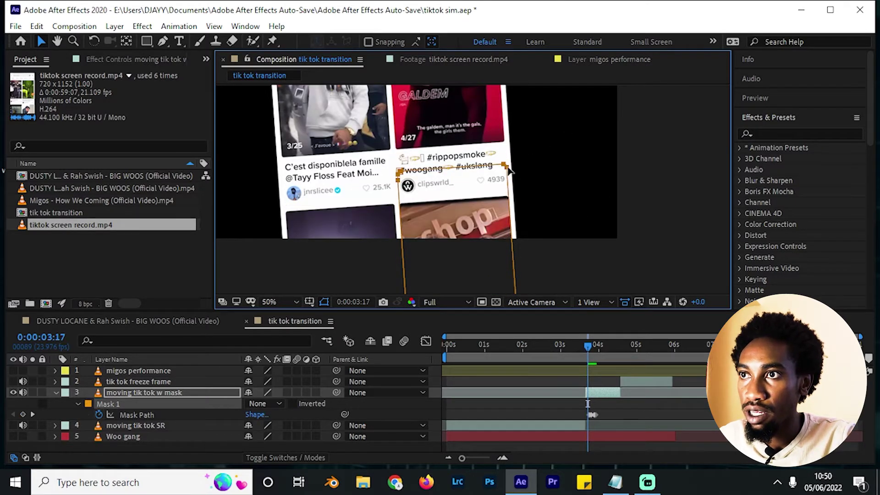
drag(506, 170, 507, 203)
key(Page_Up)
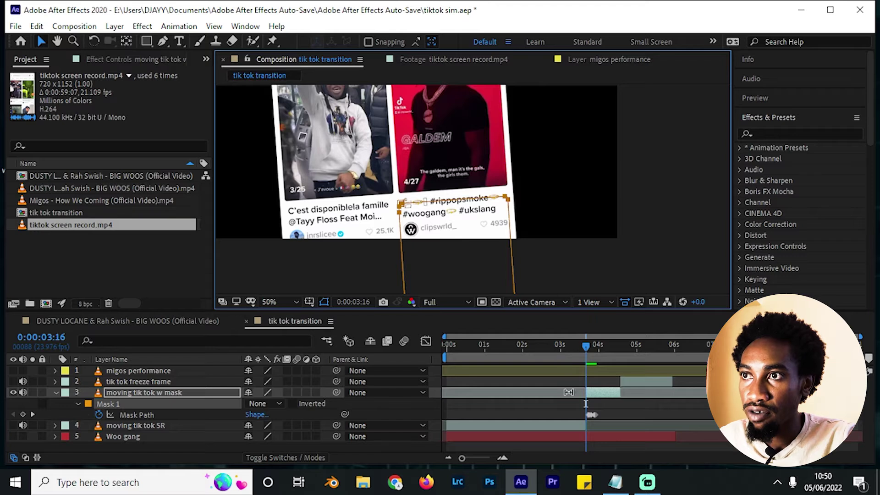
drag(506, 198, 511, 248)
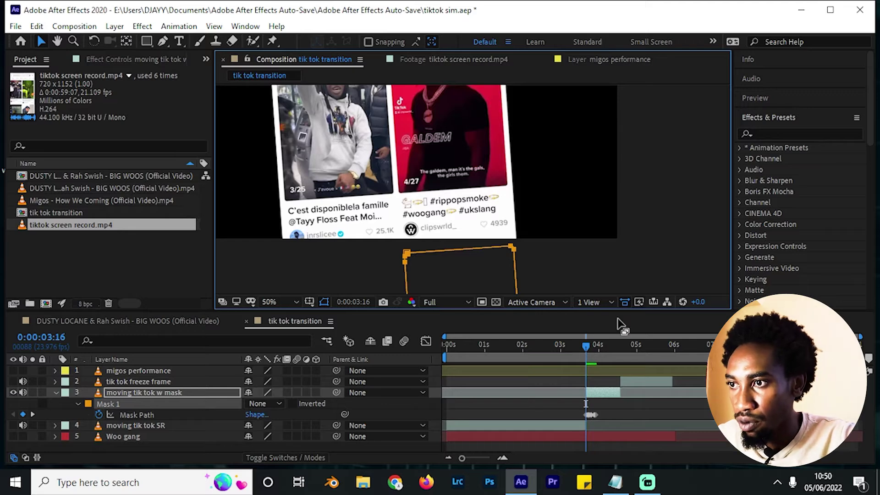
At 0:00:04:00, move the whole mask path up to fit the shop thumbnail's top and side edges
key(space)
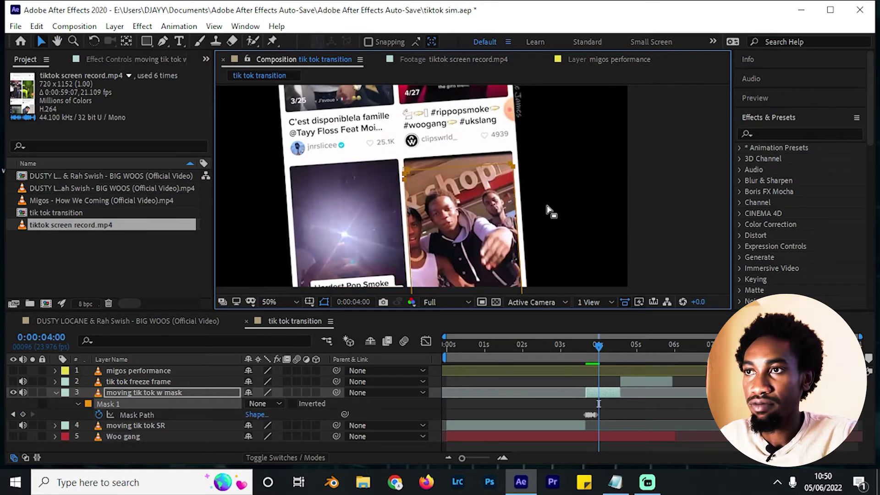
drag(550, 211, 543, 187)
drag(504, 141, 504, 130)
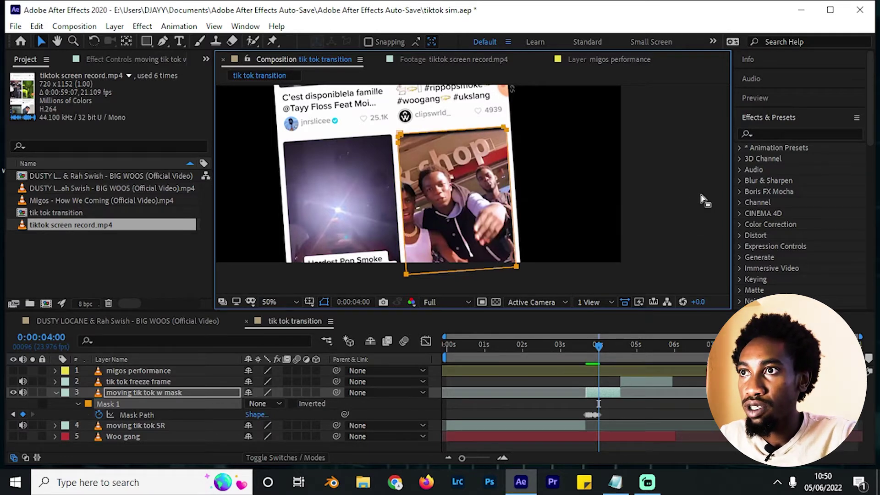
At 0:00:04:02, nudge the mask up onto the thumbnail and lower its bottom edge further below the composition frame
key(Page_Down)
key(Page_Down)
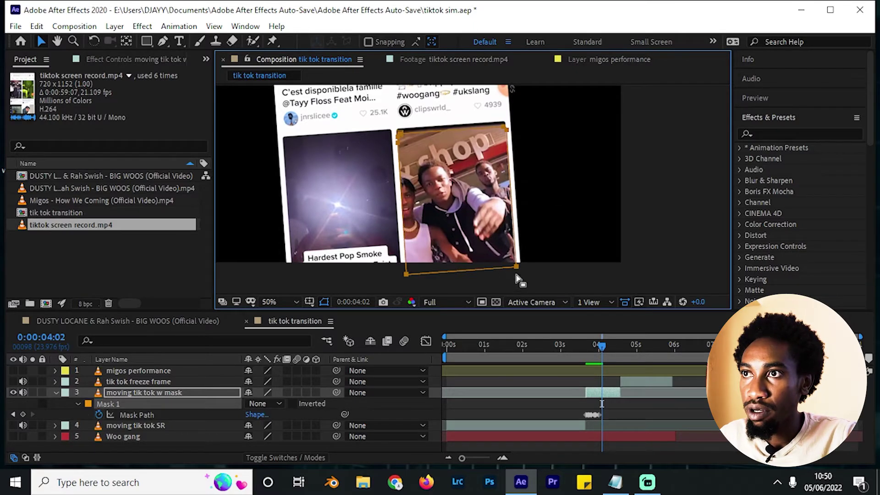
drag(516, 271, 514, 266)
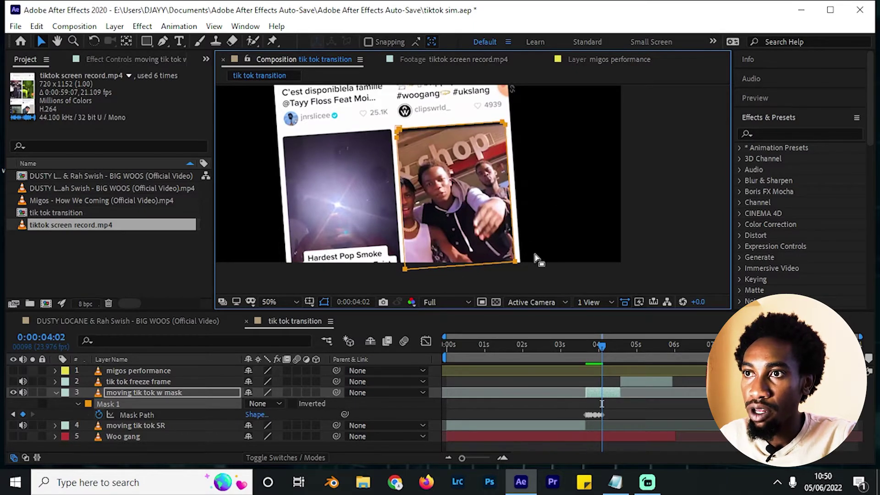
drag(557, 242, 394, 298)
drag(516, 262, 517, 275)
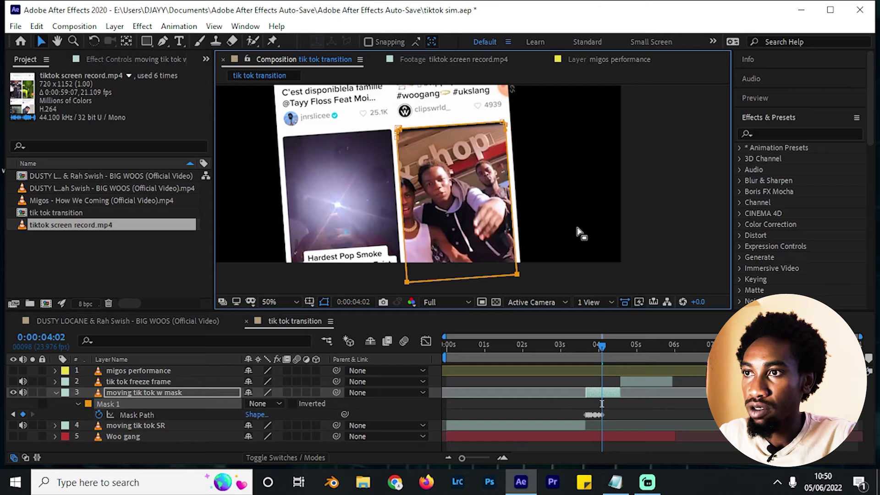
Find the last frame before the thumbnail moves again and add a Mask Path keyframe there, at 0:00:04:06
key(Page_Down)
key(Page_Down)
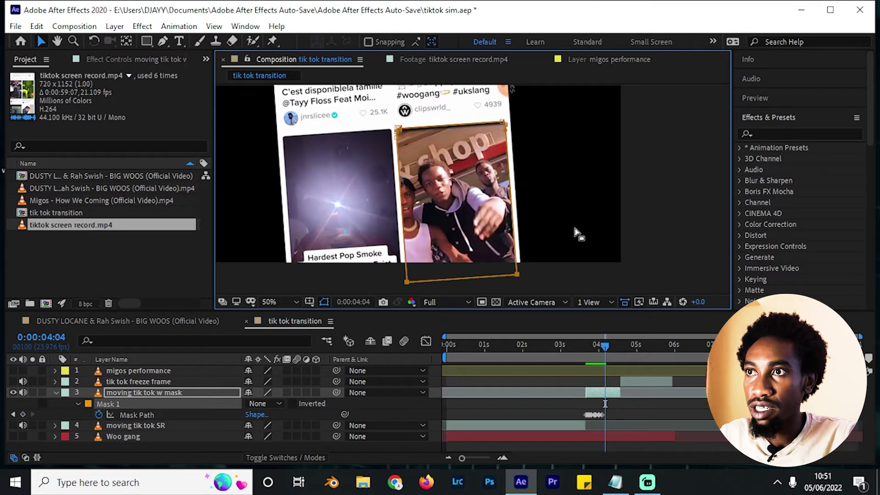
key(Page_Down)
key(Page_Down)
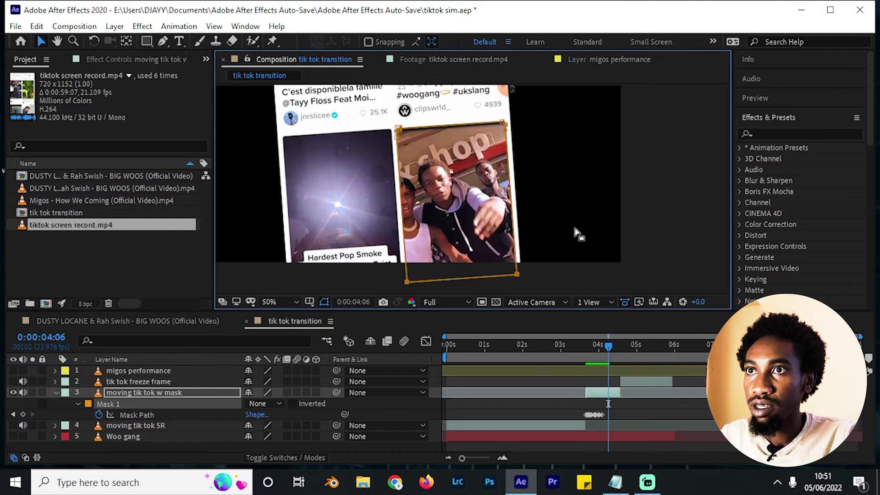
key(Page_Down)
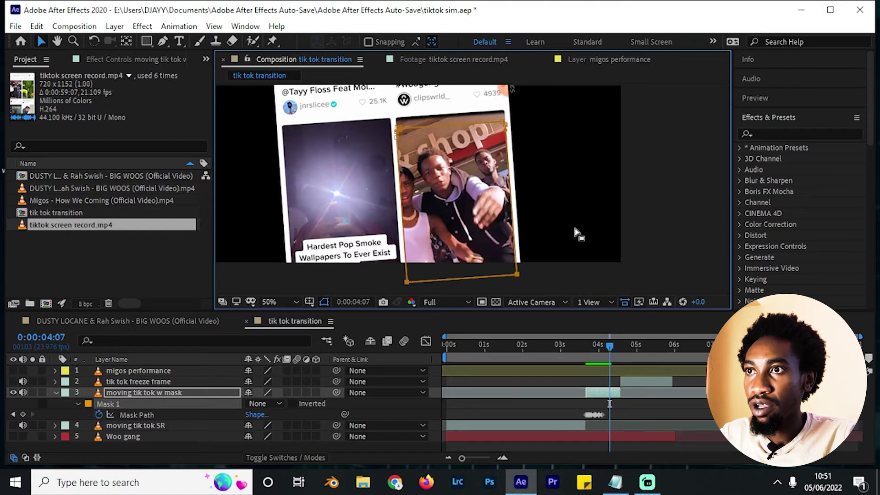
key(Page_Up)
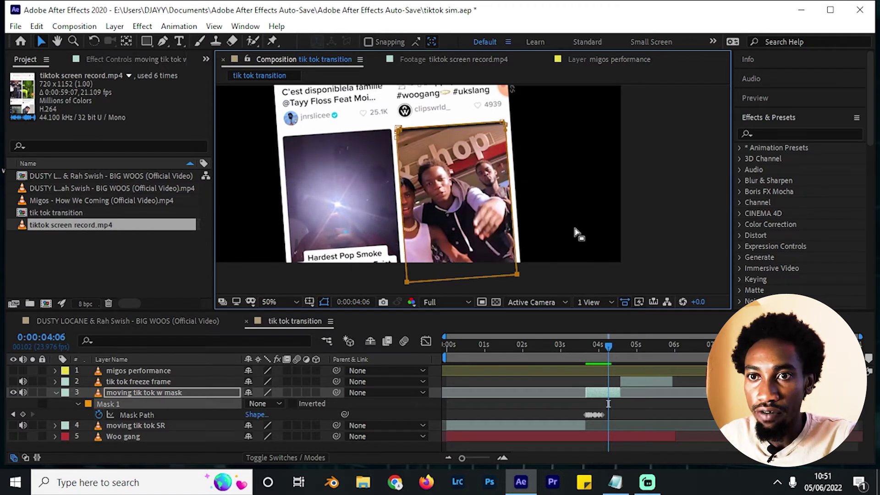
click(23, 414)
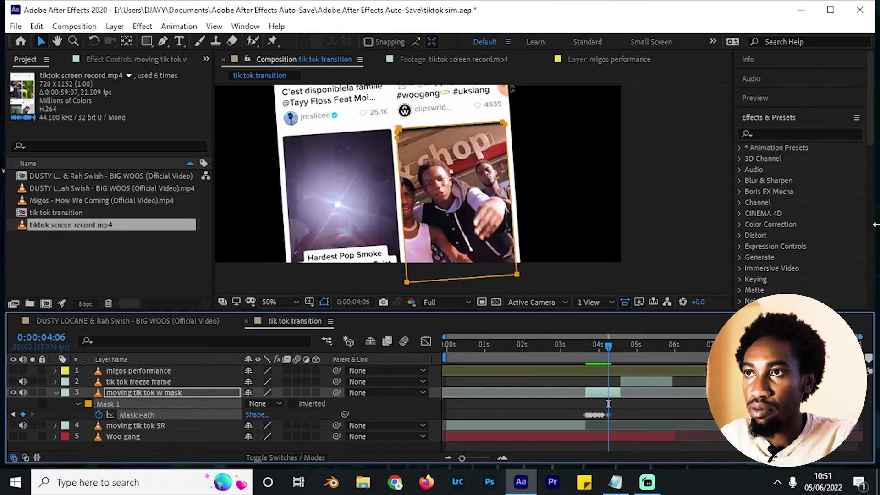
At 0:00:04:07, move the whole mask path up to match the thumbnail's new position
key(Page_Down)
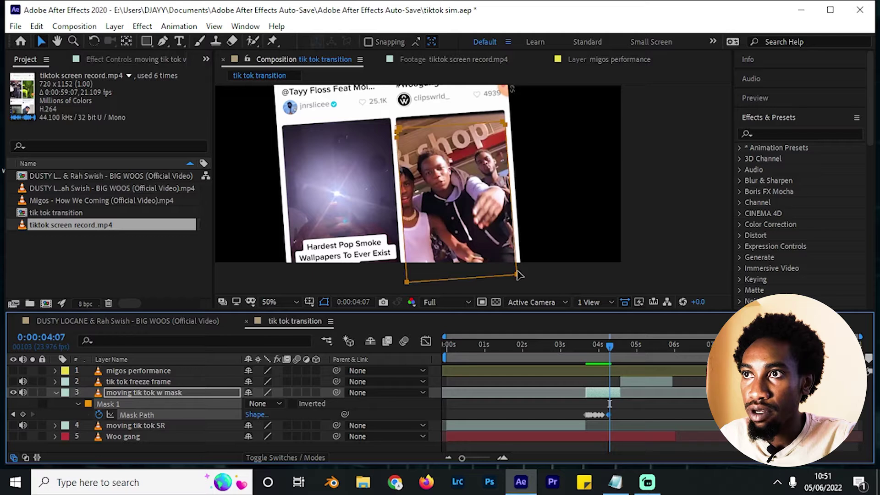
click(534, 129)
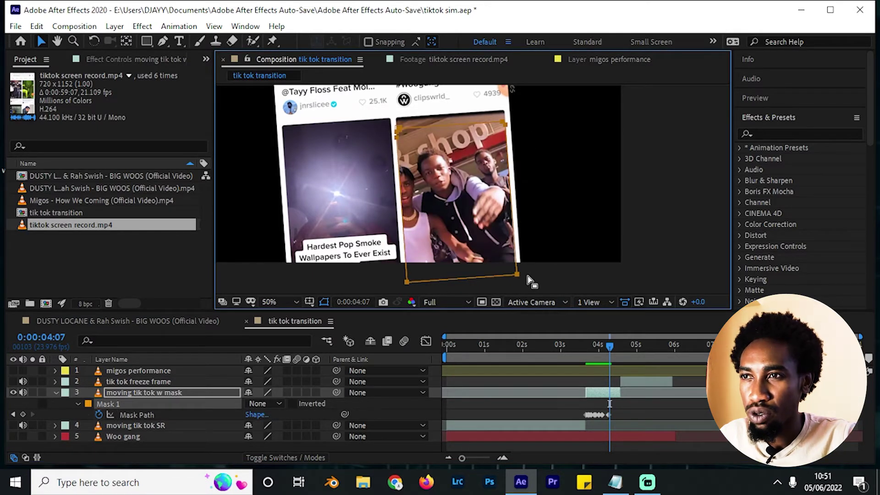
drag(514, 276, 479, 294)
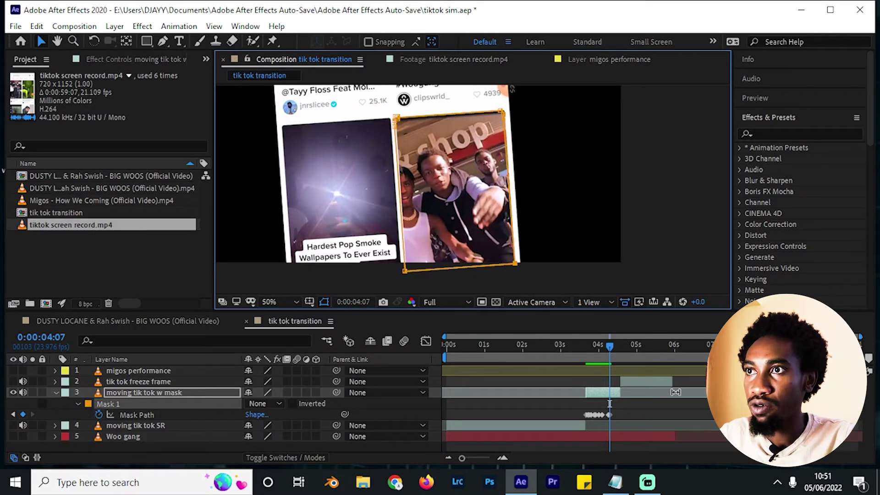
At 0:00:04:09, move the mask up onto the thumbnail and extend its bottom corners down to the thumbnail's lower edge
key(space)
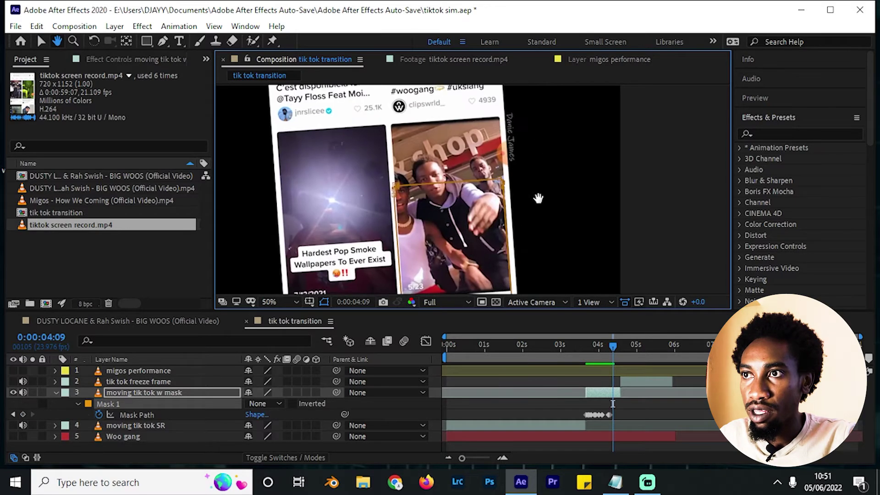
key(v)
drag(500, 186, 498, 157)
key(ctrl+z)
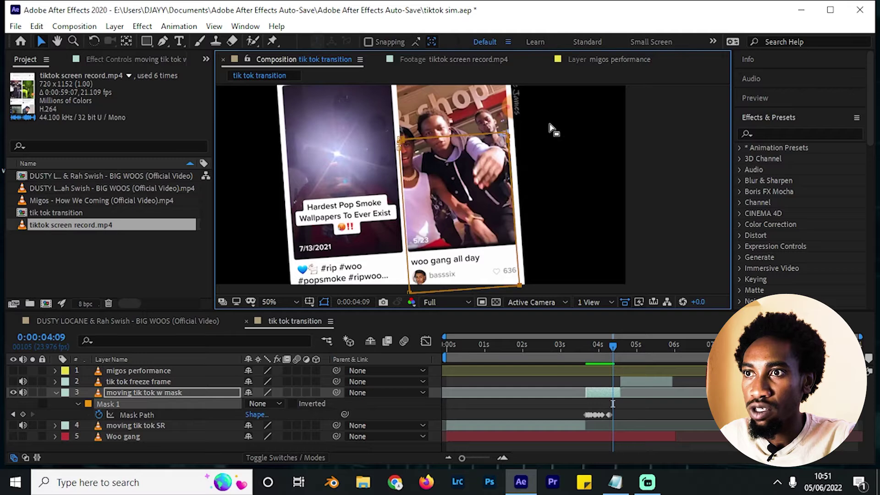
drag(535, 111, 397, 295)
drag(509, 137, 503, 110)
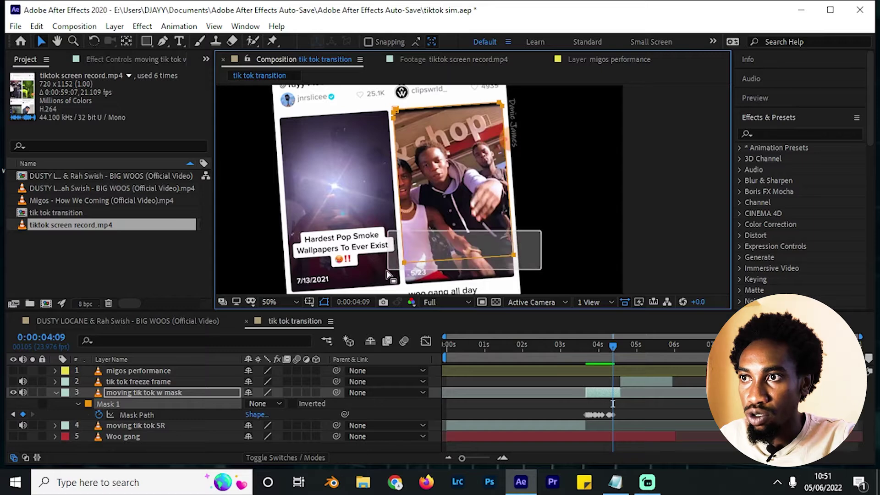
scroll(563, 169, down, 4)
scroll(509, 202, up, 1)
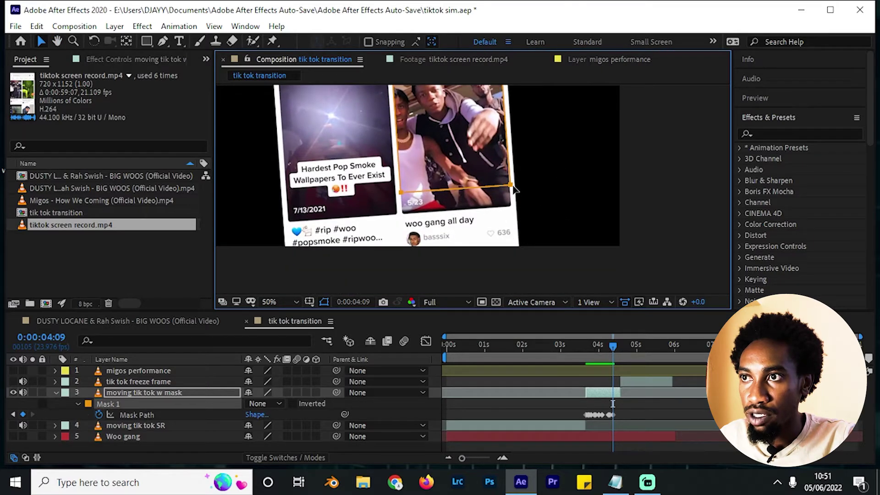
drag(513, 188, 514, 209)
At 0:00:04:11, move the whole mask path up so it frames the shop thumbnail
key(Page_Down)
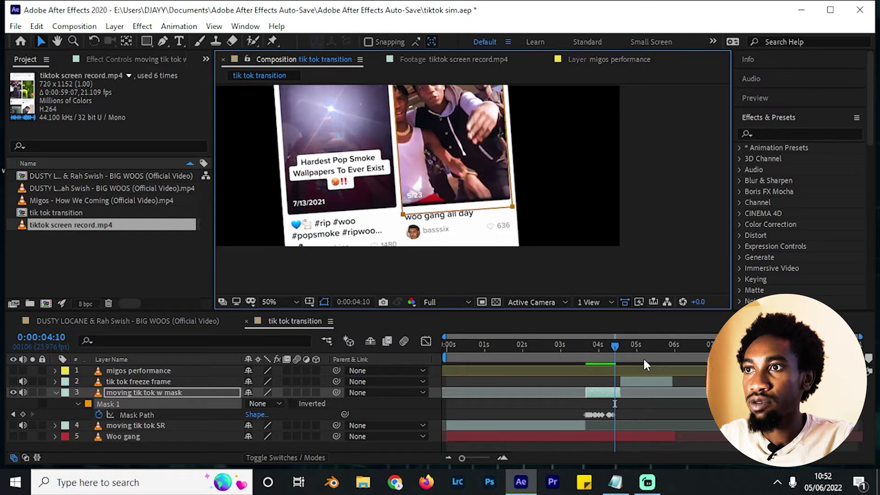
key(Page_Down)
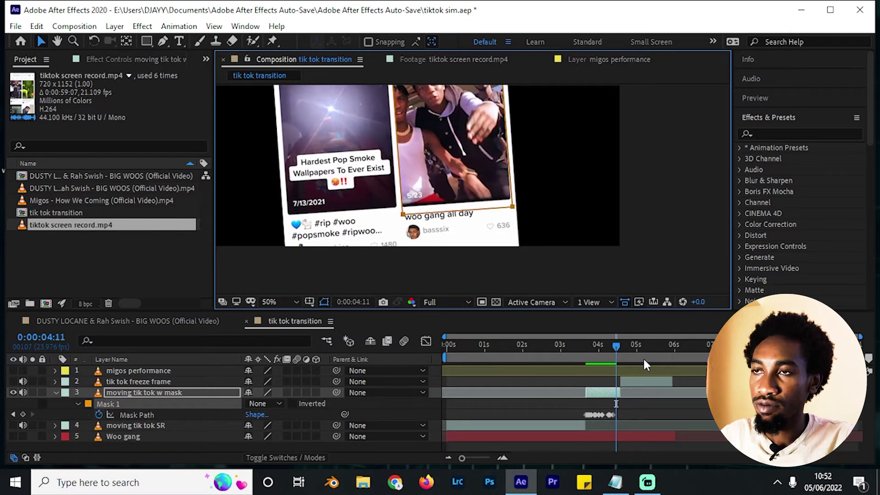
scroll(405, 214, down, 2)
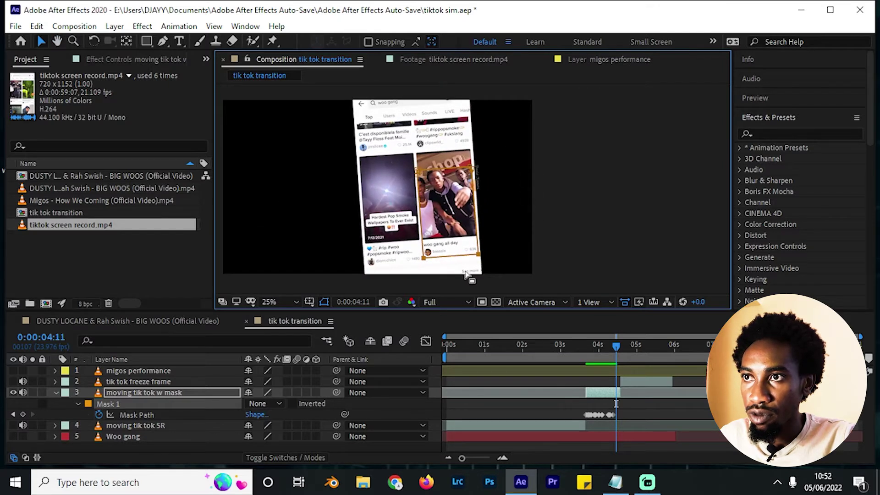
drag(473, 171, 471, 153)
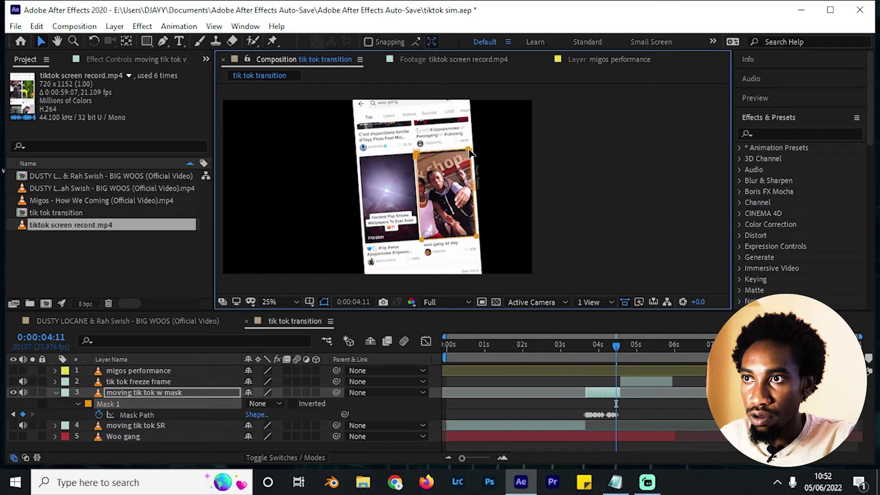
At 0:00:04:12, move the mask's bottom and top edges up to match the shop thumbnail
scroll(492, 228, up, 2)
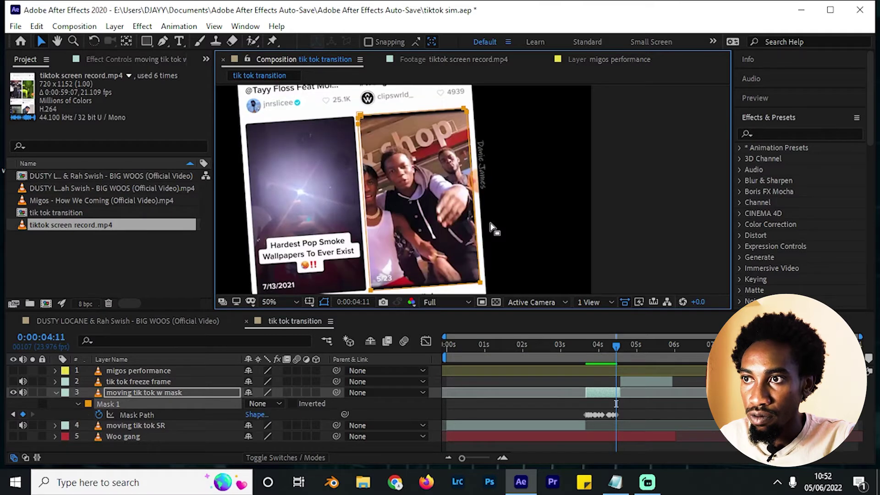
key(Page_Down)
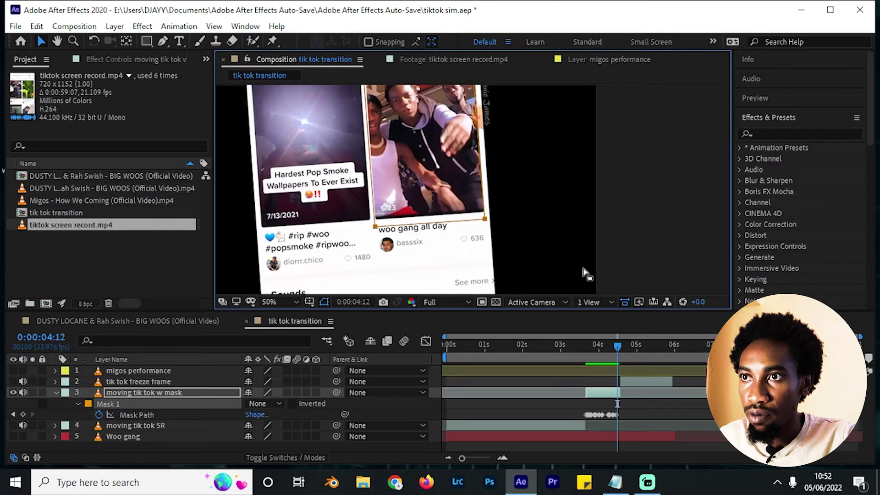
drag(487, 224, 485, 221)
drag(493, 98, 510, 201)
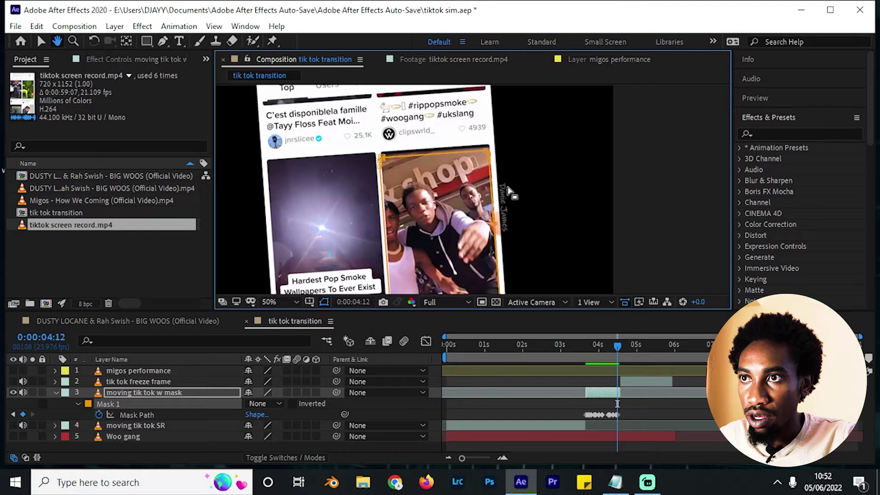
key(v)
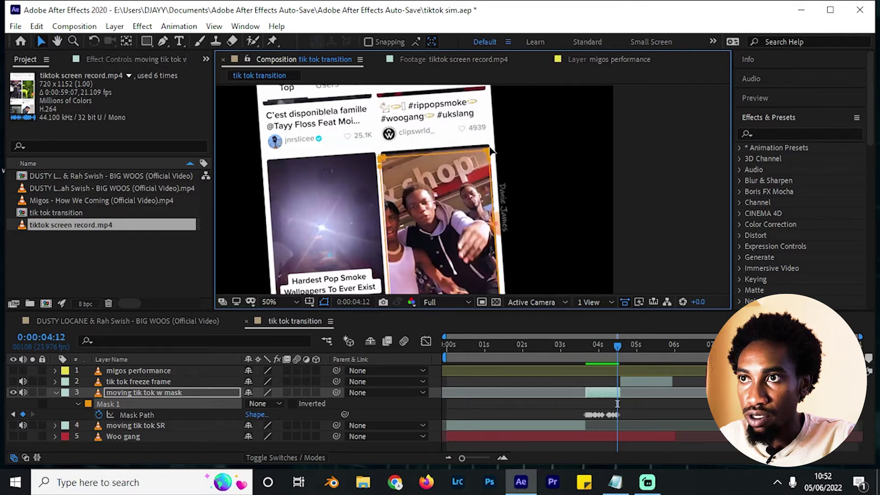
drag(489, 157, 490, 148)
key(comma)
At 0:00:04:13, move the mask's top and bottom corners up onto the edges of the shop thumbnail
key(Page_Down)
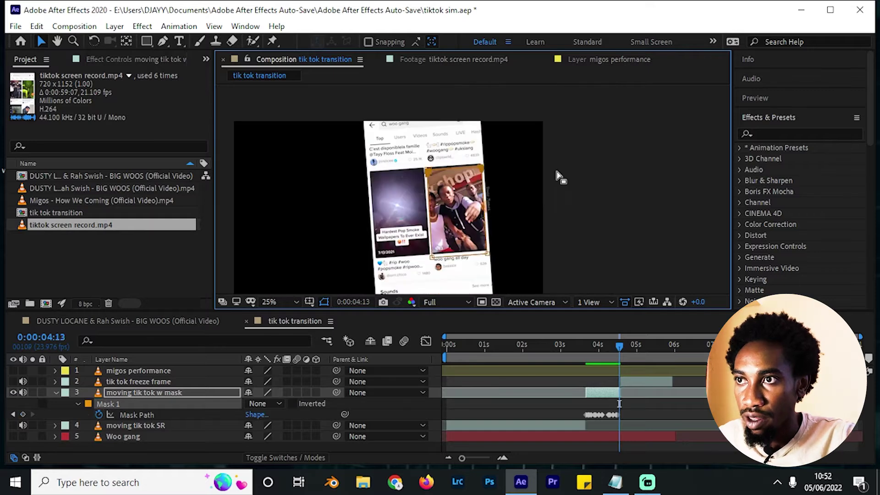
key(period)
scroll(494, 165, down, 2)
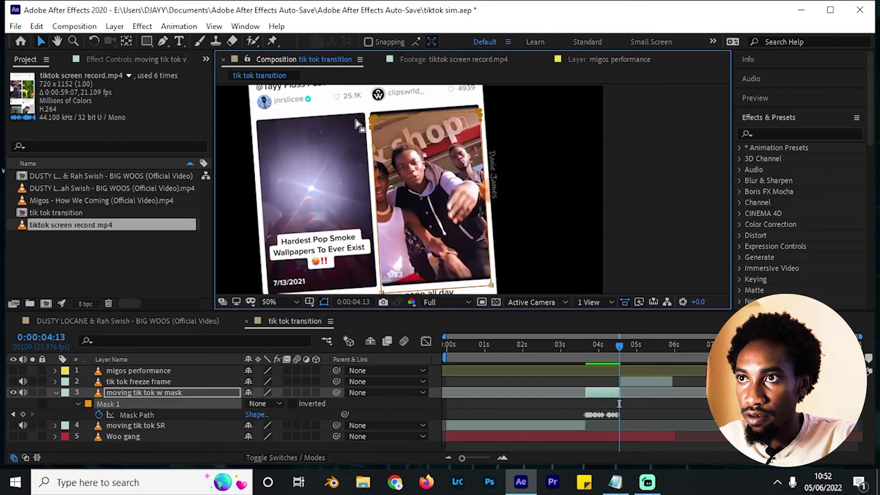
drag(481, 118, 479, 111)
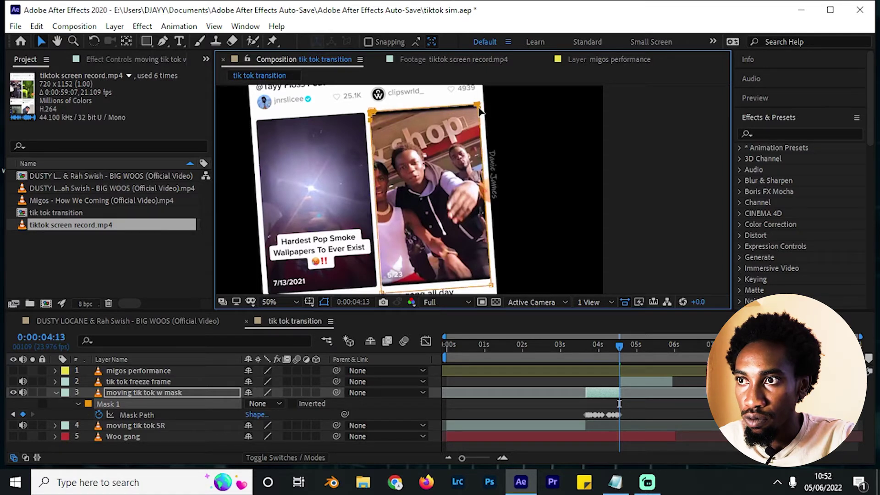
scroll(563, 213, down, 2)
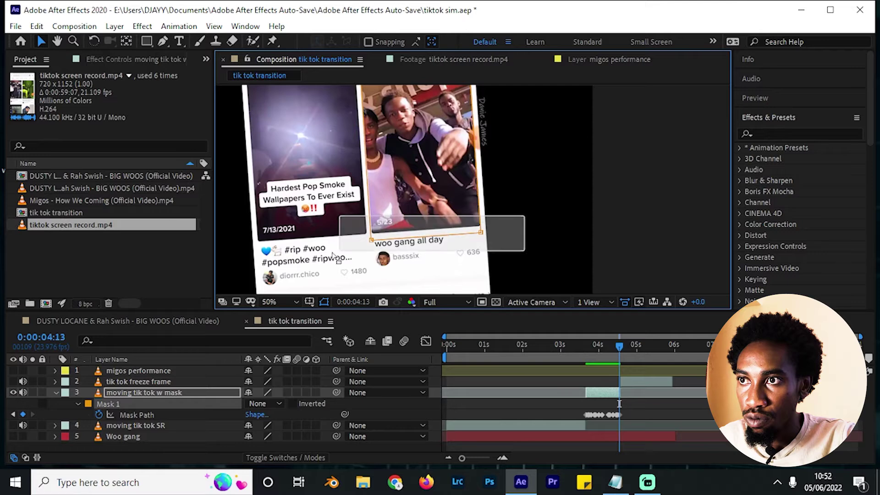
drag(477, 232, 480, 224)
key(comma)
key(comma)
Go to 0:00:04:10 and select the top corner points of the mask around the shop thumbnail
click(613, 362)
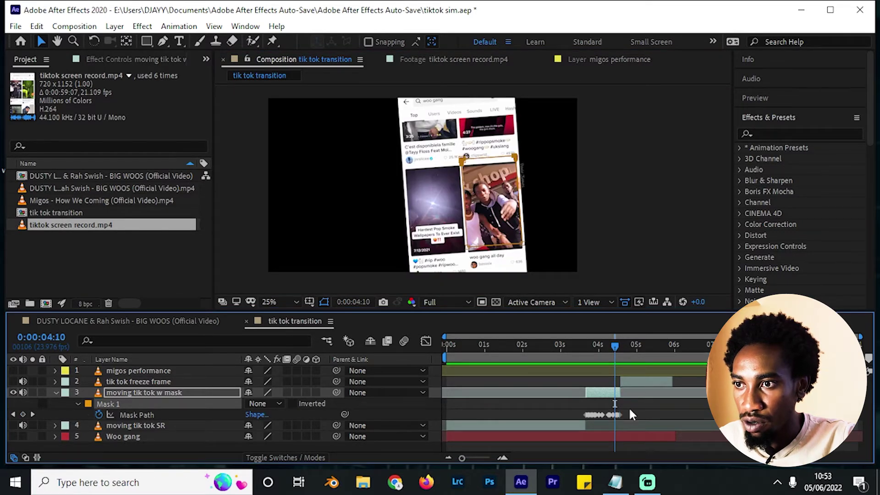
drag(467, 456, 479, 458)
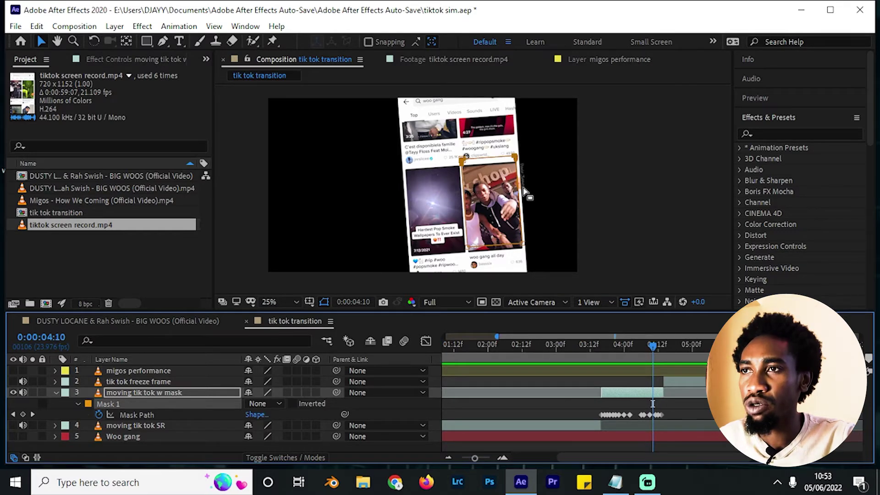
drag(534, 137, 459, 185)
scroll(459, 184, up, 3)
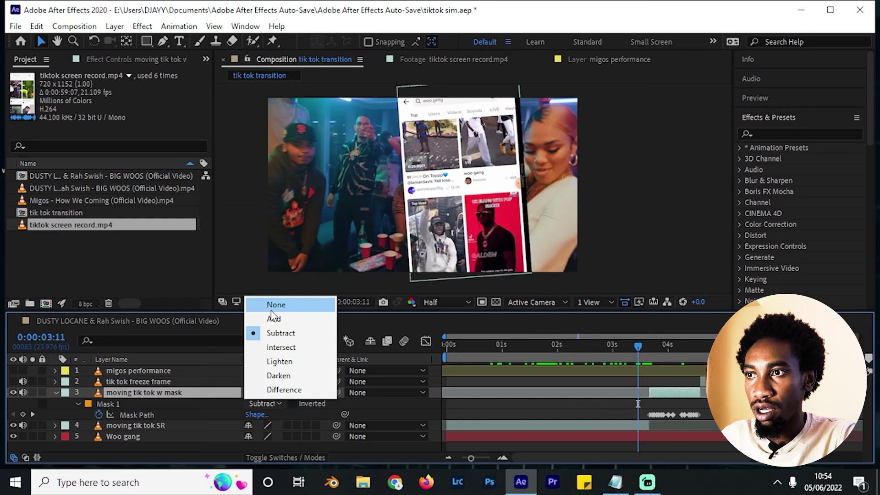
Set Mask 1 of the moving tik tok w mask layer to Subtract and scrub to 0:00:04:12 to check the cut-out
click(604, 347)
drag(605, 346, 661, 366)
click(265, 403)
click(275, 332)
drag(620, 356, 695, 379)
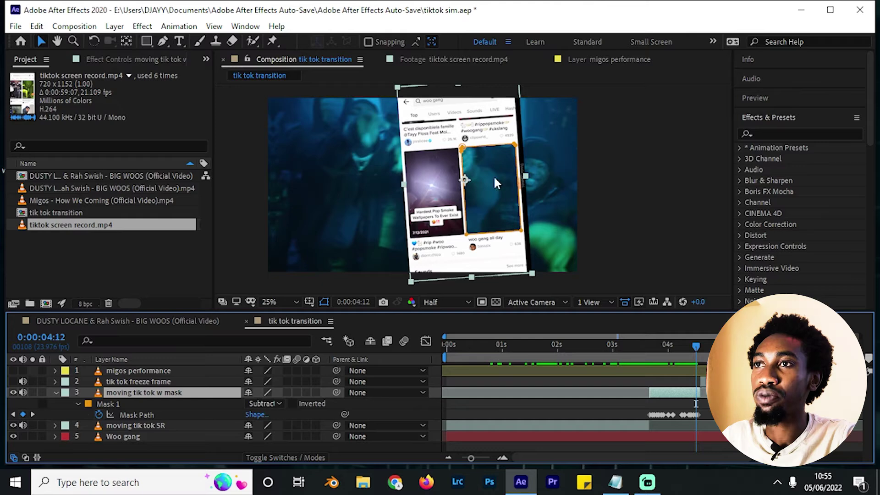
Move to 0:00:04:23 and make the tik tok freeze frame layer visible
drag(698, 359, 722, 366)
click(137, 381)
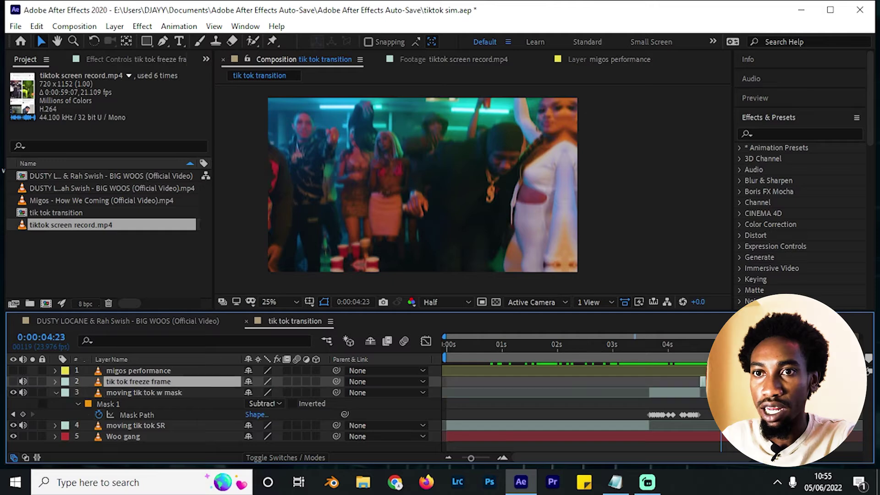
click(13, 381)
Scrub the composition from near its start to 0:00:04:01 and check how the masked phone reveals the Woo gang layer
click(468, 354)
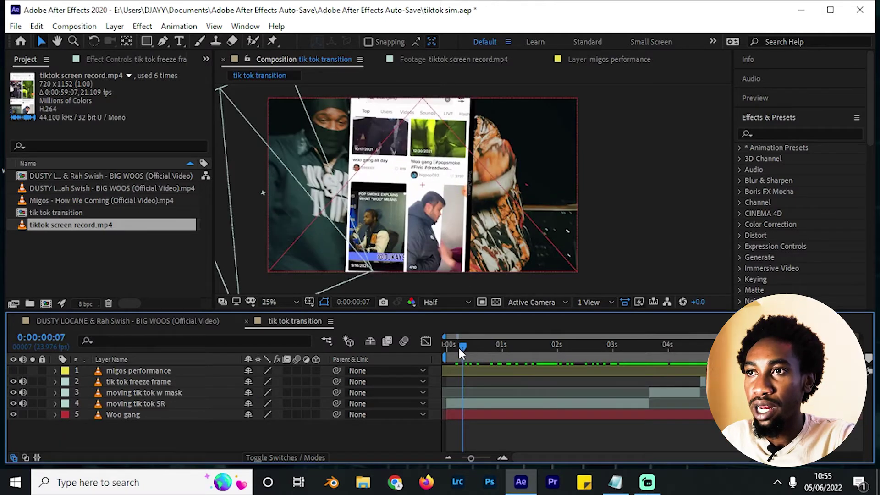
drag(469, 346, 648, 377)
click(676, 392)
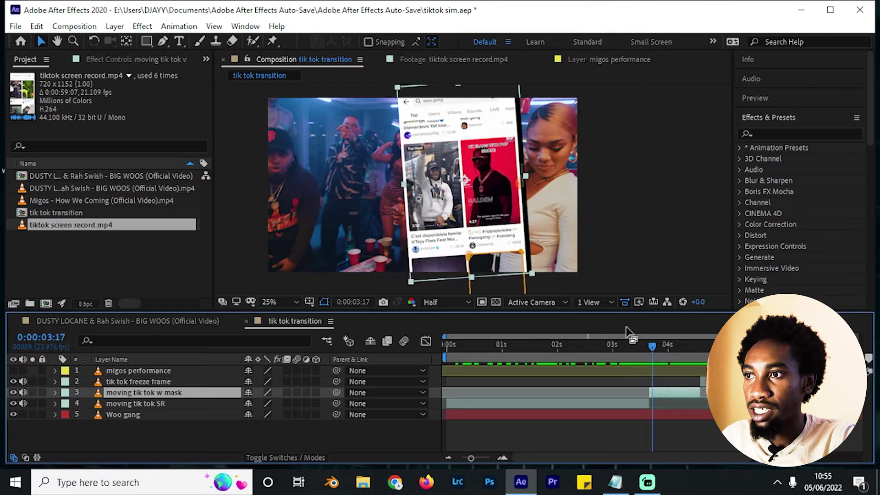
click(656, 354)
drag(656, 353, 667, 355)
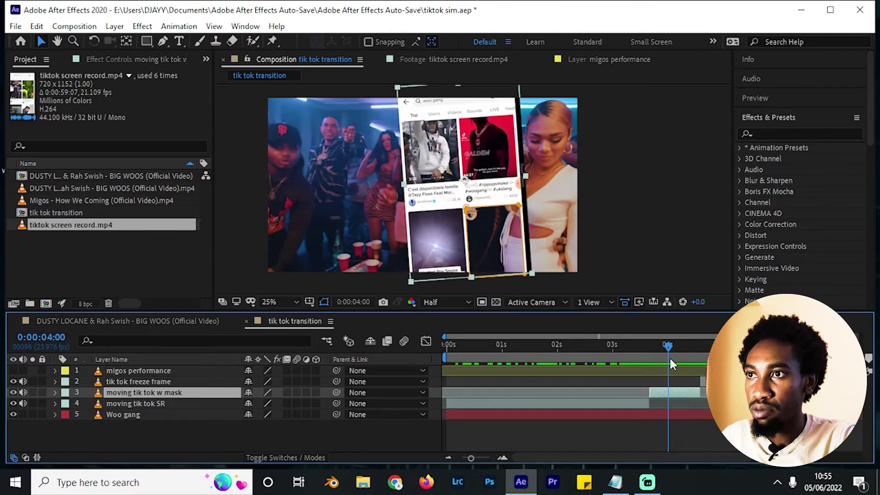
click(671, 414)
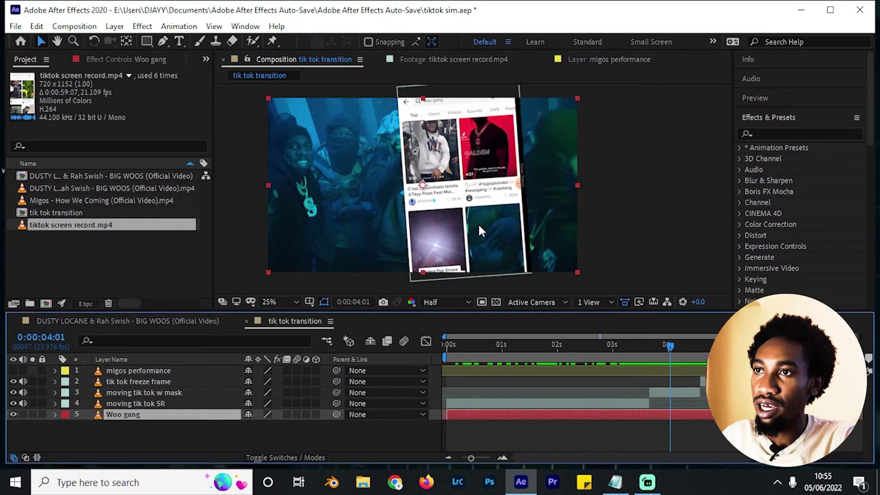
Select the tik tok freeze frame layer and place the playhead at 0:00:04:15
click(702, 381)
key(i)
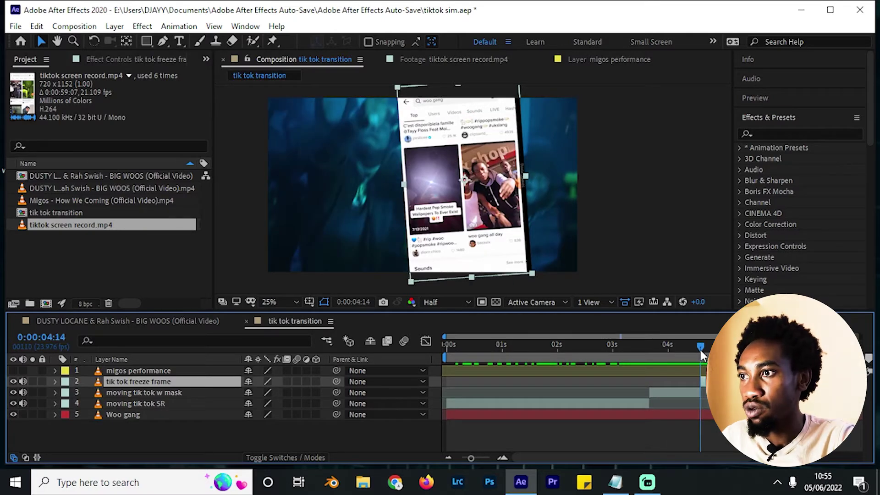
key(Page_Down)
drag(663, 357, 704, 360)
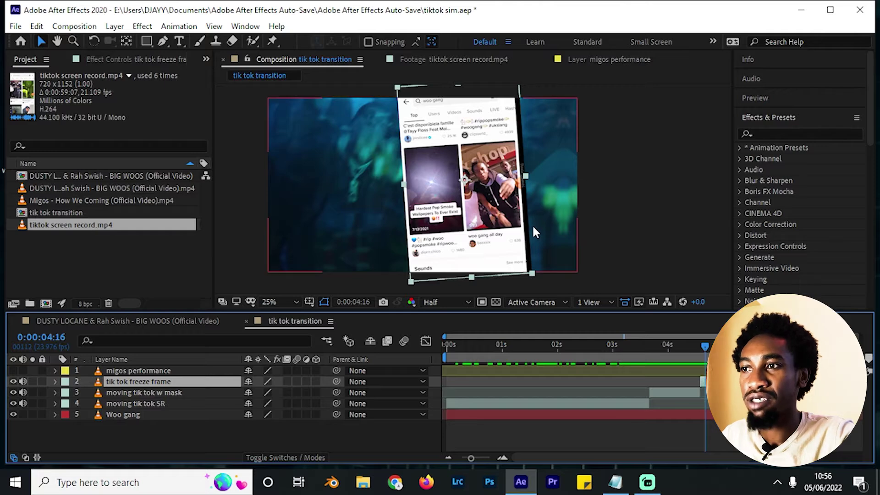
key(Page_Up)
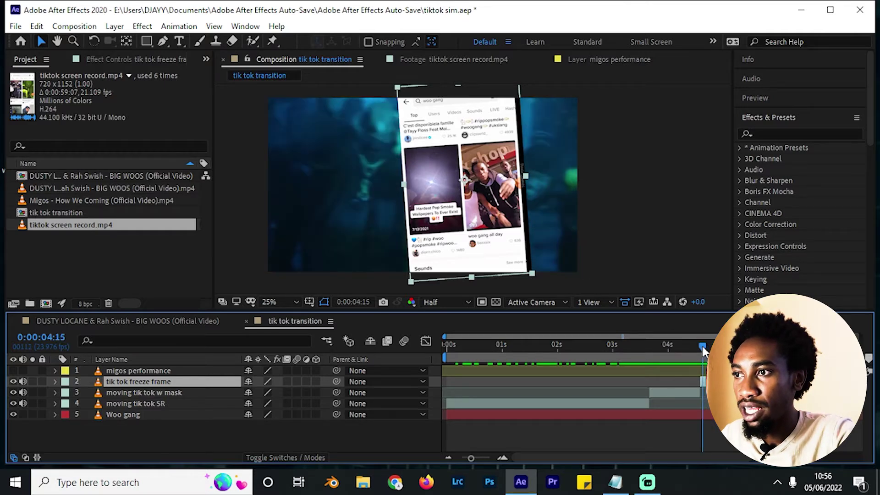
At Full preview resolution, trace a closed Pen mask with rounded corners around the shop thumbnail on the freeze frame layer
click(163, 39)
scroll(379, 105, up, 4)
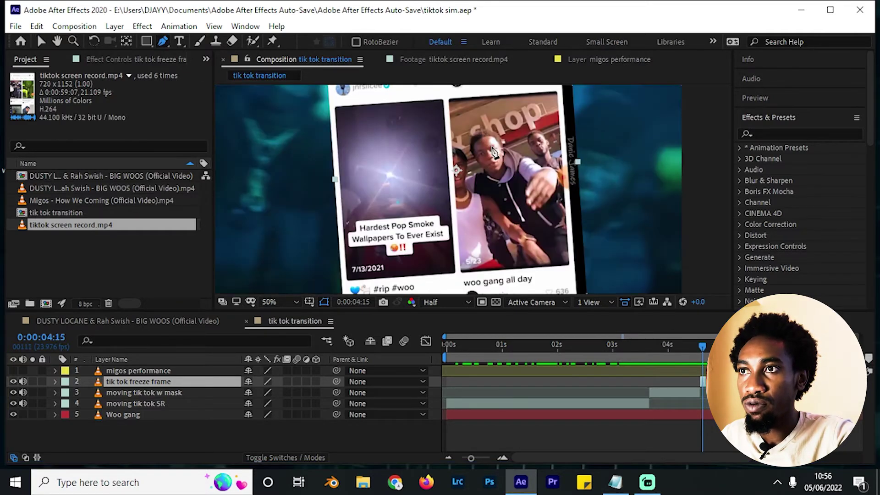
drag(379, 105, 403, 174)
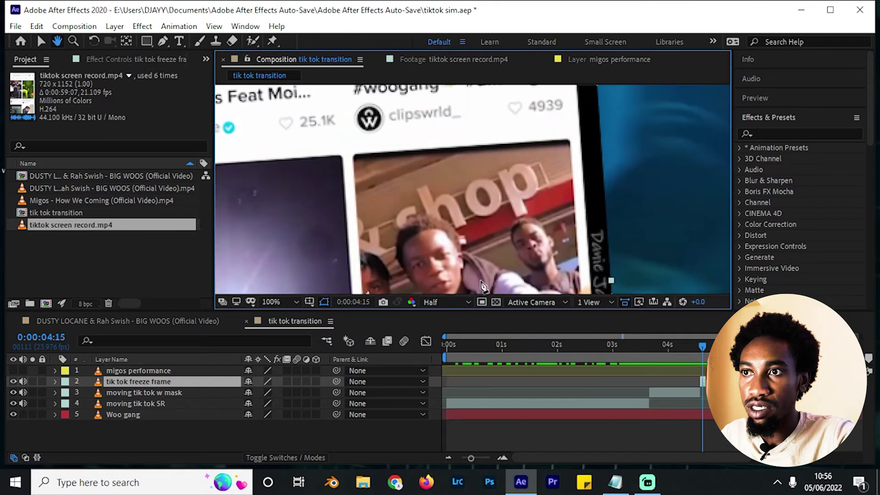
click(451, 302)
click(455, 333)
key(h)
drag(355, 186, 394, 206)
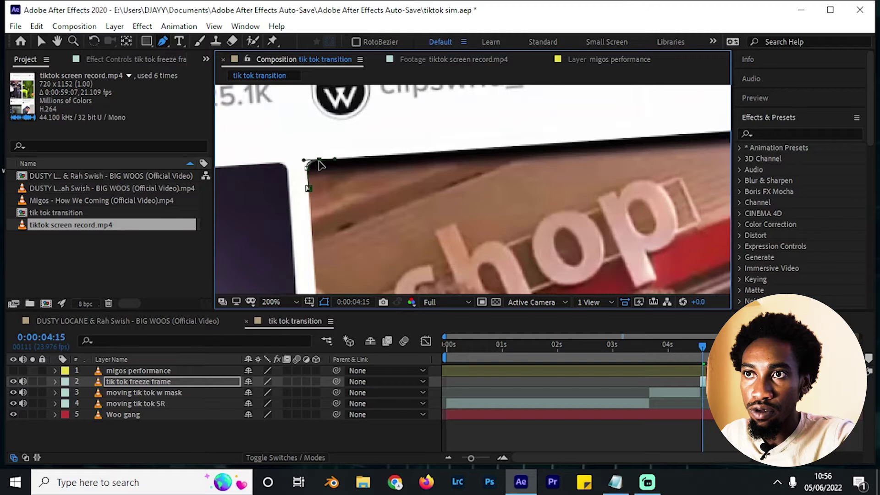
scroll(511, 177, right, 5)
drag(519, 174, 275, 185)
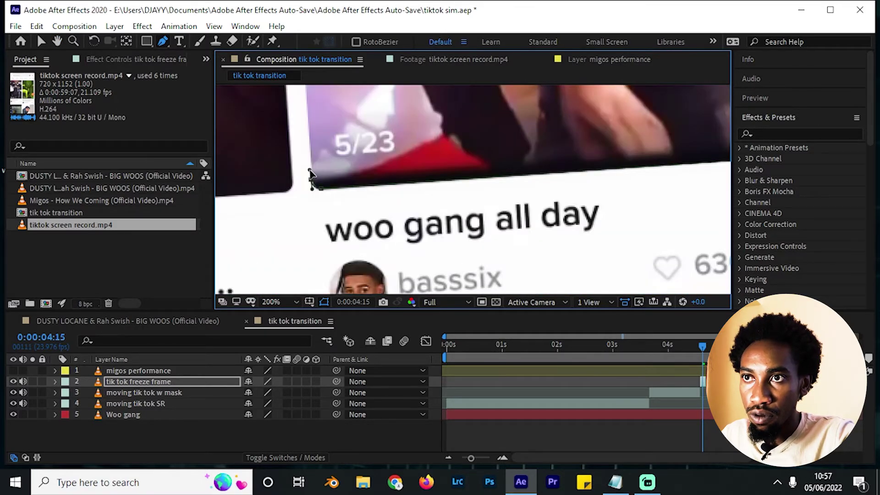
scroll(399, 211, down, 6)
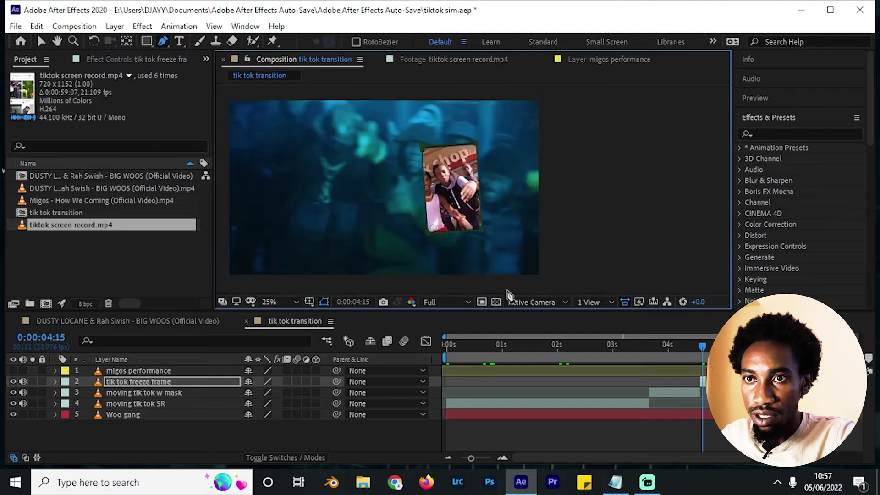
Reveal the freeze frame layer's mask, try the Inverted option, and set the mask mode to Subtract instead
key(m)
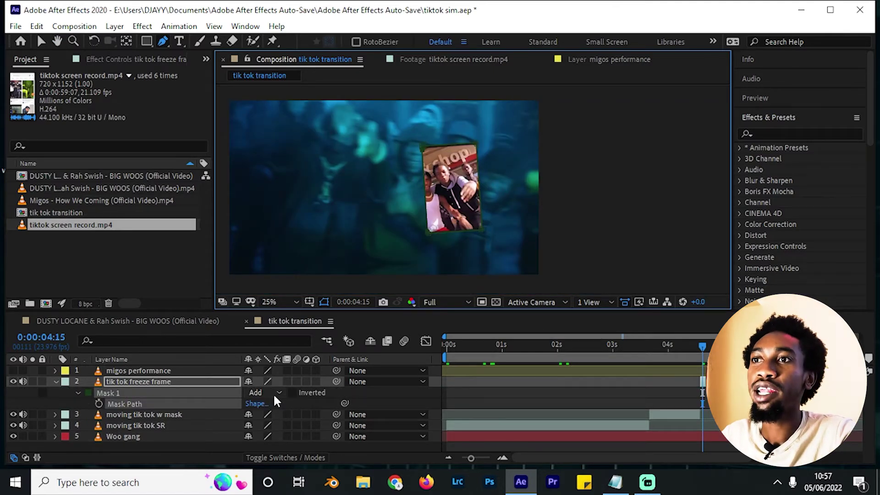
click(293, 392)
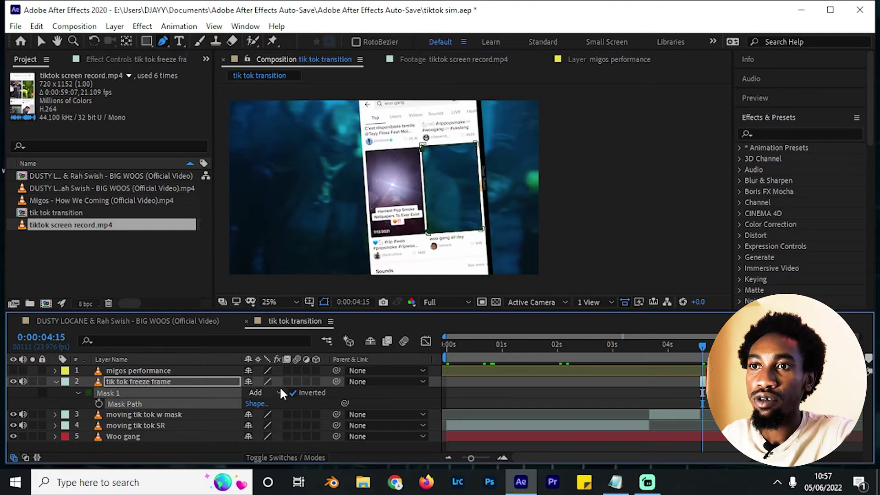
click(292, 392)
click(278, 392)
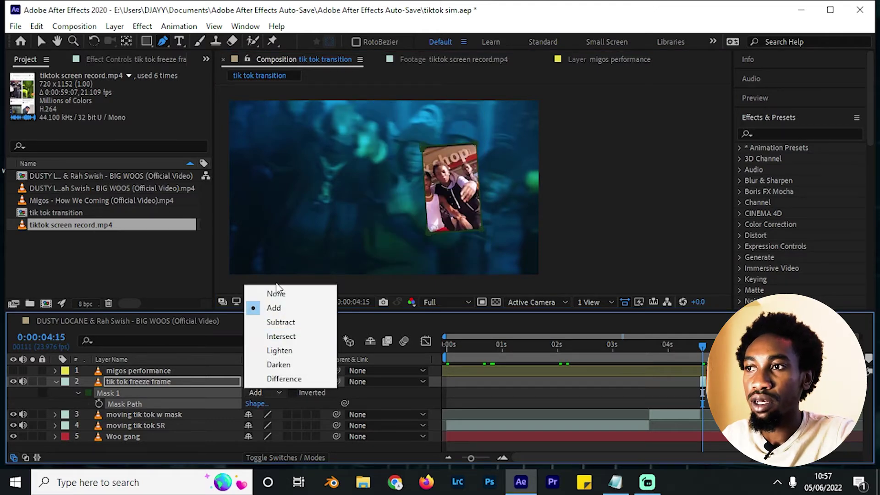
click(281, 322)
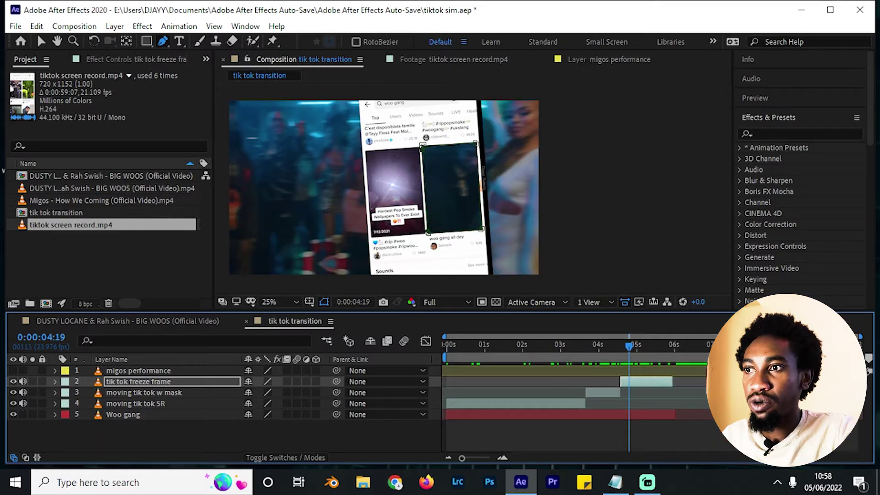
Turn on the migos performance layer and place it between the moving tik tok SR and Woo gang layers
mouse_move(604, 346)
mouse_down()
mouse_move(555, 348)
mouse_move(603, 358)
mouse_up()
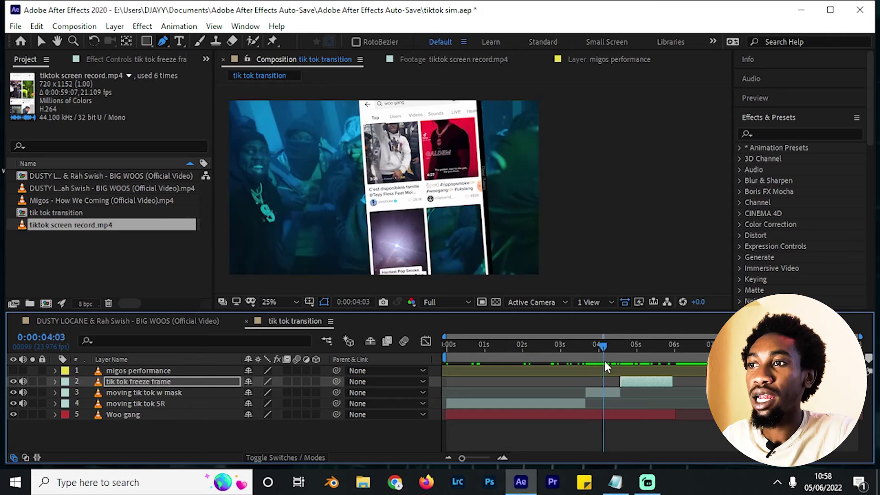
click(133, 370)
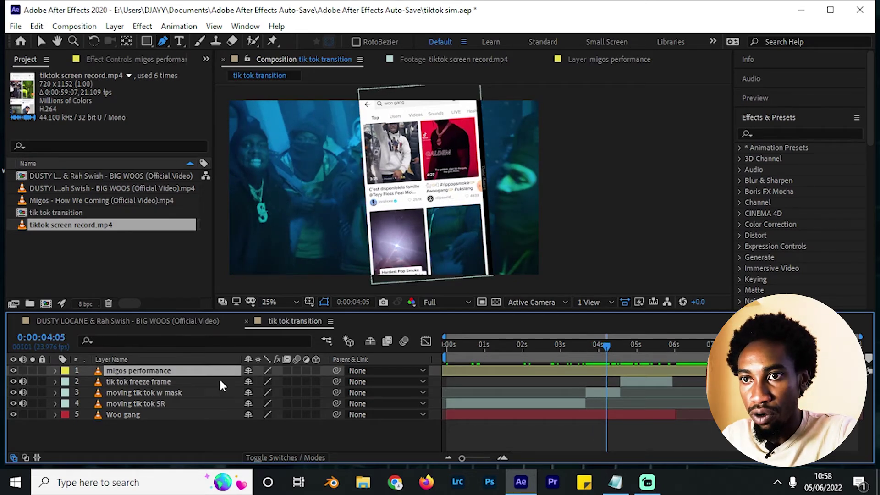
drag(204, 371, 208, 406)
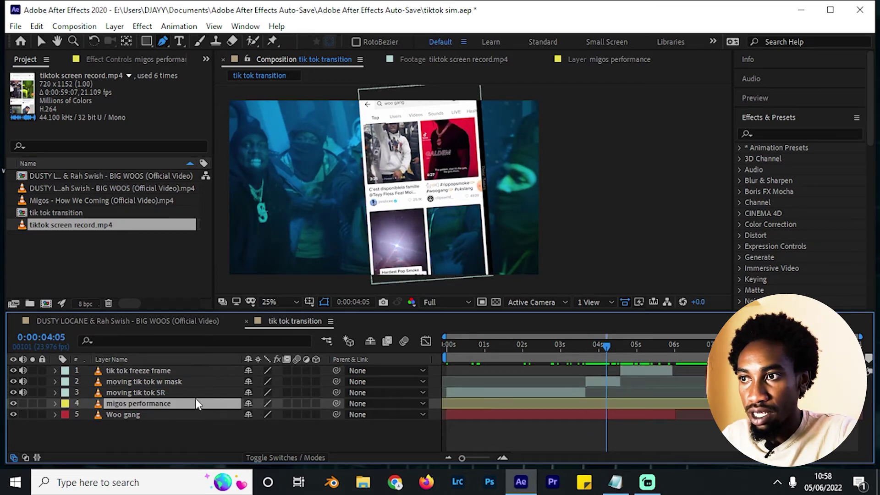
Extend the start of the migos performance layer back to where the moving tik tok w mask layer begins
click(167, 413)
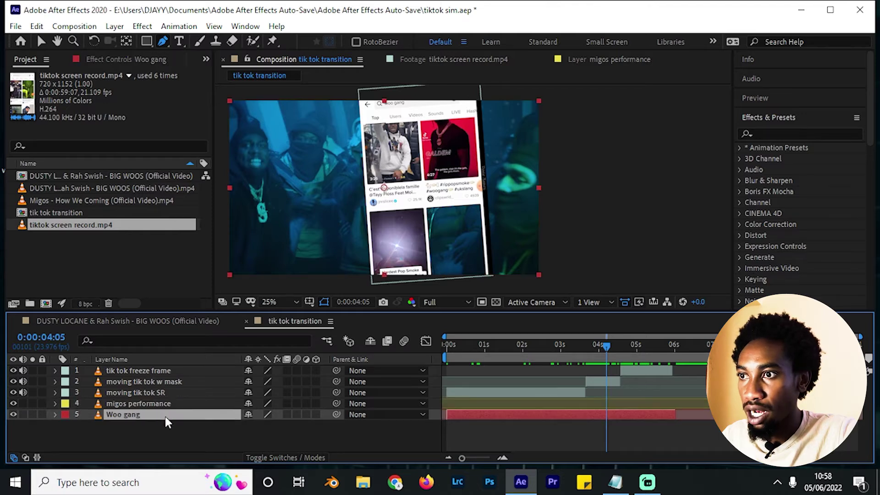
click(45, 38)
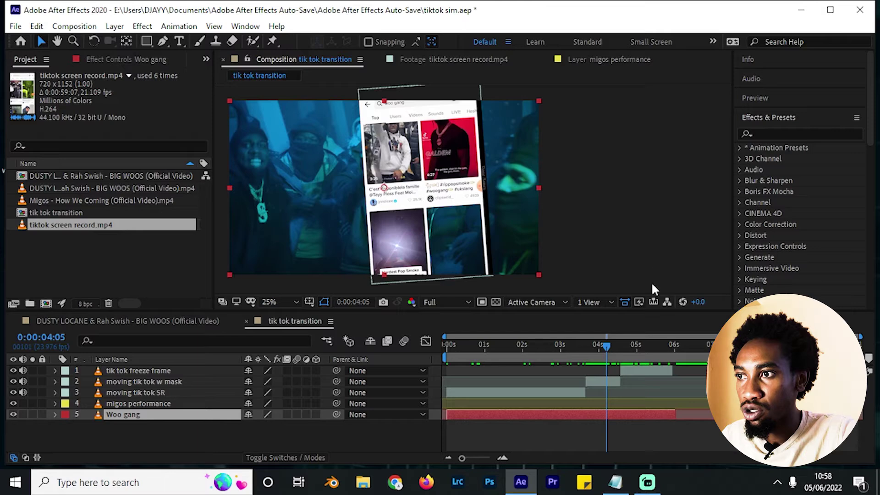
key(ctrl+Up)
click(702, 404)
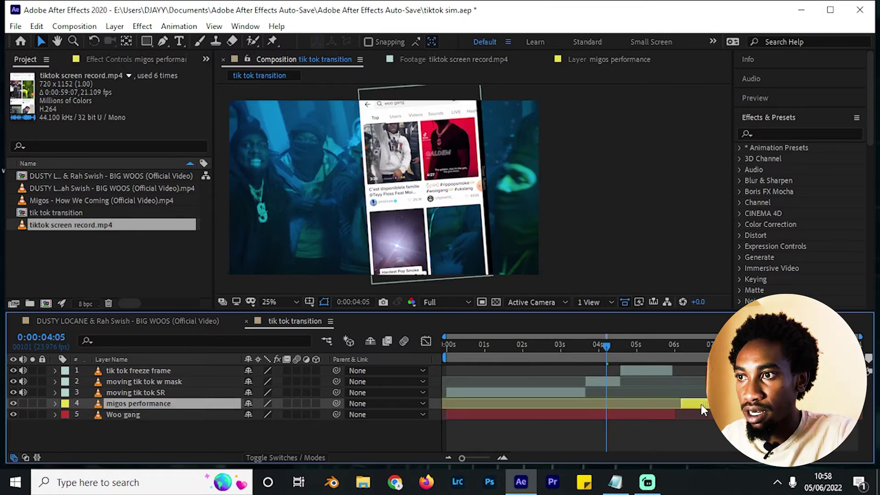
click(584, 351)
mouse_move(585, 351)
mouse_down()
mouse_move(575, 349)
mouse_move(596, 349)
mouse_up()
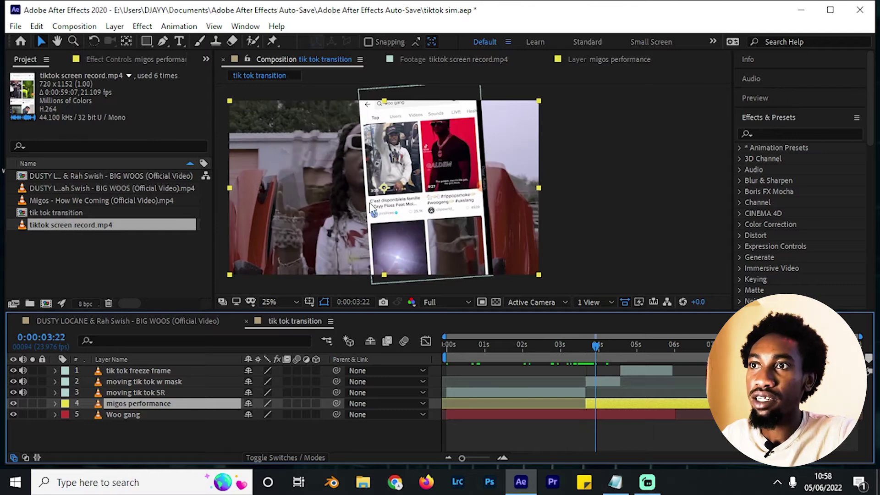
Split the migos performance layer at 0:00:04:14, where the tik tok freeze frame layer begins
click(590, 379)
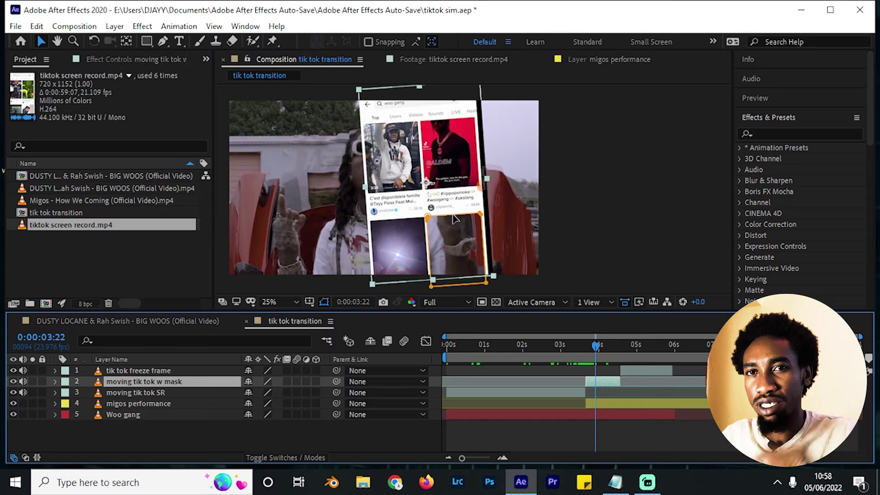
click(576, 348)
drag(594, 361, 621, 361)
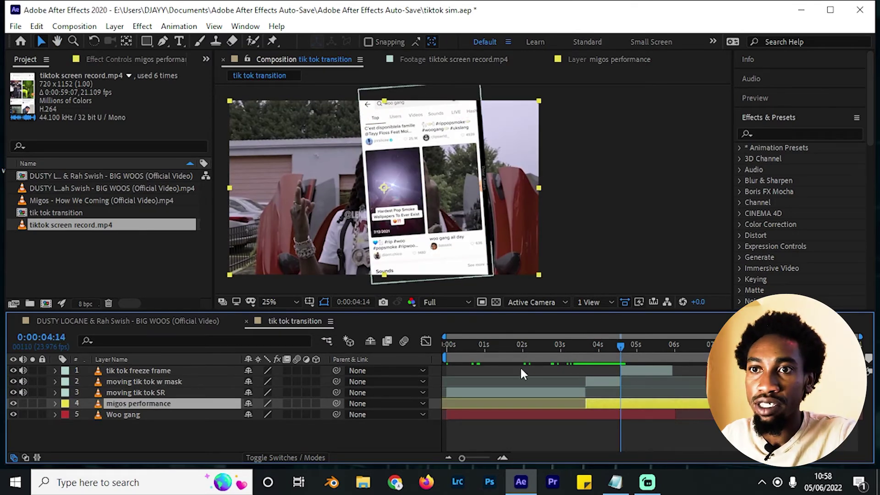
click(138, 371)
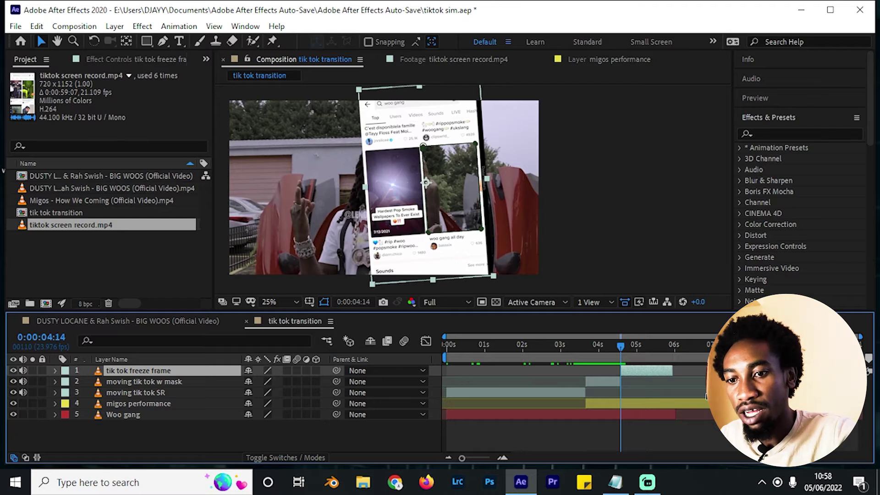
key(ctrl+shift+a)
click(648, 403)
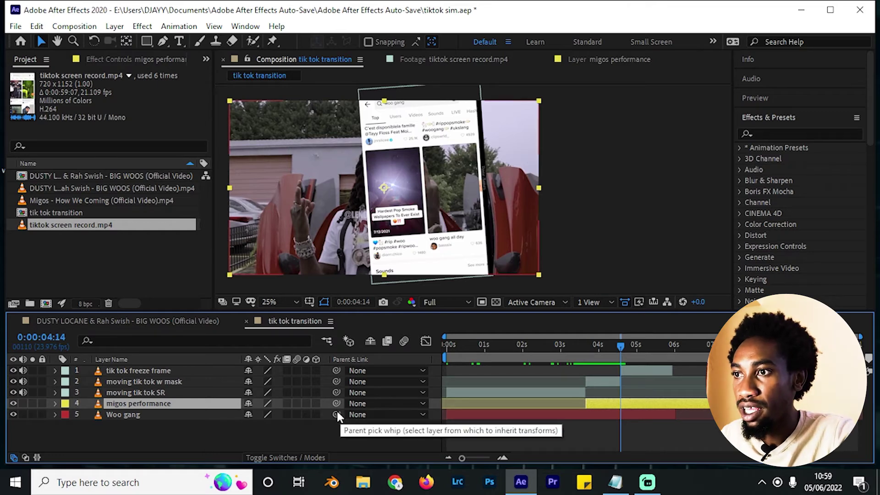
key(ctrl+shift+d)
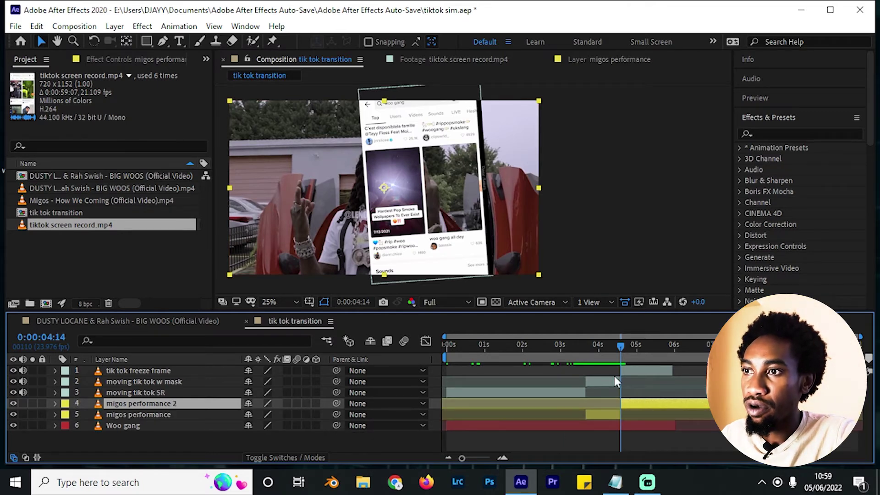
Toggle the visibility of the first migos performance segment to compare the phone shot with and without it over Woo gang
mouse_move(606, 349)
mouse_down()
mouse_move(588, 354)
mouse_move(606, 358)
mouse_up()
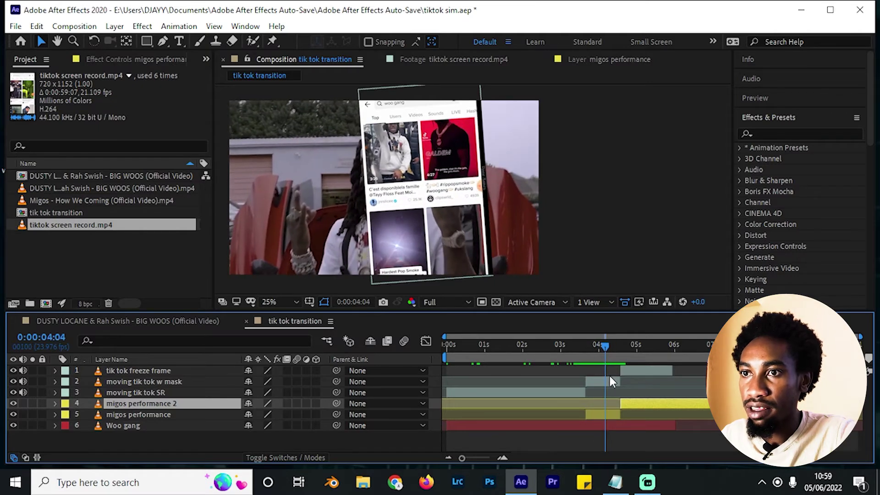
click(612, 383)
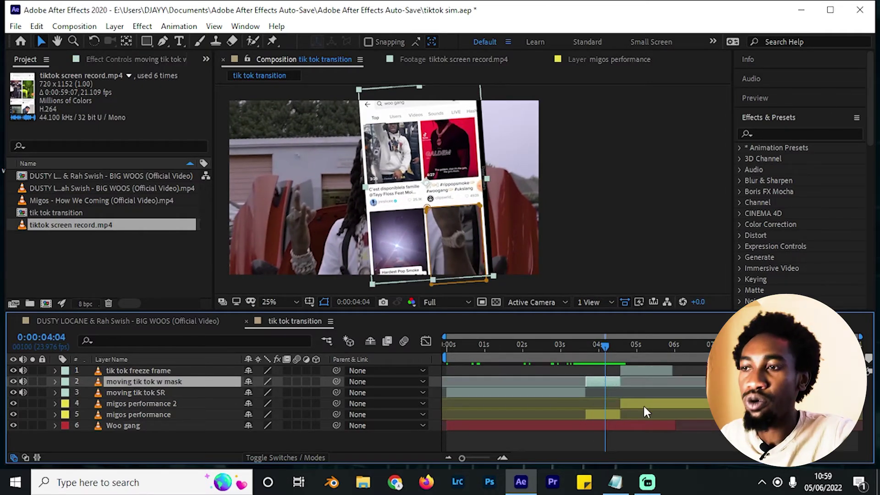
click(604, 414)
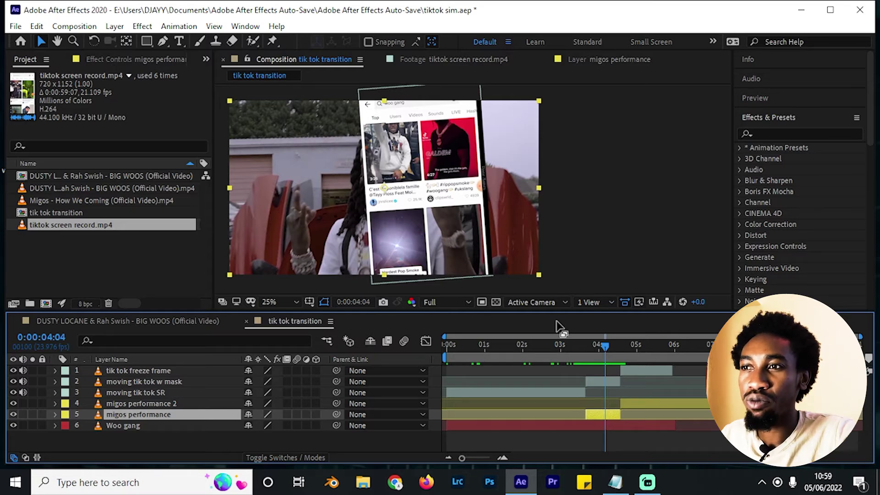
mouse_move(598, 355)
mouse_down()
mouse_move(572, 360)
mouse_move(595, 363)
mouse_up()
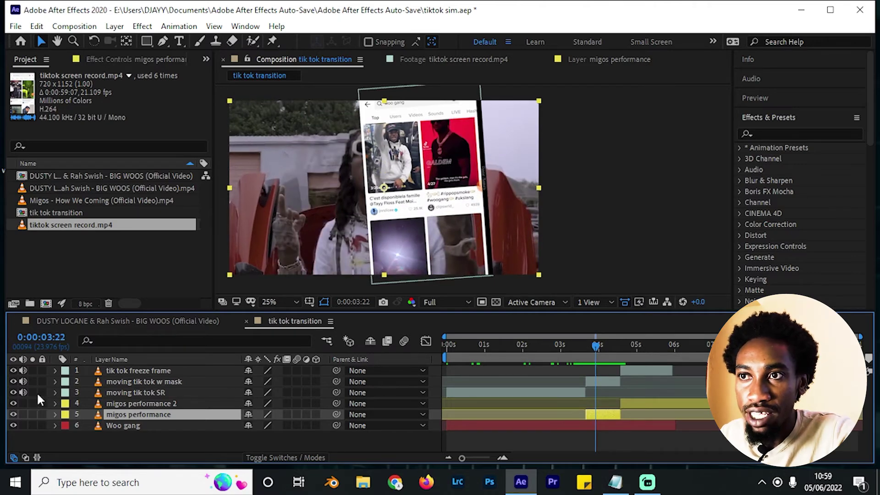
click(13, 414)
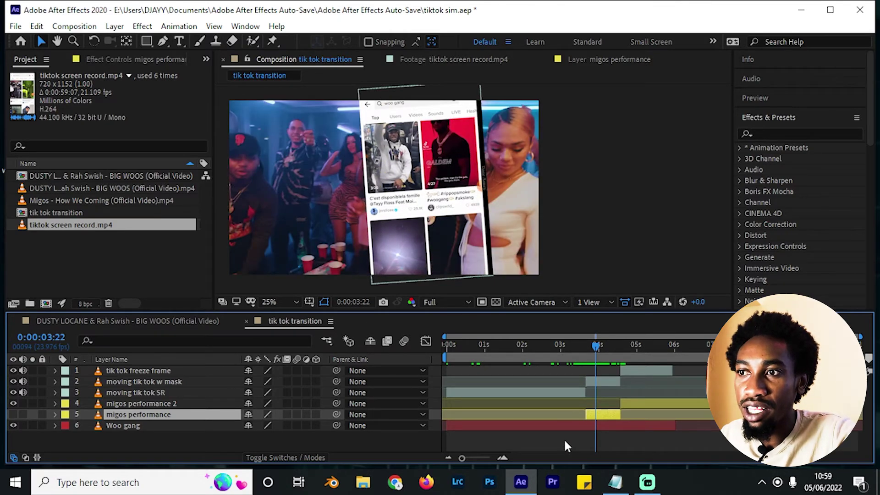
click(559, 425)
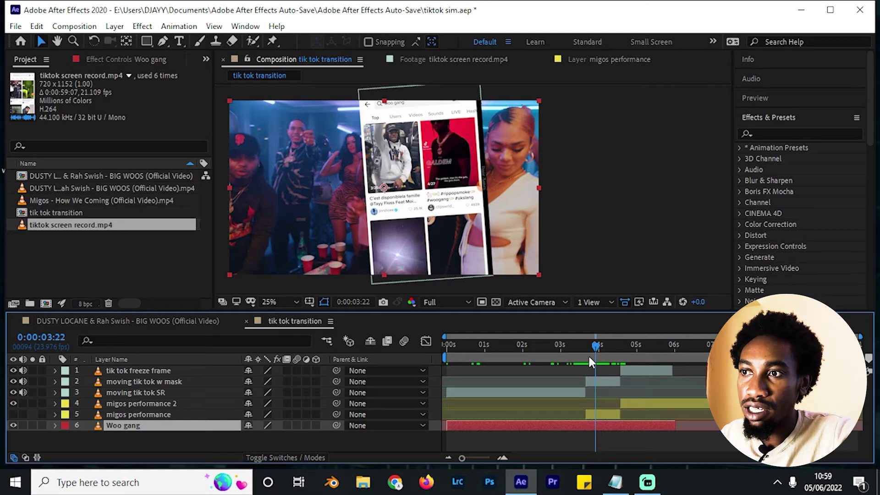
click(604, 412)
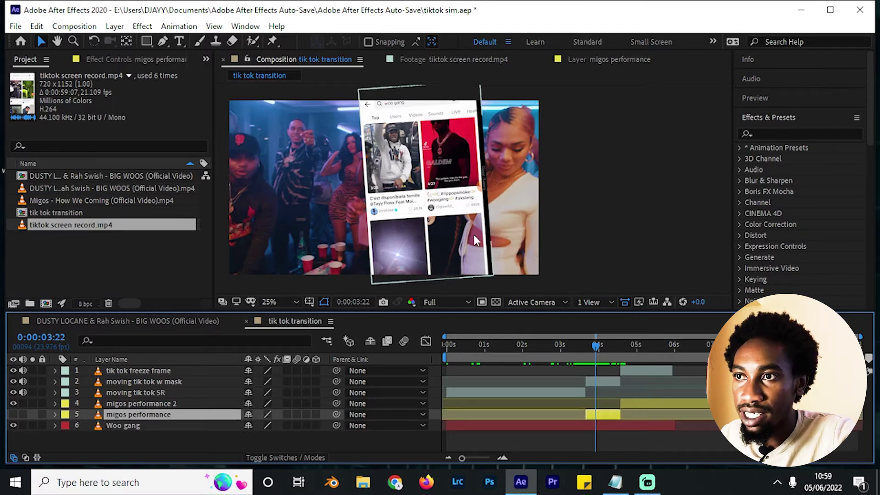
click(13, 414)
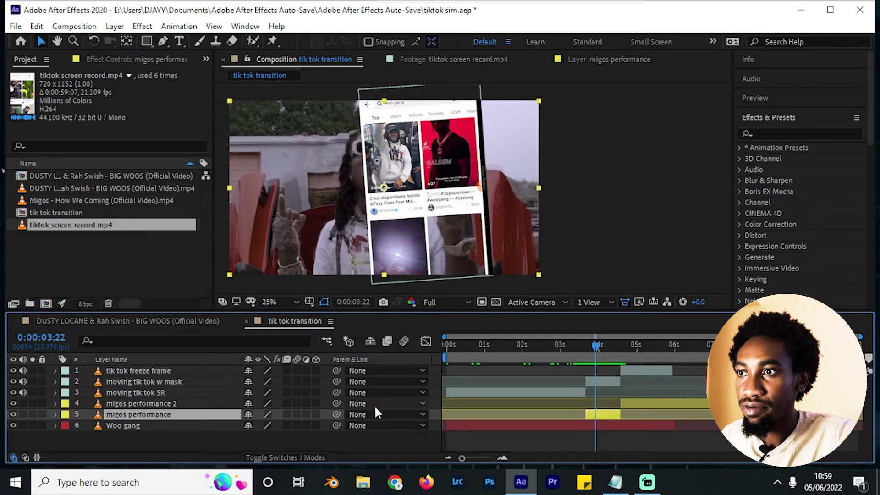
At 0:00:04:00, draw a closed four-point Pen mask on the first migos performance segment, slightly outside the phone's thumbnail opening
key(Page_Up)
key(Page_Up)
key(Page_Up)
key(Page_Up)
key(Page_Up)
key(Page_Up)
drag(586, 356, 597, 355)
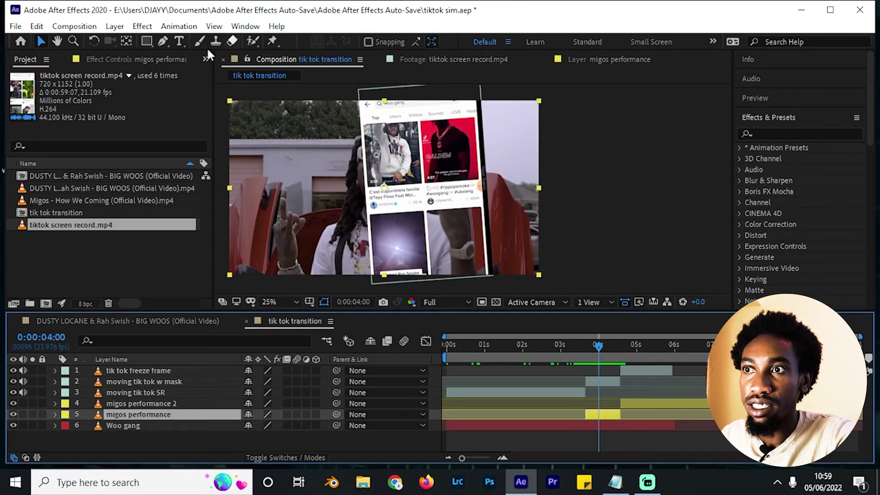
click(163, 42)
scroll(285, 138, up, 4)
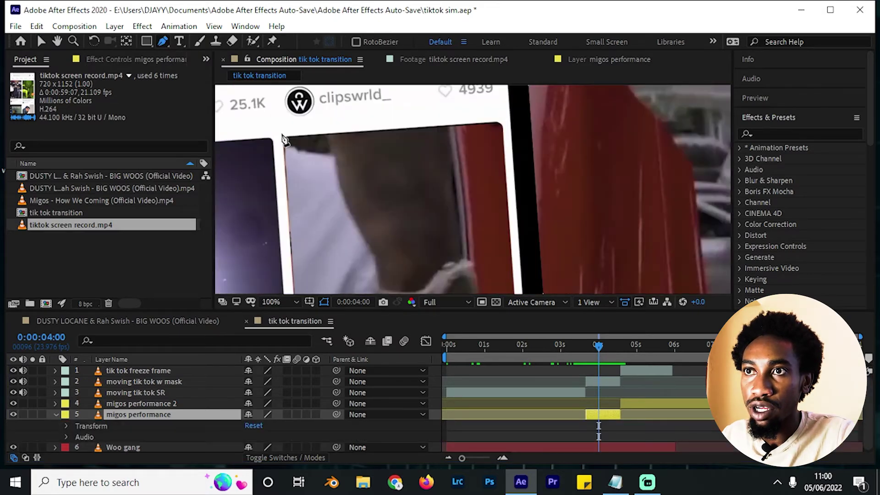
click(277, 131)
click(502, 114)
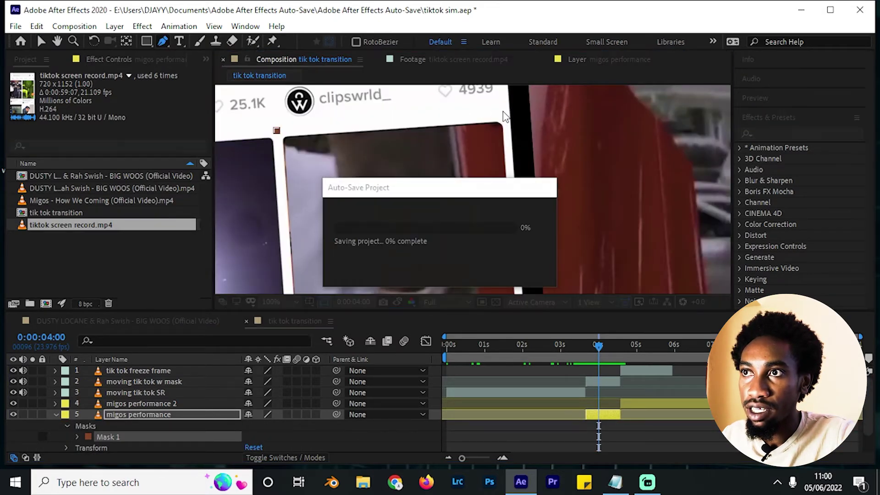
scroll(506, 155, down, 2)
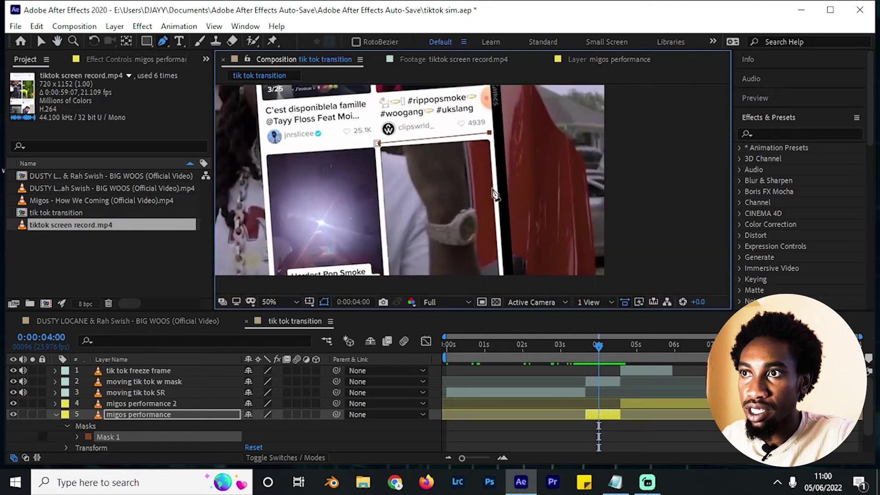
scroll(497, 178, down, 2)
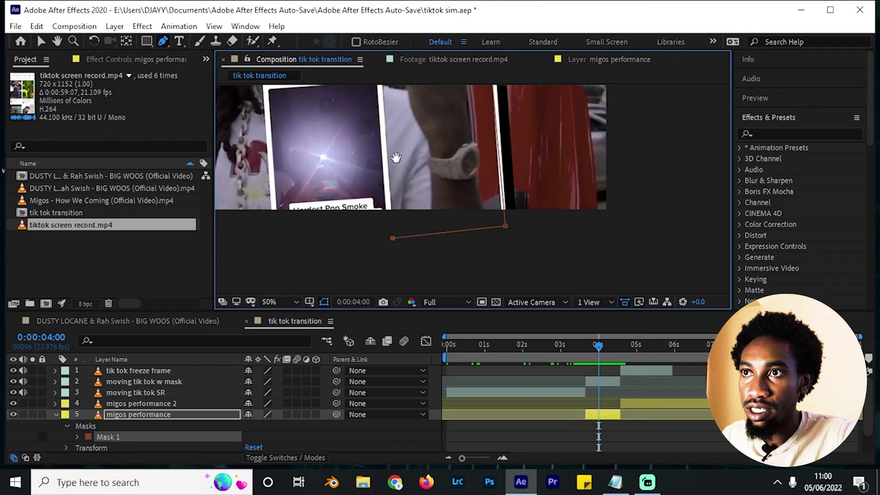
scroll(395, 165, up, 2)
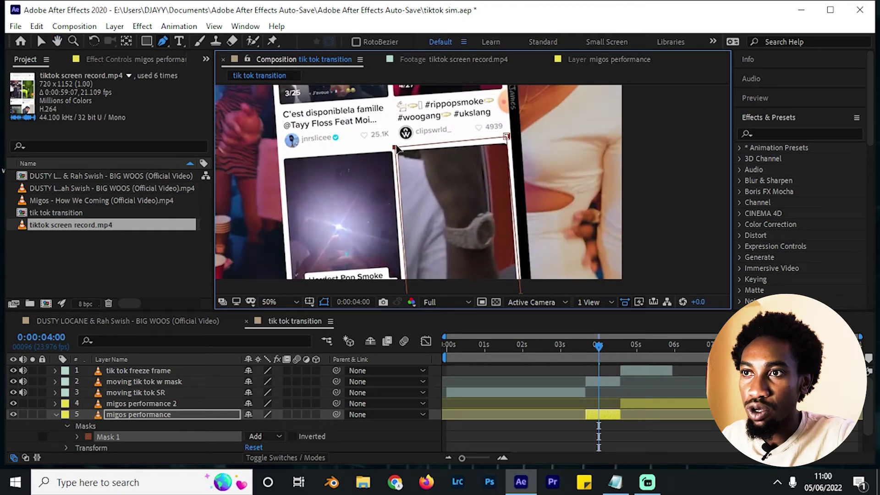
scroll(421, 183, down, 2)
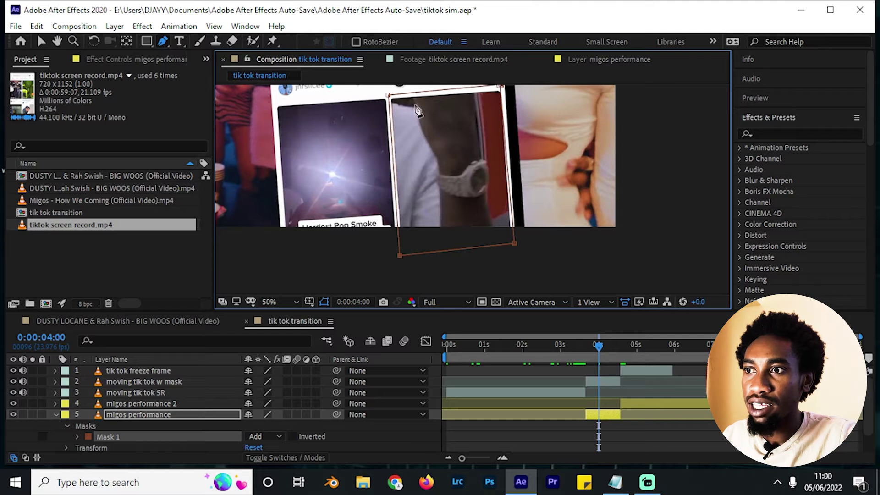
Expand Mask 1 of the first migos performance segment and start keyframing its Mask Path at 0:00:04:00
click(601, 383)
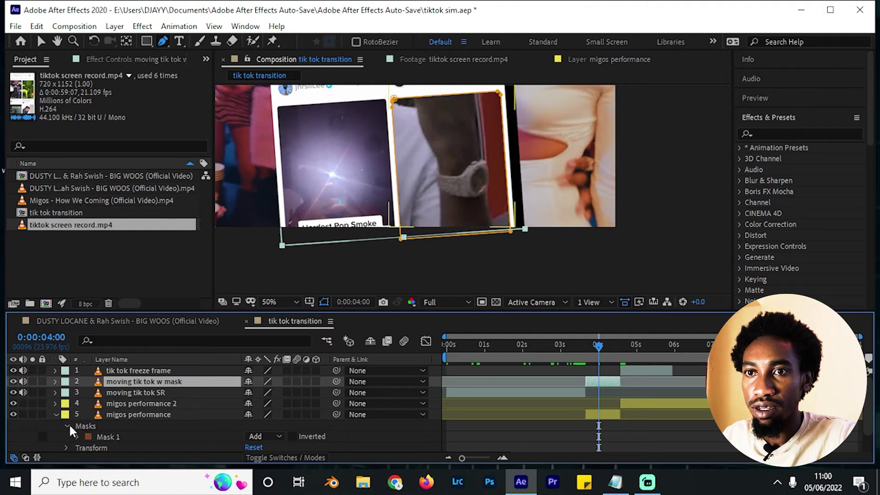
click(78, 437)
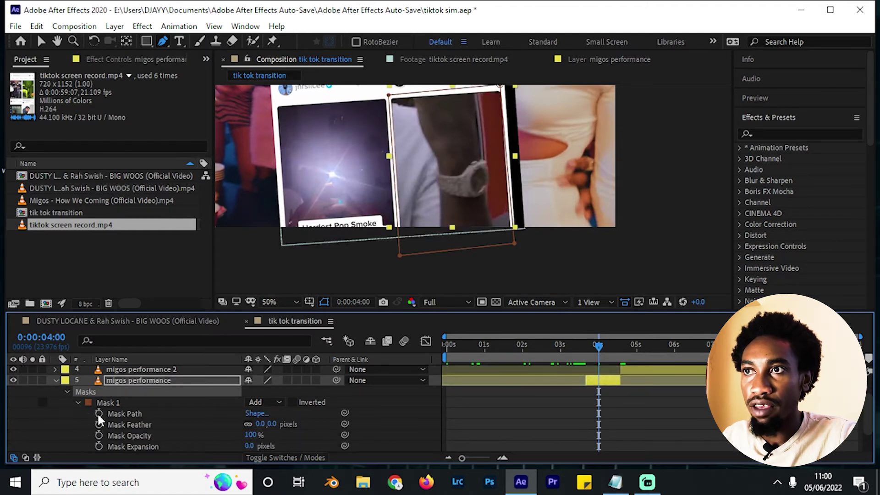
click(99, 413)
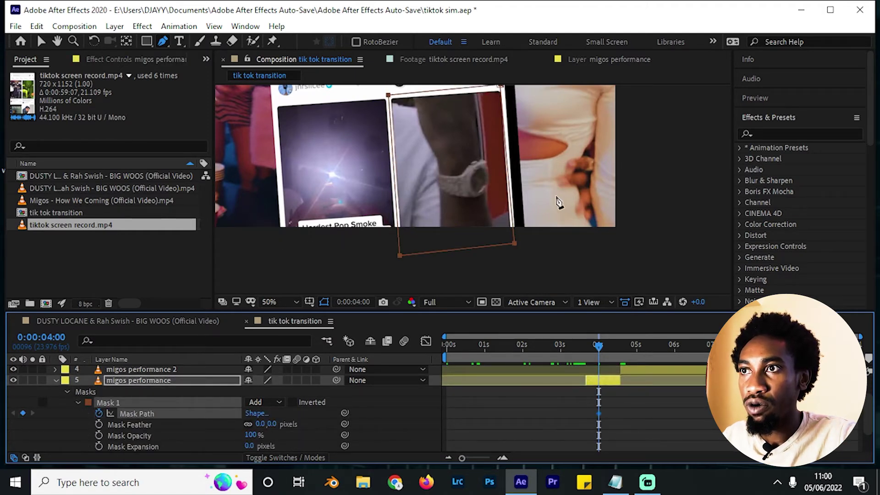
At 0:00:03:22, shift the whole migos performance mask down to line up with the moving thumbnail opening
key(comma)
key(Page_Up)
key(Page_Up)
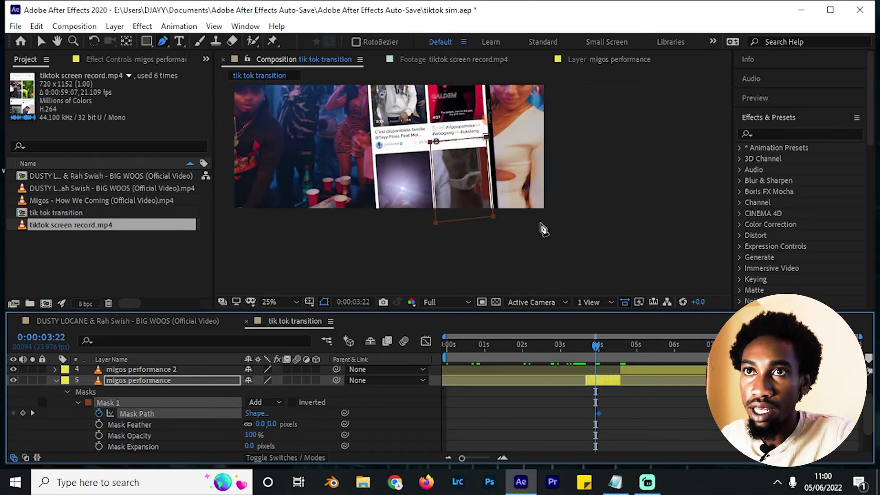
click(40, 41)
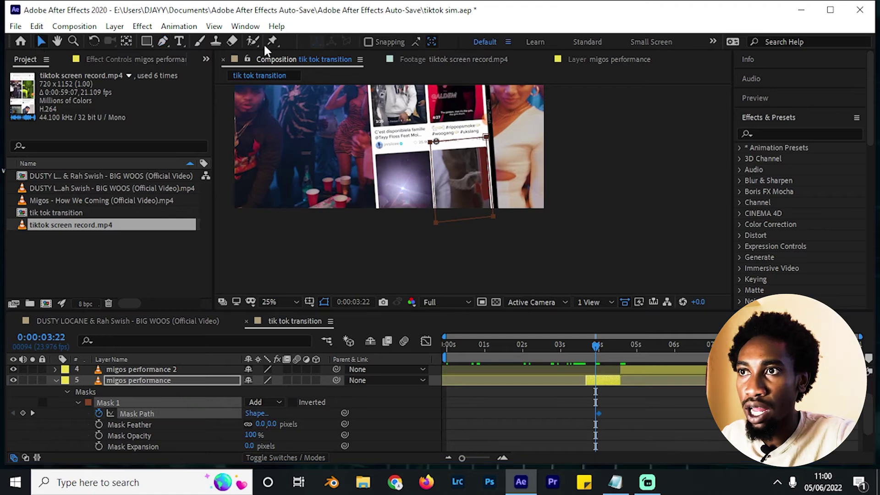
click(430, 194)
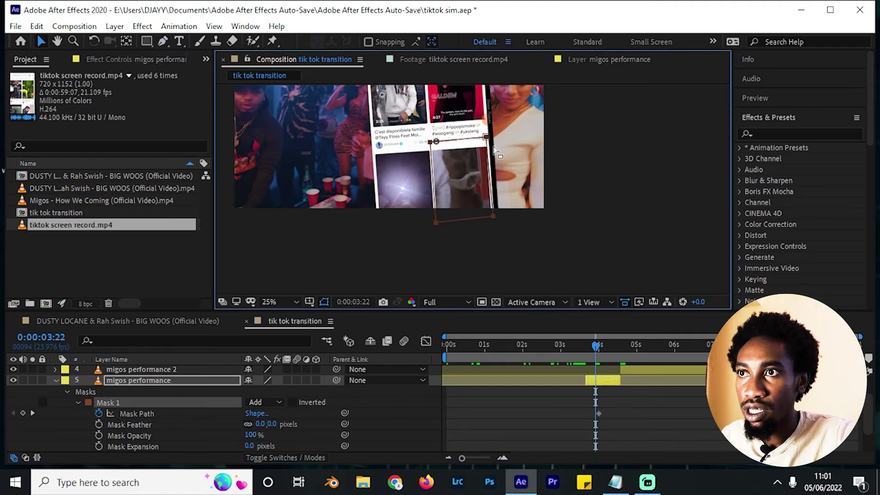
key(Page_Up)
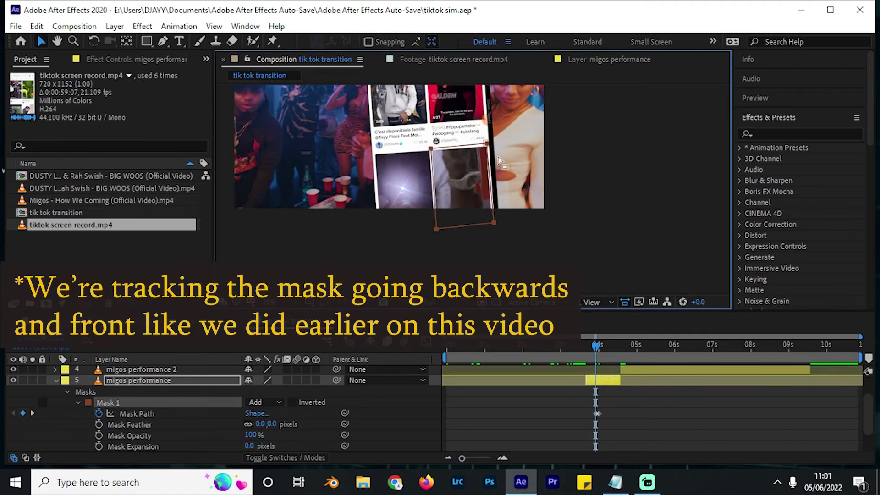
Keyframe the migos performance mask backwards frame by frame, moving it with the thumbnail opening to the segment's start
key(period)
key(period)
drag(499, 97, 517, 236)
key(Page_Up)
key(Page_Up)
key(Page_Up)
key(Page_Up)
key(comma)
key(Page_Down)
key(Page_Down)
key(Page_Down)
key(Page_Down)
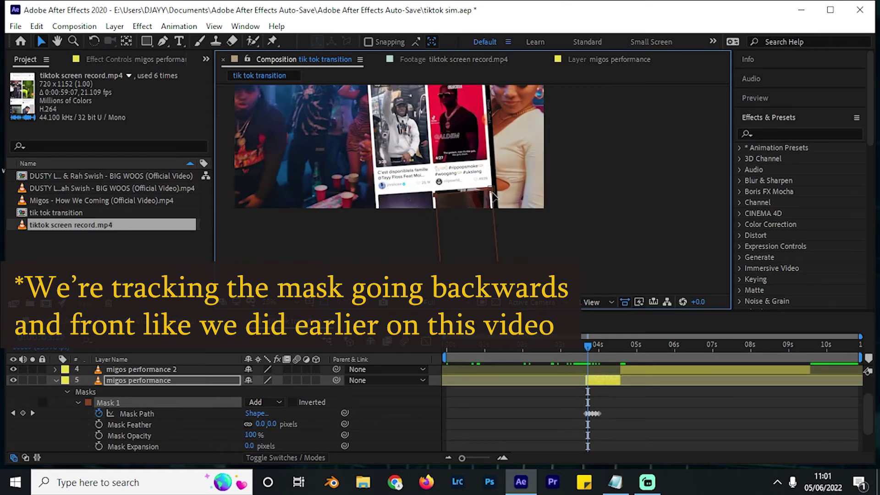
Keyframe the migos performance mask forwards from 0:00:04:00, following the thumbnail opening to the segment's end near 0:00:04:14
key(Page_Down)
key(Page_Down)
key(Page_Down)
key(Page_Down)
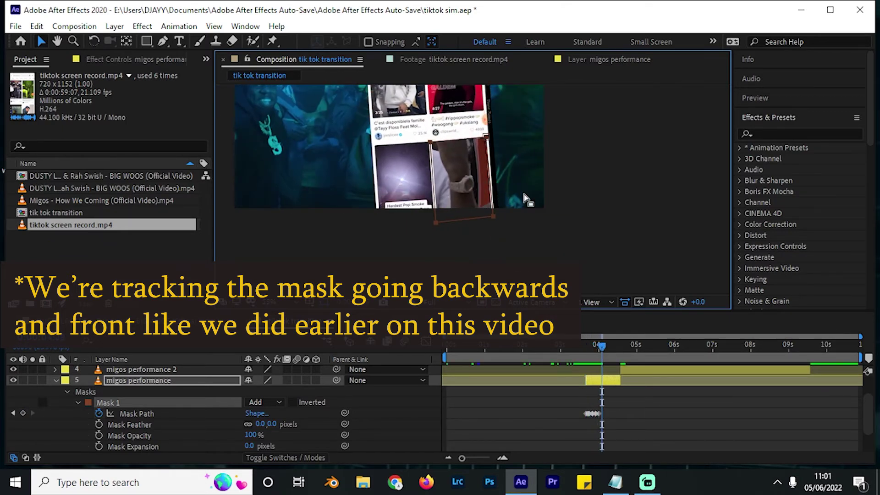
key(period)
key(Page_Down)
key(Page_Down)
key(Page_Down)
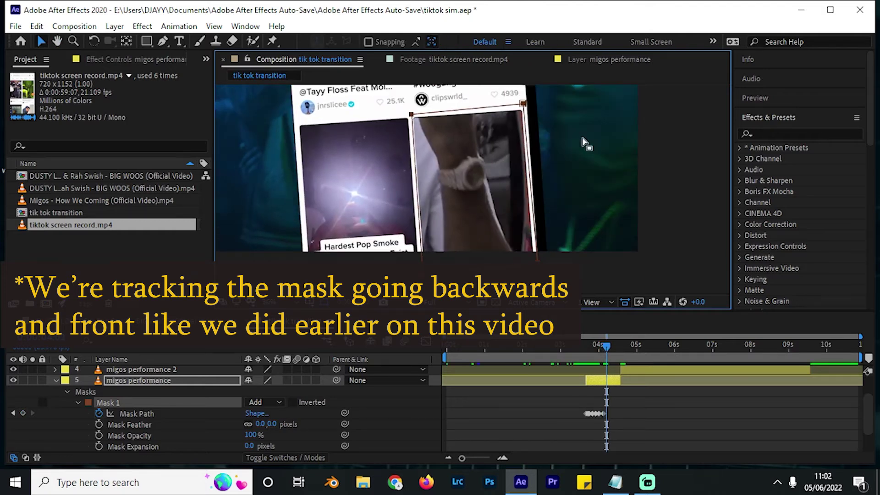
key(Page_Down)
key(Page_Down)
key(Page_Down)
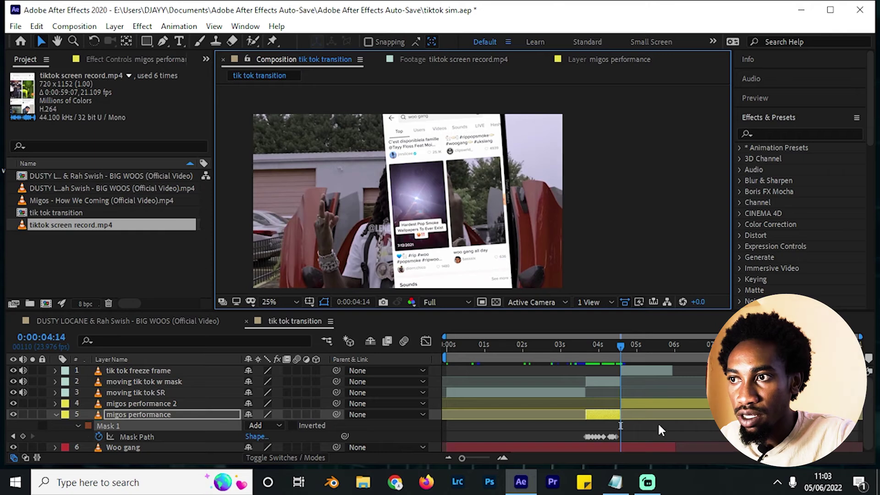
Scrub through the masked segment and past 0:00:04:14 to compare what the migos performance and Woo gang layers show around the phone
click(599, 352)
mouse_move(597, 353)
mouse_down()
mouse_move(585, 352)
mouse_move(622, 345)
mouse_move(584, 350)
mouse_move(625, 348)
mouse_move(591, 360)
mouse_up()
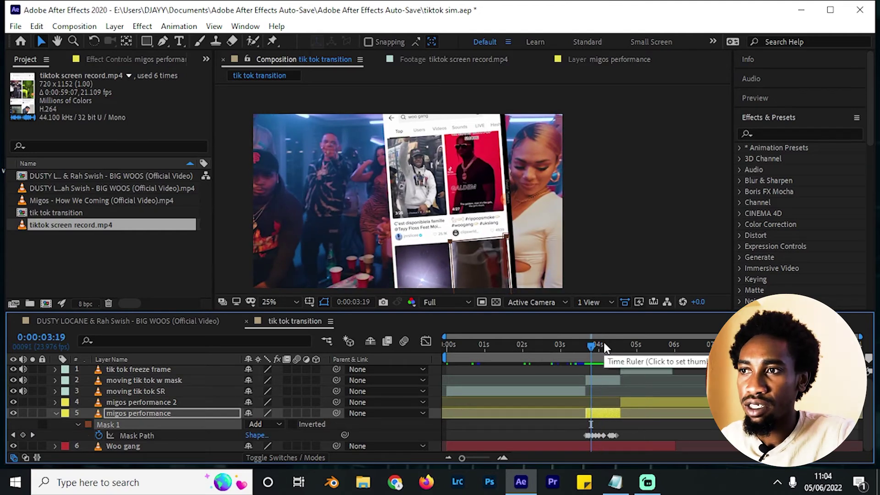
click(618, 350)
click(642, 446)
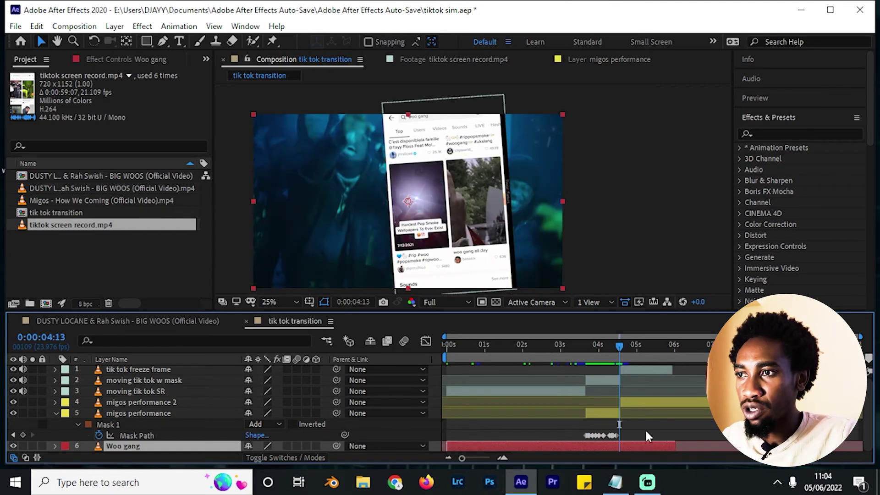
click(637, 403)
click(648, 444)
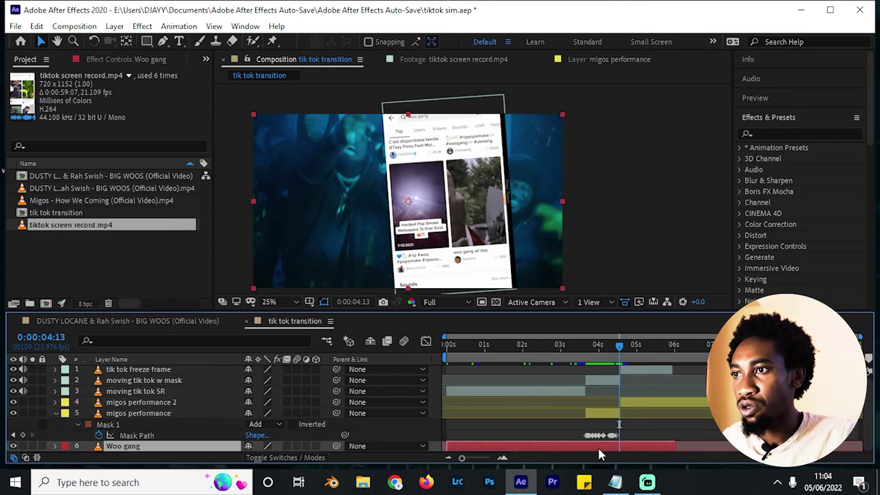
drag(622, 344, 641, 344)
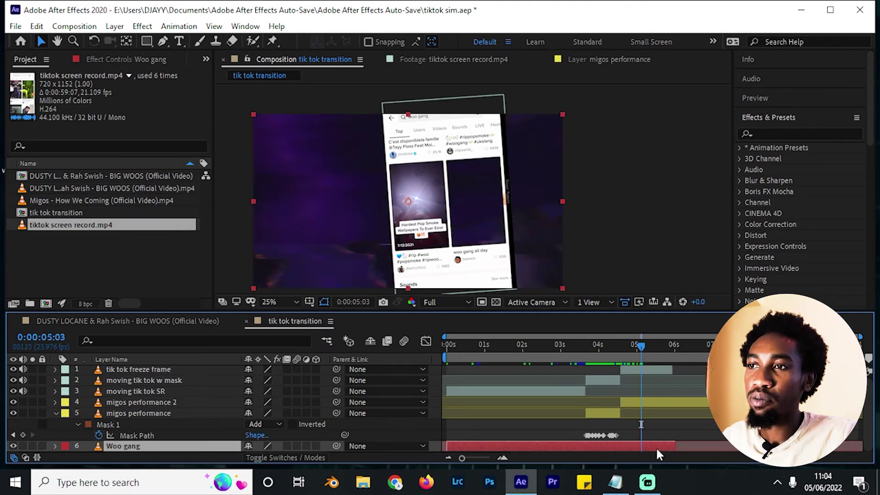
click(644, 402)
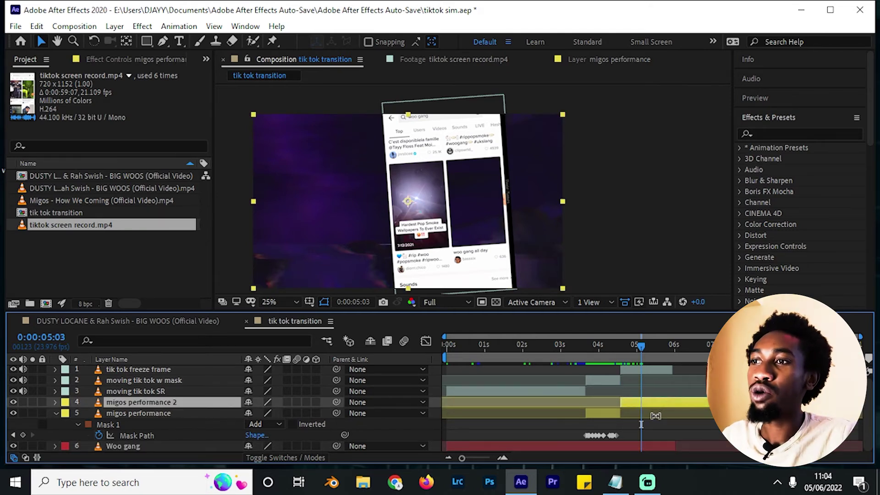
Trim the end of the Woo gang layer slightly earlier, to shortly before the tik tok freeze frame ends
click(671, 443)
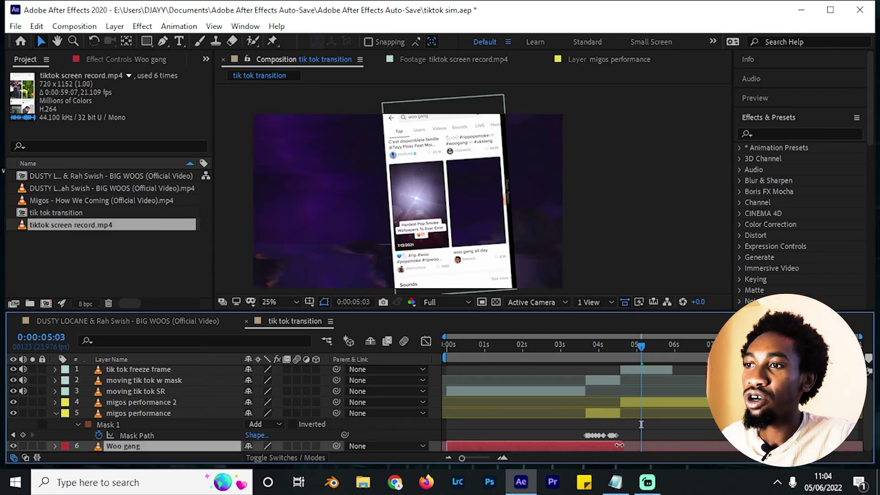
drag(624, 444, 666, 444)
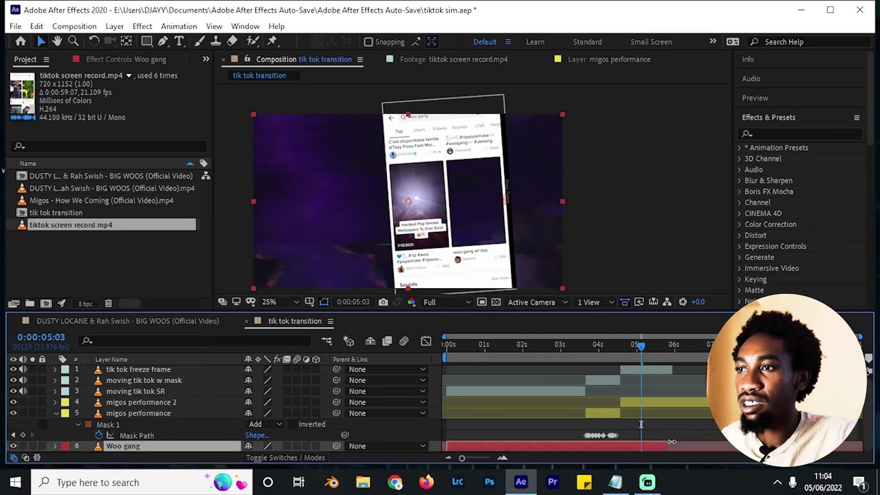
drag(598, 351, 623, 357)
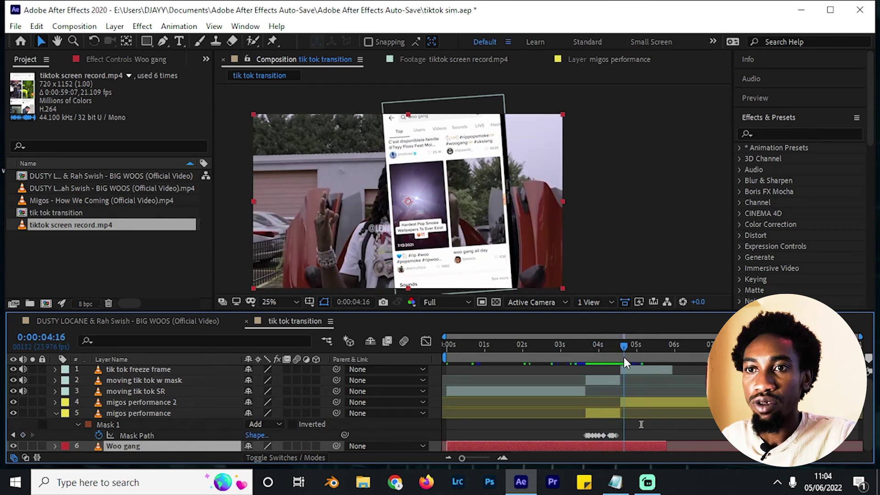
Collapse the properties of the first migos performance segment and rename the layer "migos performance w mask"
click(176, 412)
key(u)
click(594, 348)
drag(593, 348, 601, 347)
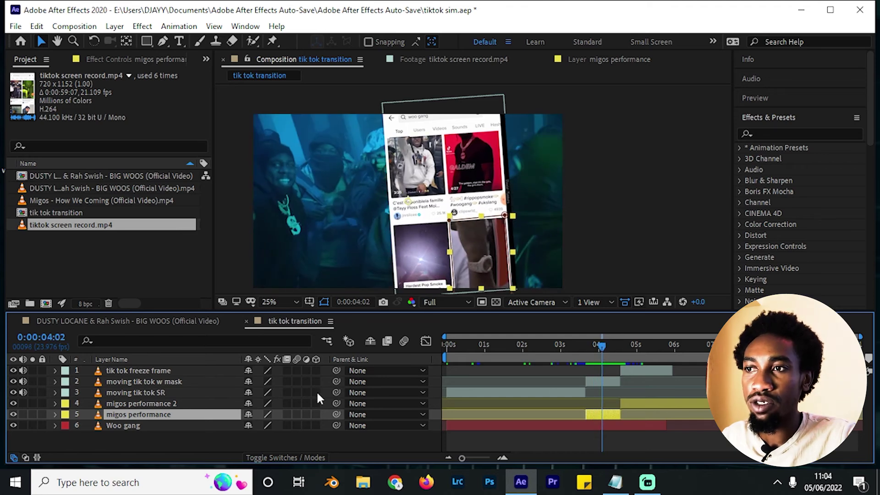
key(Return)
click(164, 414)
key(End)
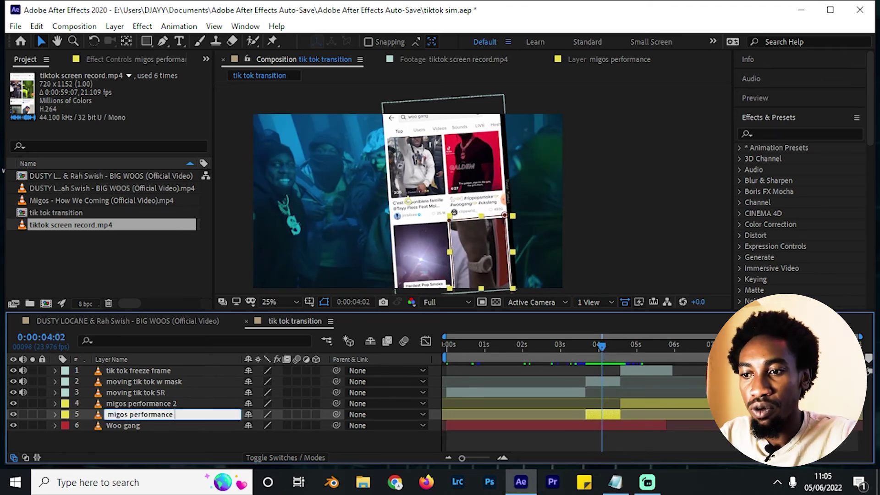
text(w mask)
key(Return)
Go to 0:00:04:14, the end of the moving tik tok w mask layer, and show the Scale property of tik tok freeze frame
click(151, 381)
key(o)
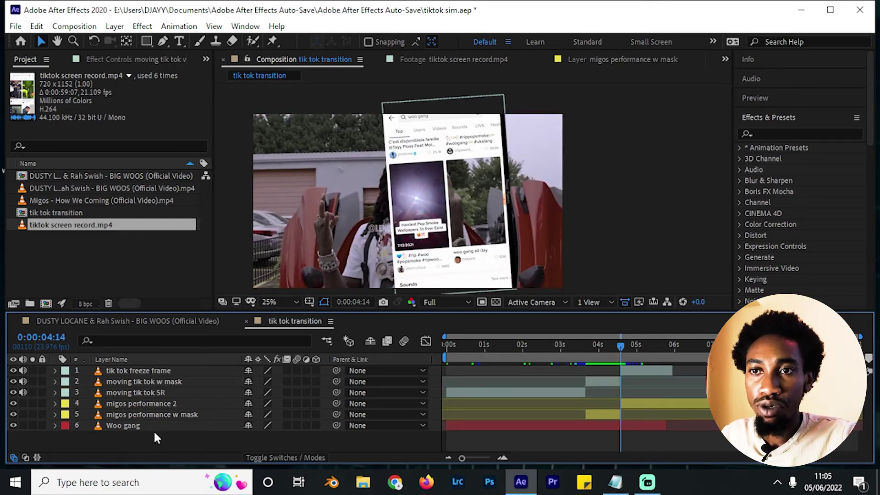
click(164, 370)
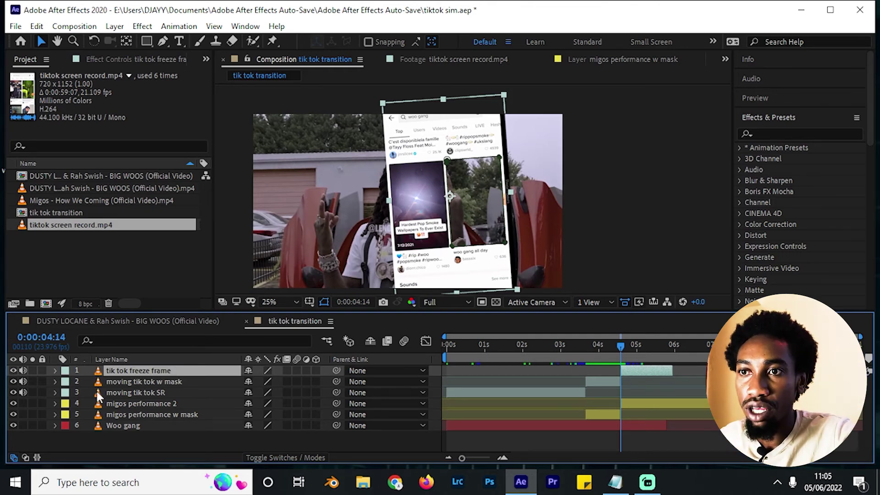
key(s)
key(s)
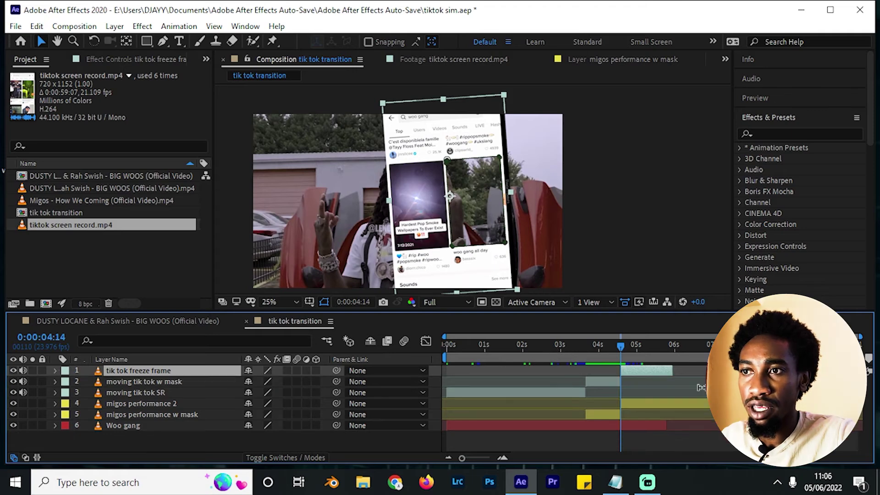
key(s)
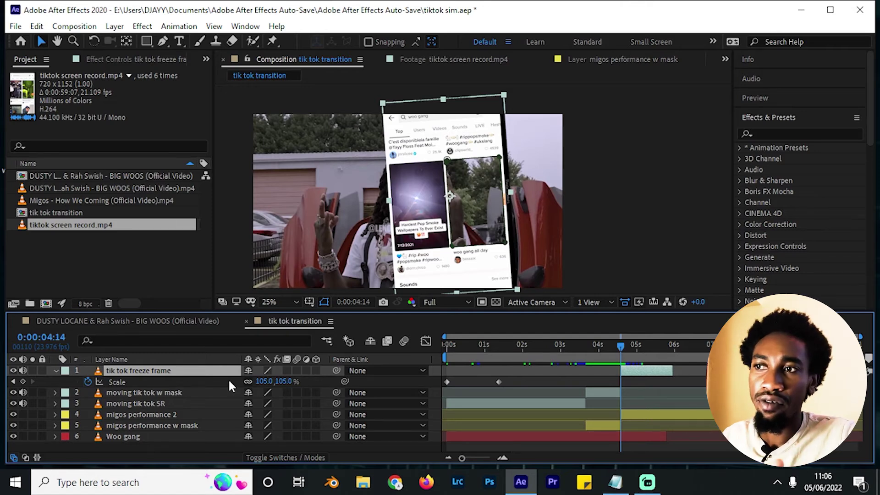
Try to keyframe the tik tok freeze frame's Scale from 105% at 0:00:04:14 to 384% at 0:00:05:04
drag(624, 349, 622, 346)
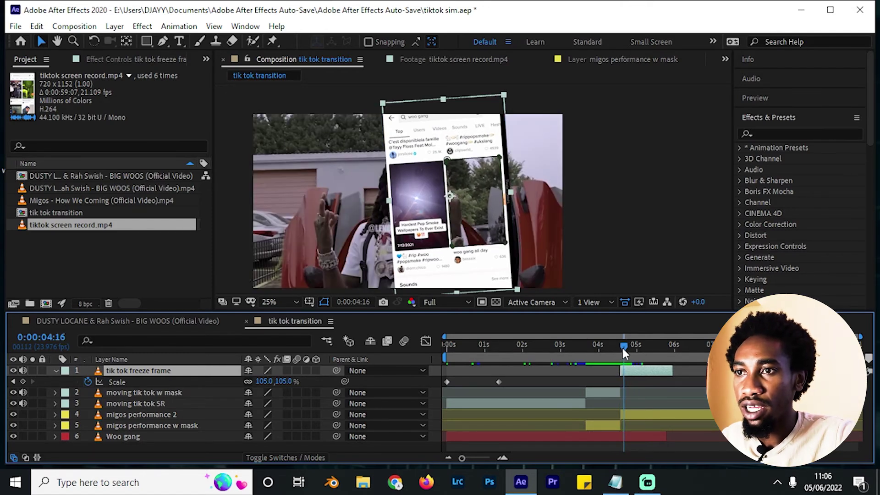
click(22, 381)
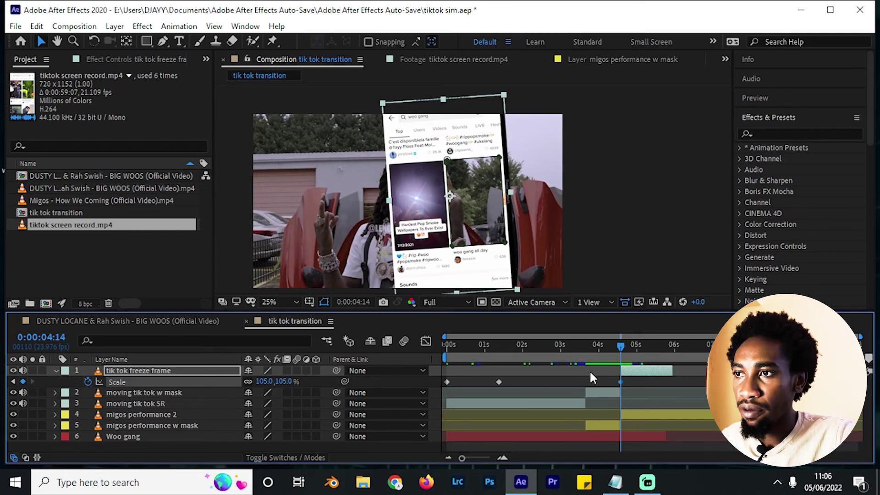
drag(622, 348, 648, 355)
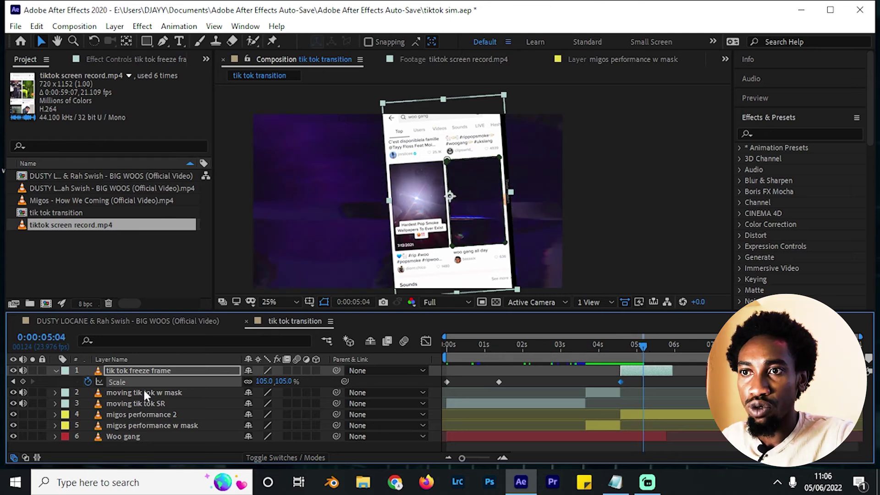
drag(265, 381, 351, 382)
key(ctrl+z)
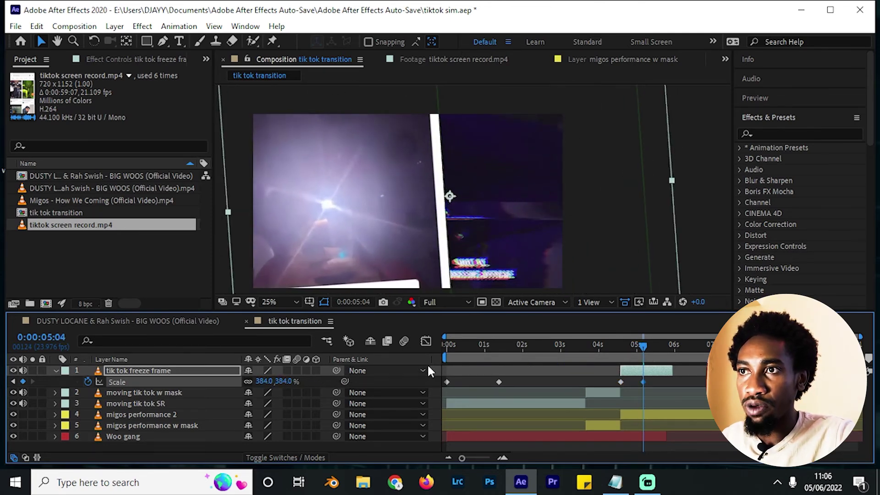
key(i)
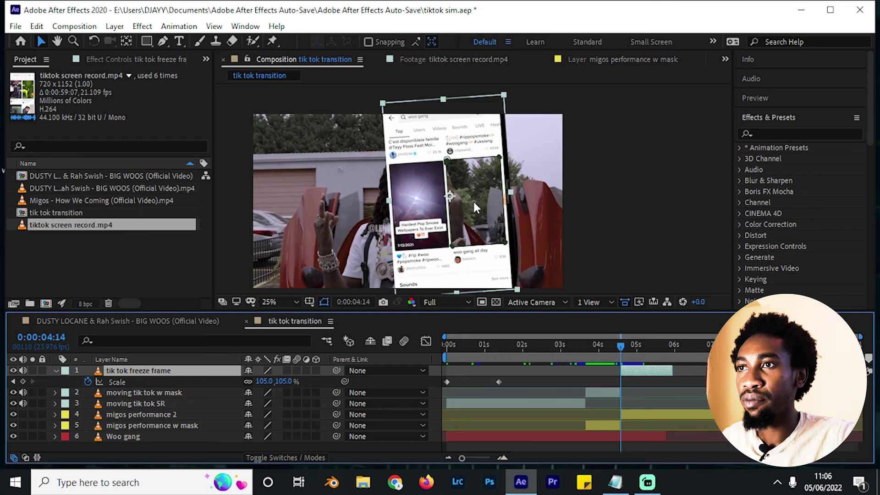
Test the freeze frame's Scale at 141% and move its anchor point to the centre of the thumbnail opening
drag(261, 381, 278, 381)
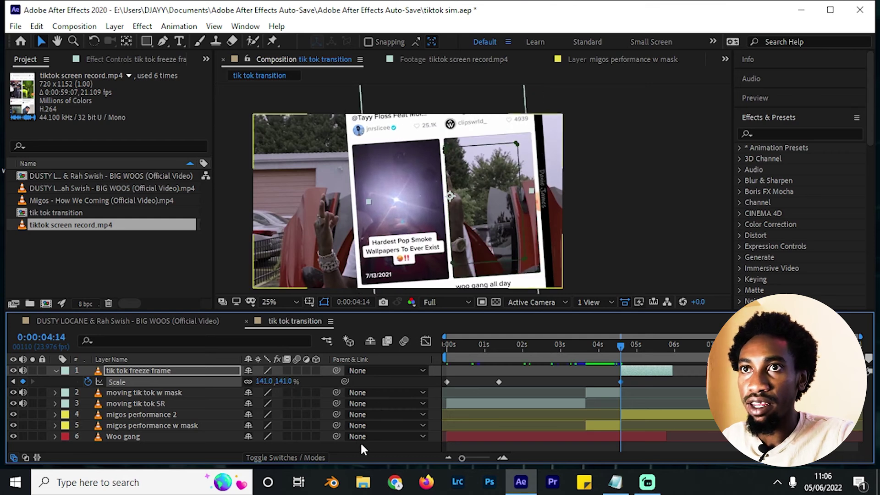
click(125, 42)
click(450, 195)
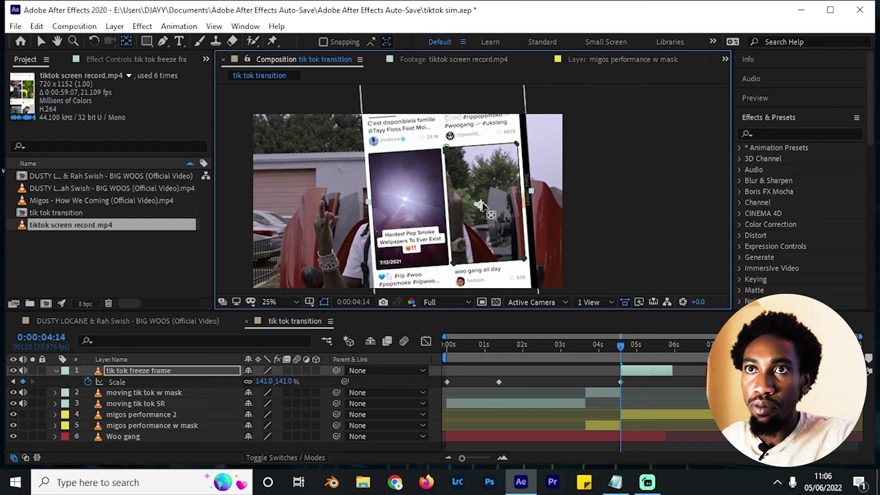
click(41, 39)
key(ctrl+z)
Keyframe the tik tok freeze frame's Scale to 776% at 0:00:05:02 and shift that keyframe slightly later
drag(602, 353, 636, 360)
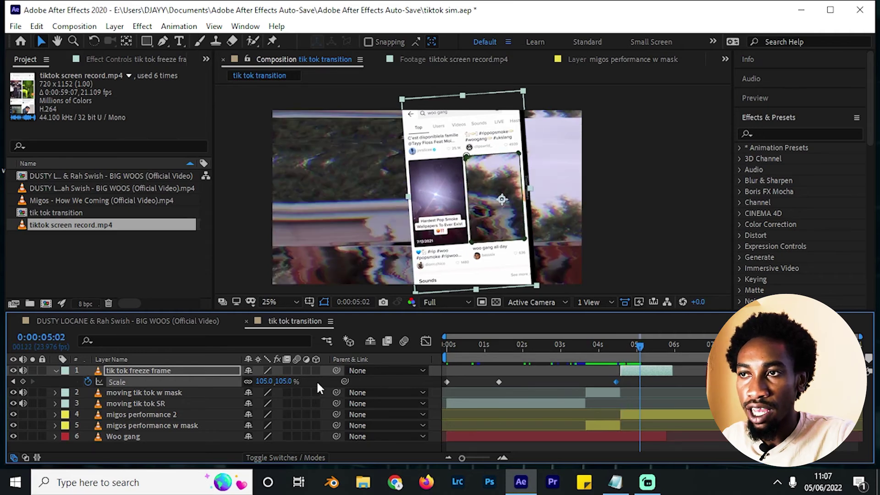
drag(288, 381, 673, 353)
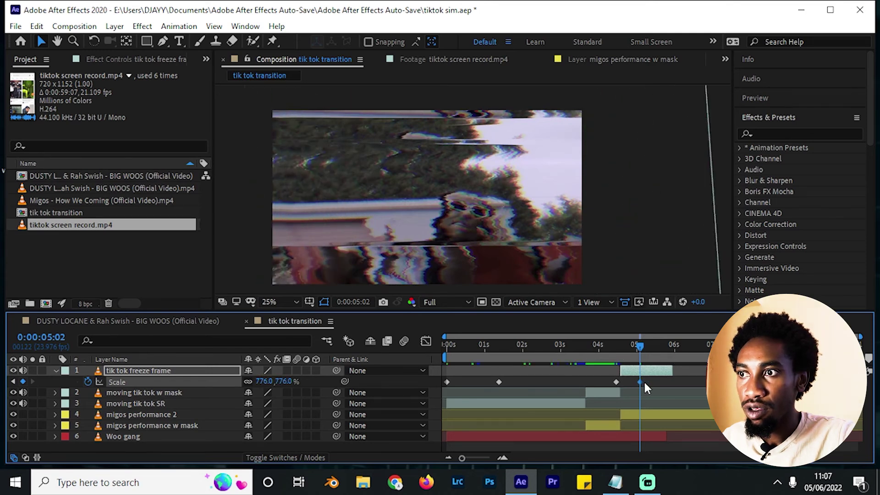
drag(640, 382, 651, 384)
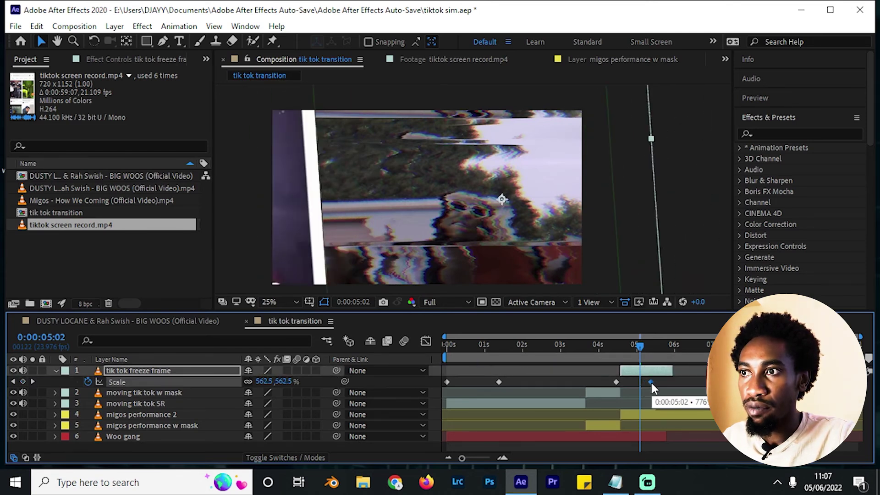
Play the tik tok transition composition from the start to check the zoom into the thumbnail opening
drag(627, 351, 390, 365)
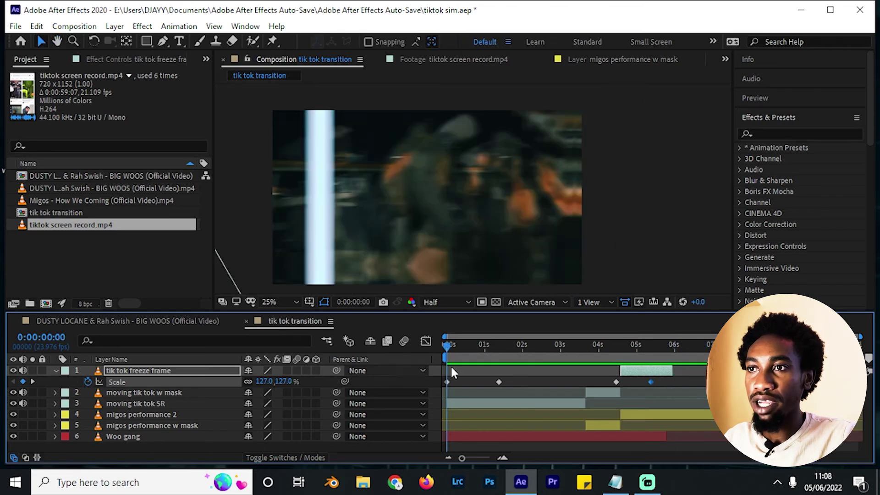
key(space)
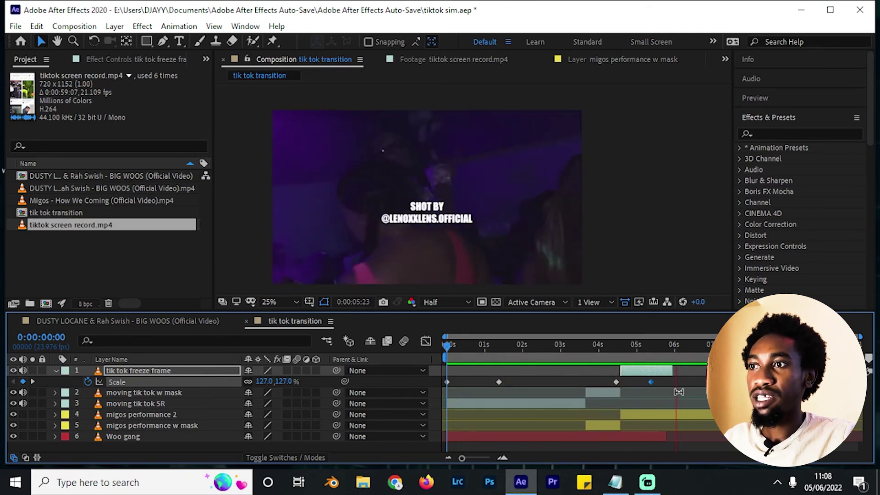
key(space)
Retime the freeze frame's 776% Scale keyframe to shortly before 0:00:05:10, previewing the speed of the zoom
click(623, 352)
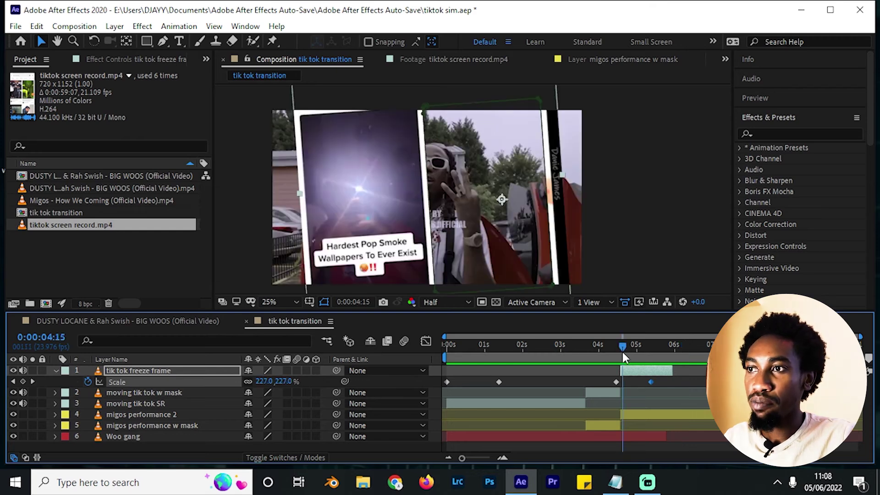
drag(651, 381, 641, 382)
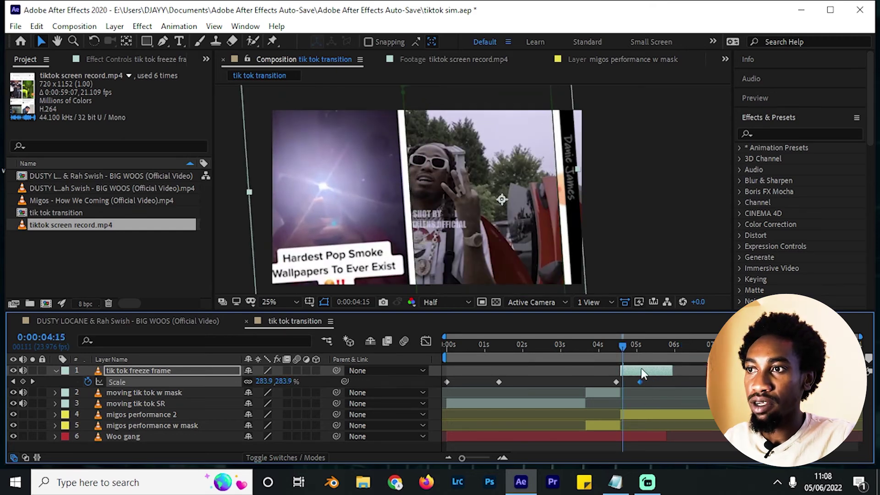
drag(612, 351, 588, 357)
key(space)
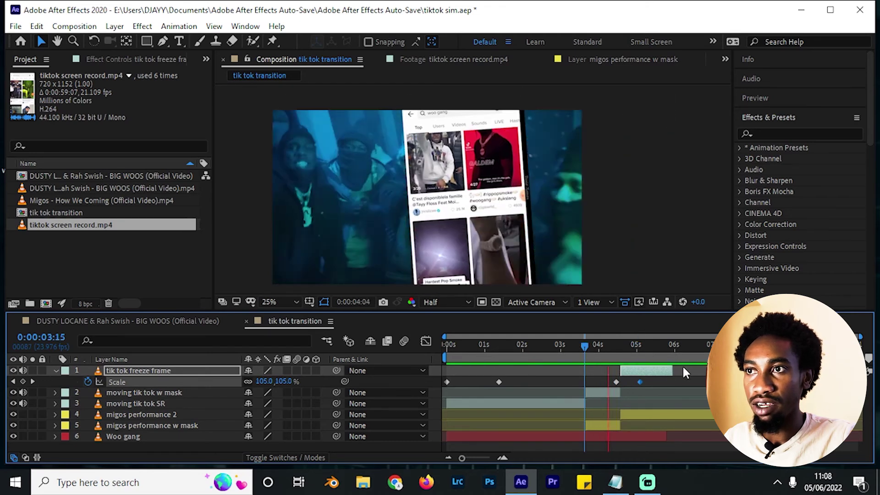
drag(639, 383, 647, 382)
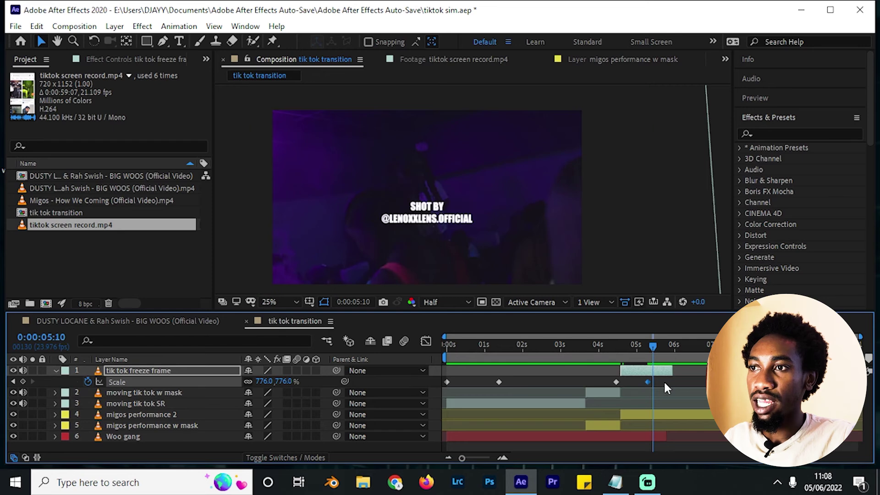
Apply Easy Ease to the freeze frame's last two Scale keyframes, review all its keyframed properties and collapse the layer
shift+click(616, 382)
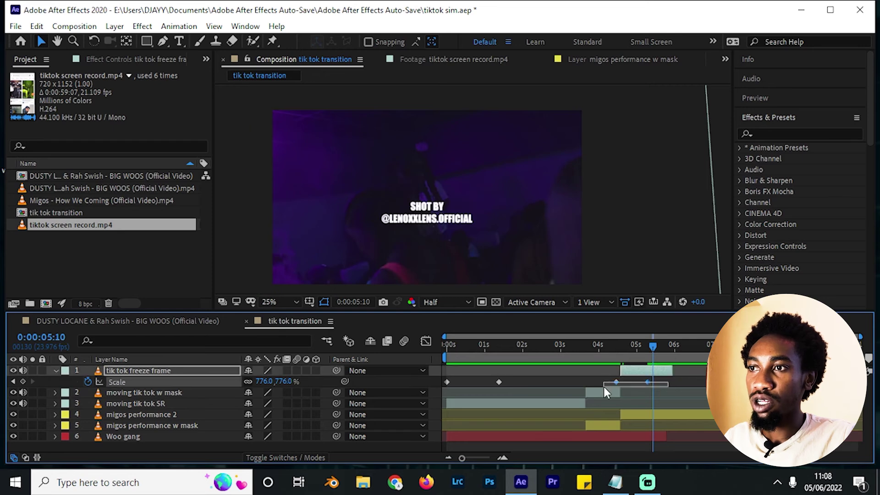
right_click(645, 382)
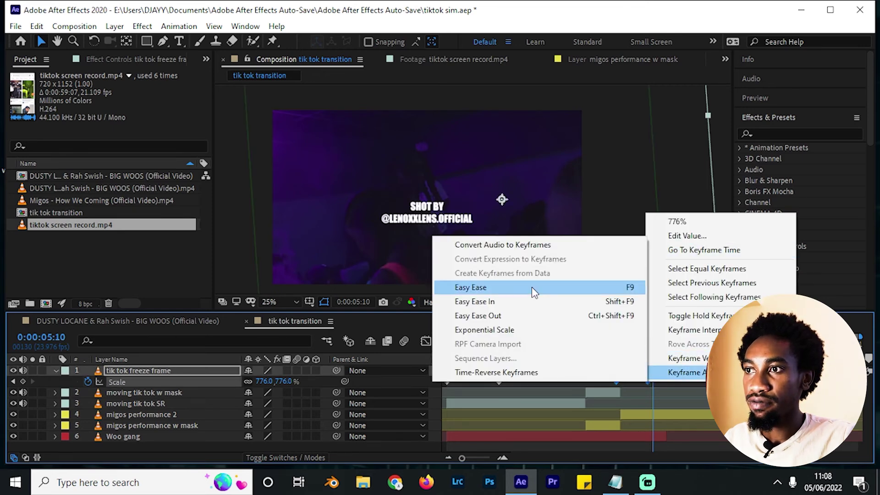
click(550, 287)
click(631, 346)
key(u)
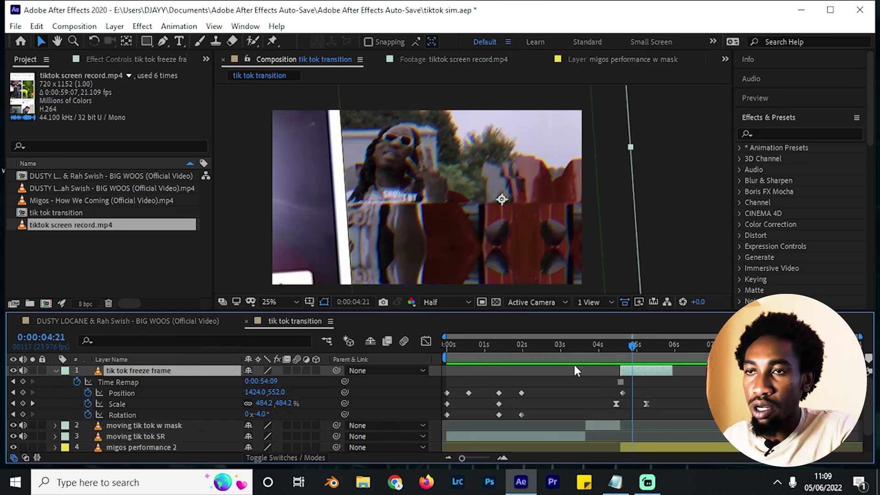
key(u)
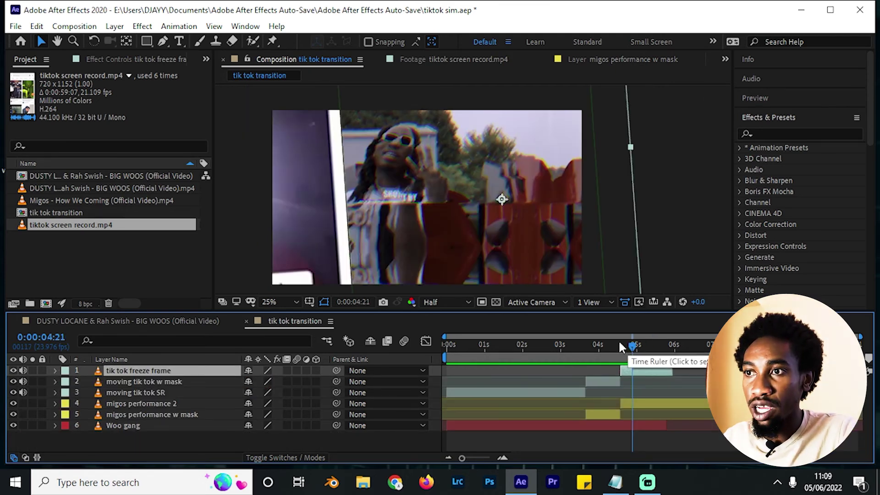
Enable motion blur for the composition and on the moving tik tok SR, moving tik tok w mask and tik tok freeze frame layers
drag(584, 344, 518, 368)
click(543, 393)
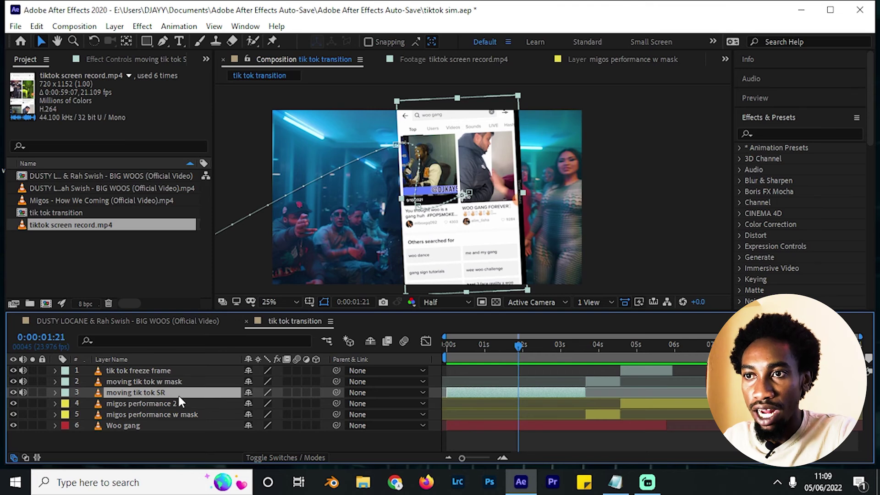
click(297, 392)
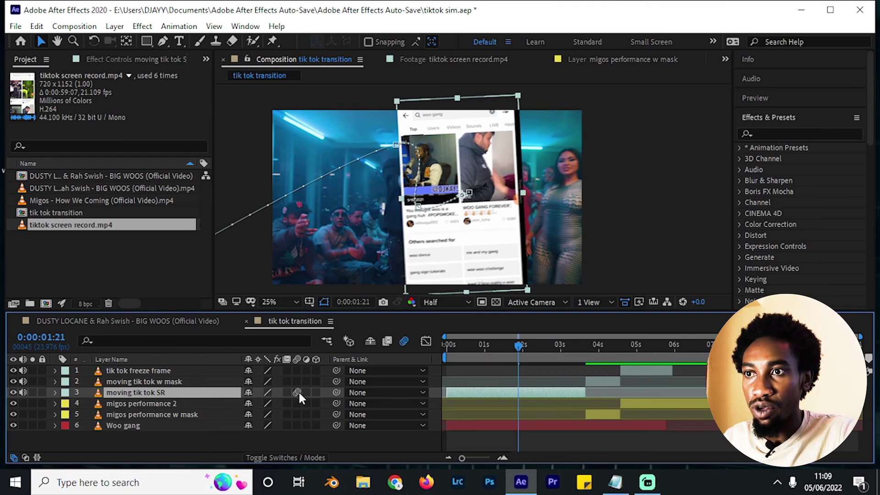
drag(511, 360, 601, 356)
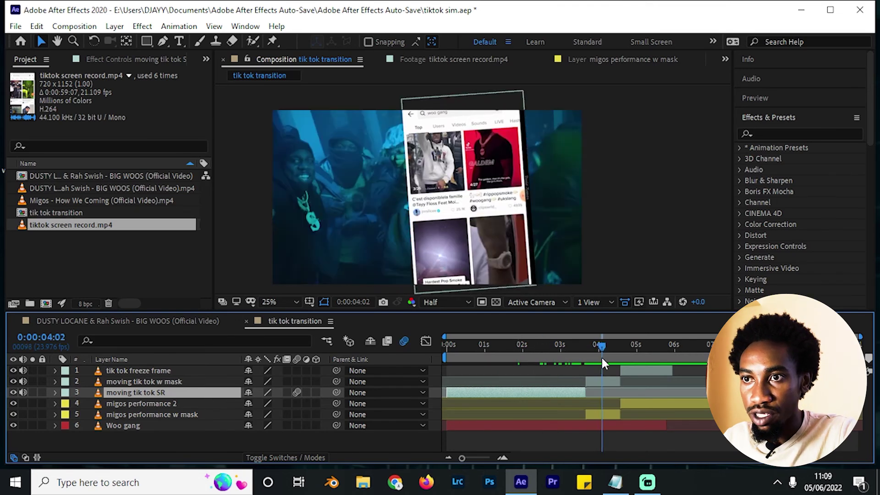
click(298, 380)
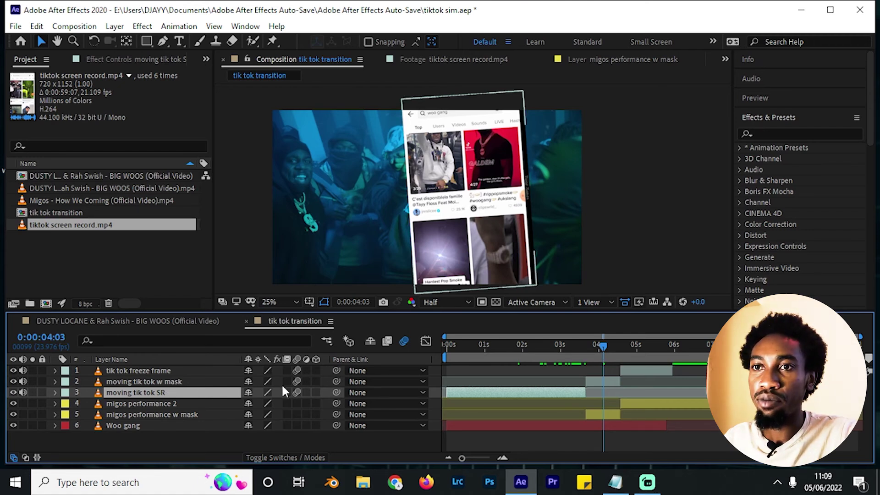
key(ctrl+Up)
key(ctrl+Up)
key(ctrl+Down)
key(ctrl+Down)
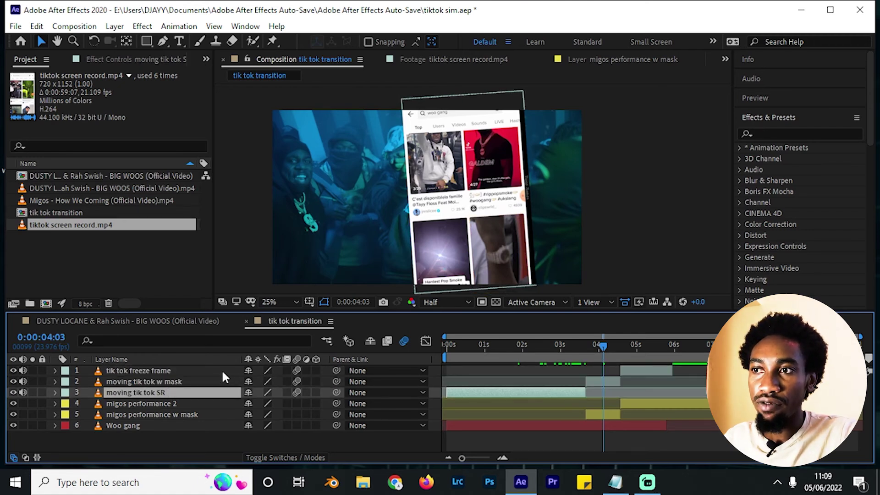
Inspect the tik tok freeze frame's motion blur at 0:00:04:16 during the zoom and start a preview
click(187, 370)
drag(606, 349, 626, 353)
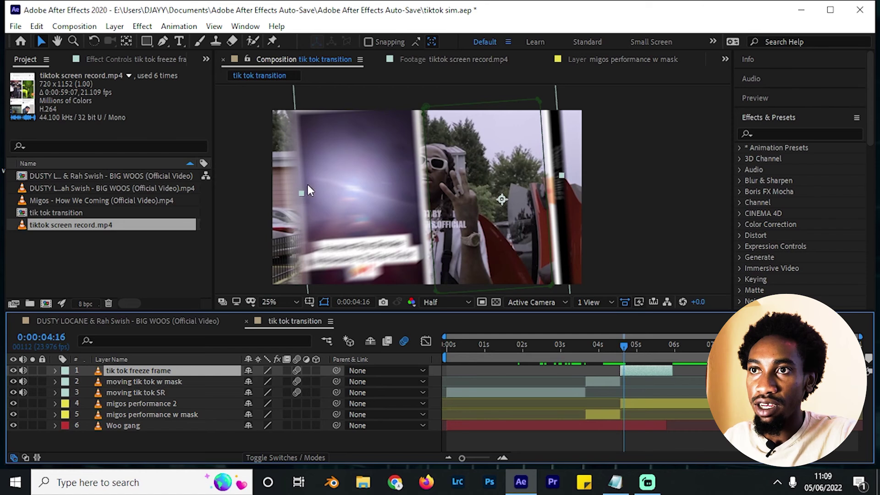
click(295, 370)
key(space)
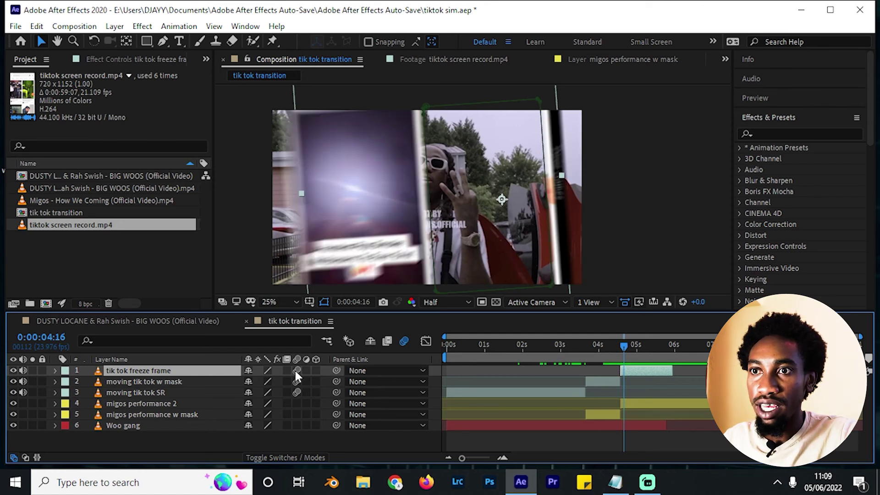